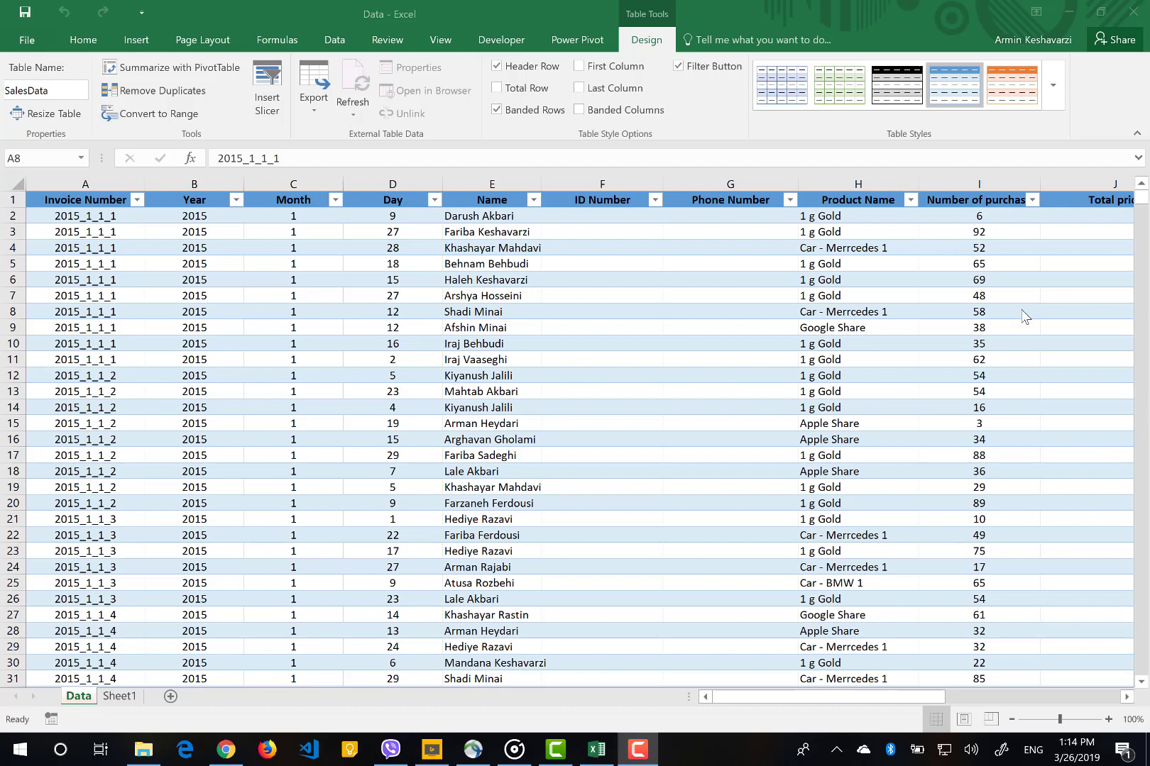
click(1051, 99)
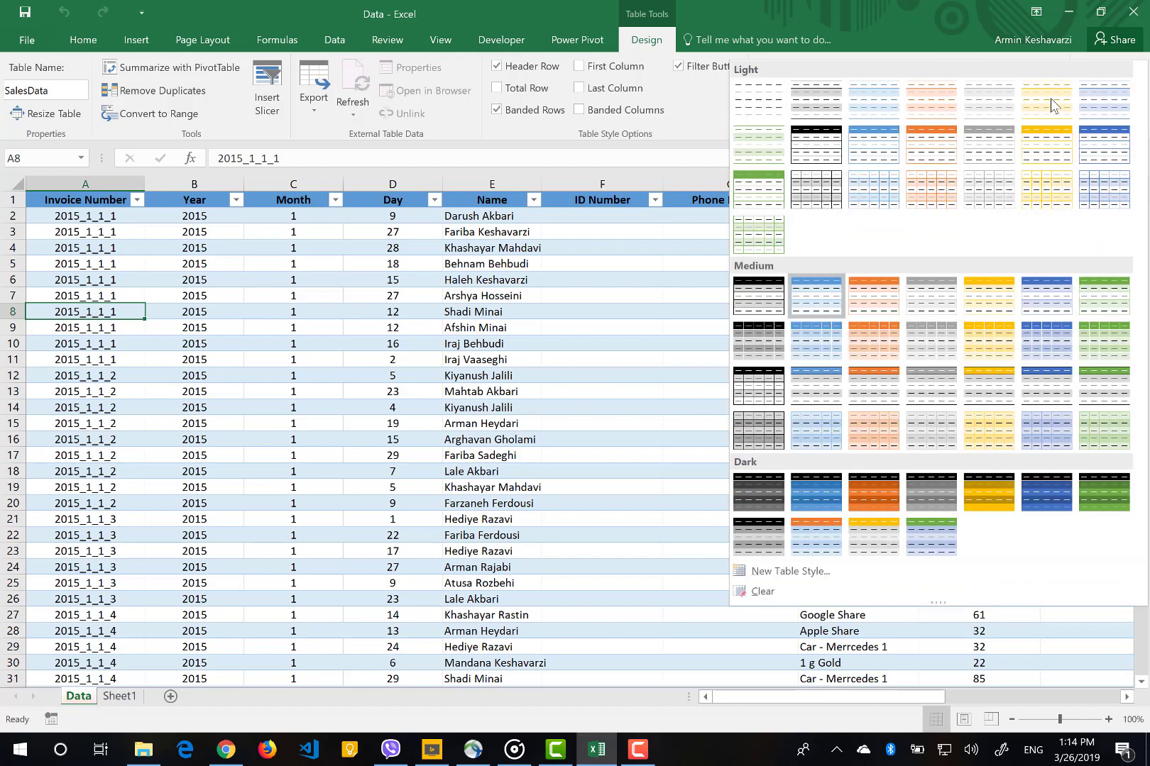
click(315, 291)
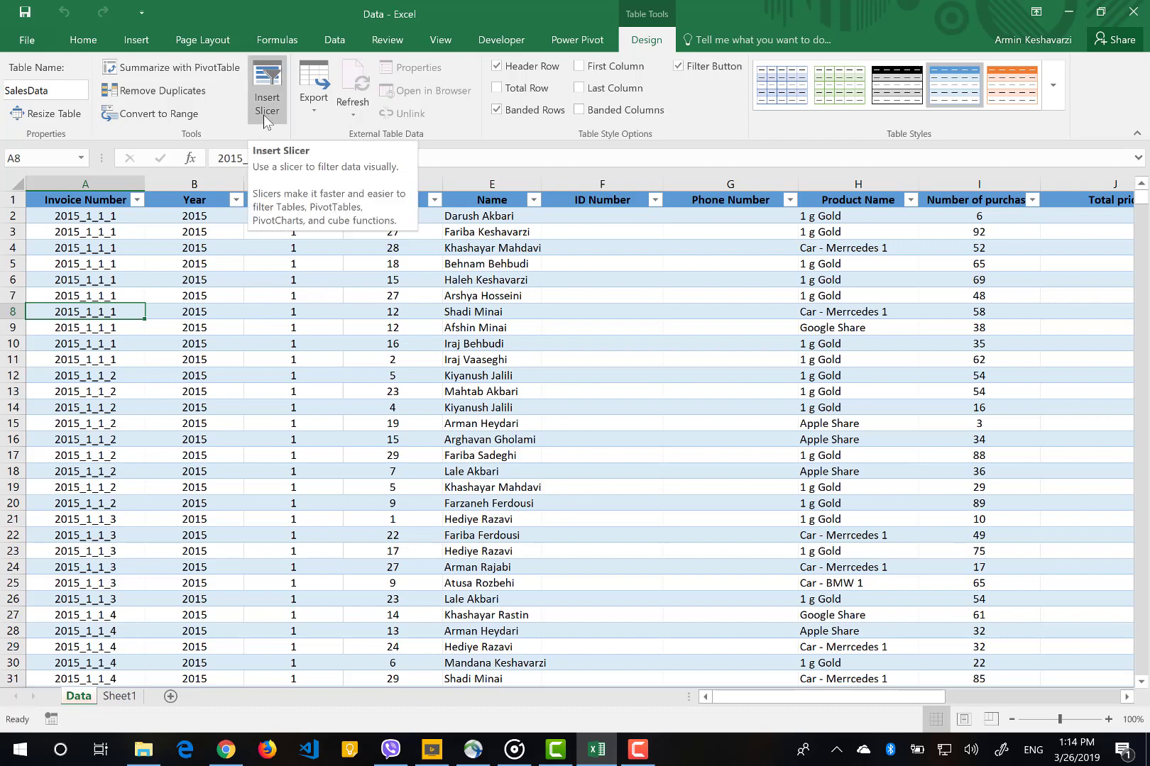
click(147, 244)
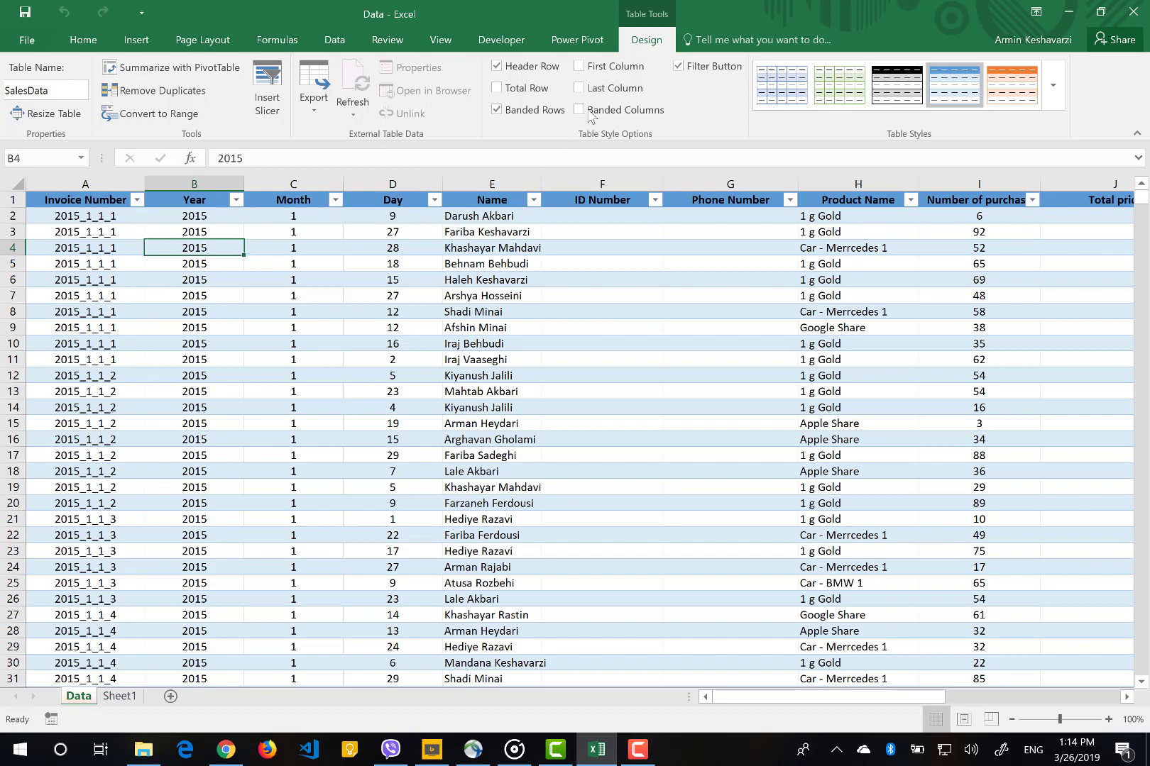
- Turn the SalesData table's filter buttons off and back on
click(685, 72)
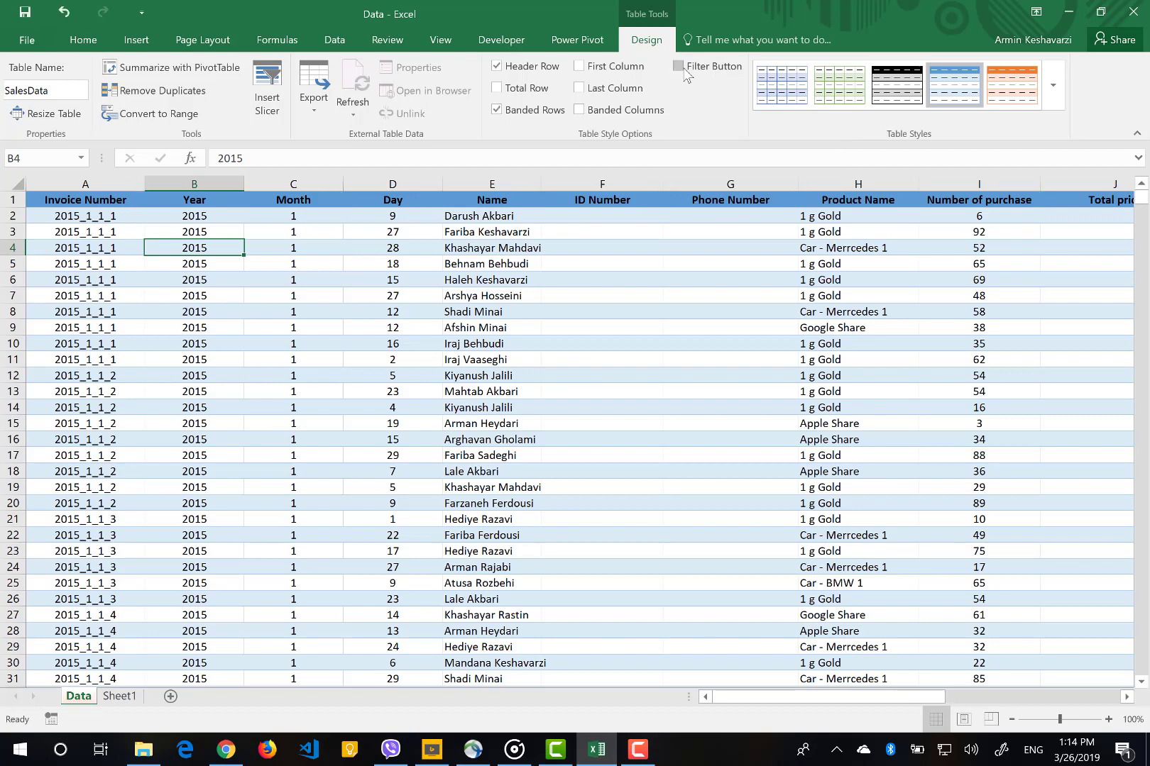
click(679, 67)
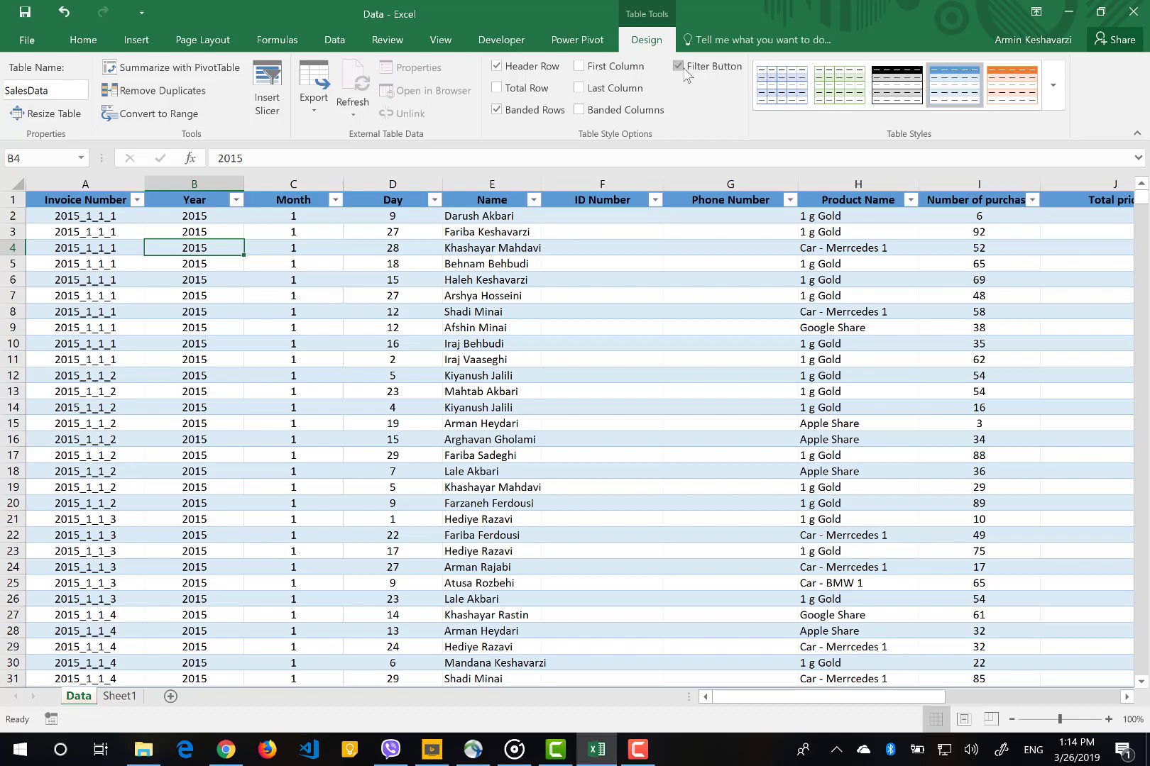
- Copy cells A2:E10 of the Data sheet and paste them as values at H1 on Sheet1
click(61, 237)
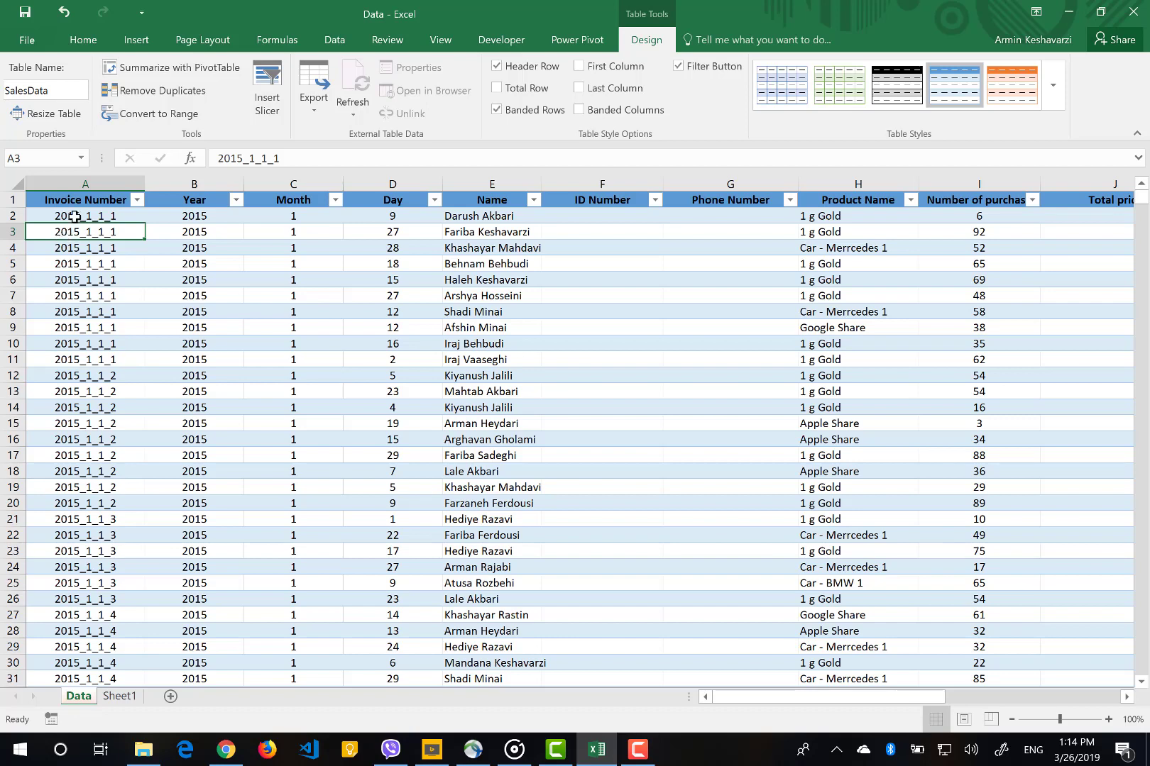
drag(75, 215, 468, 346)
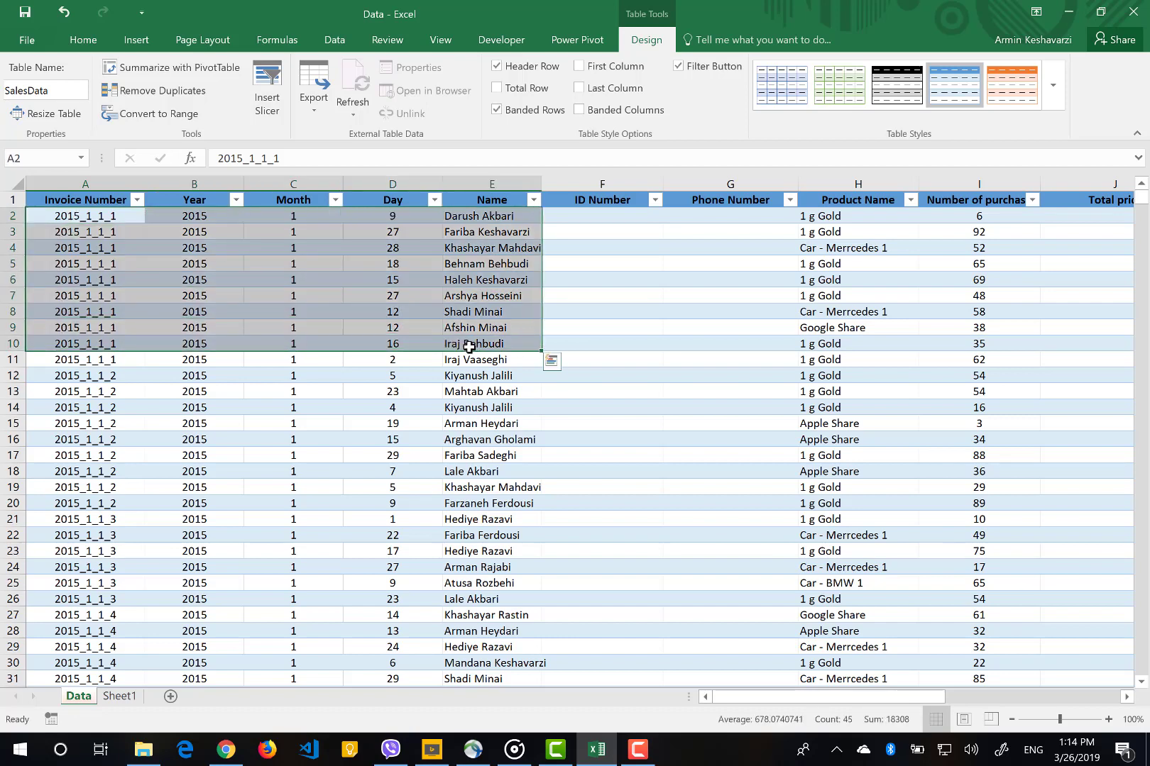
key(ctrl+c)
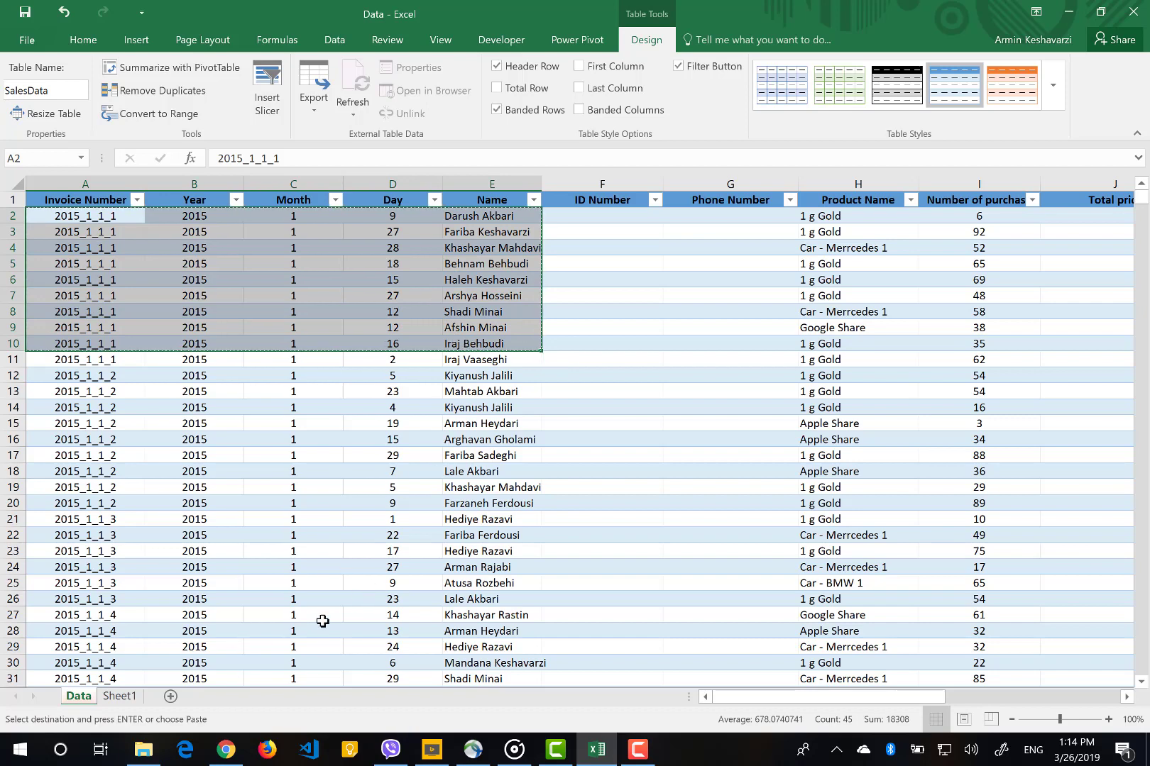
click(135, 696)
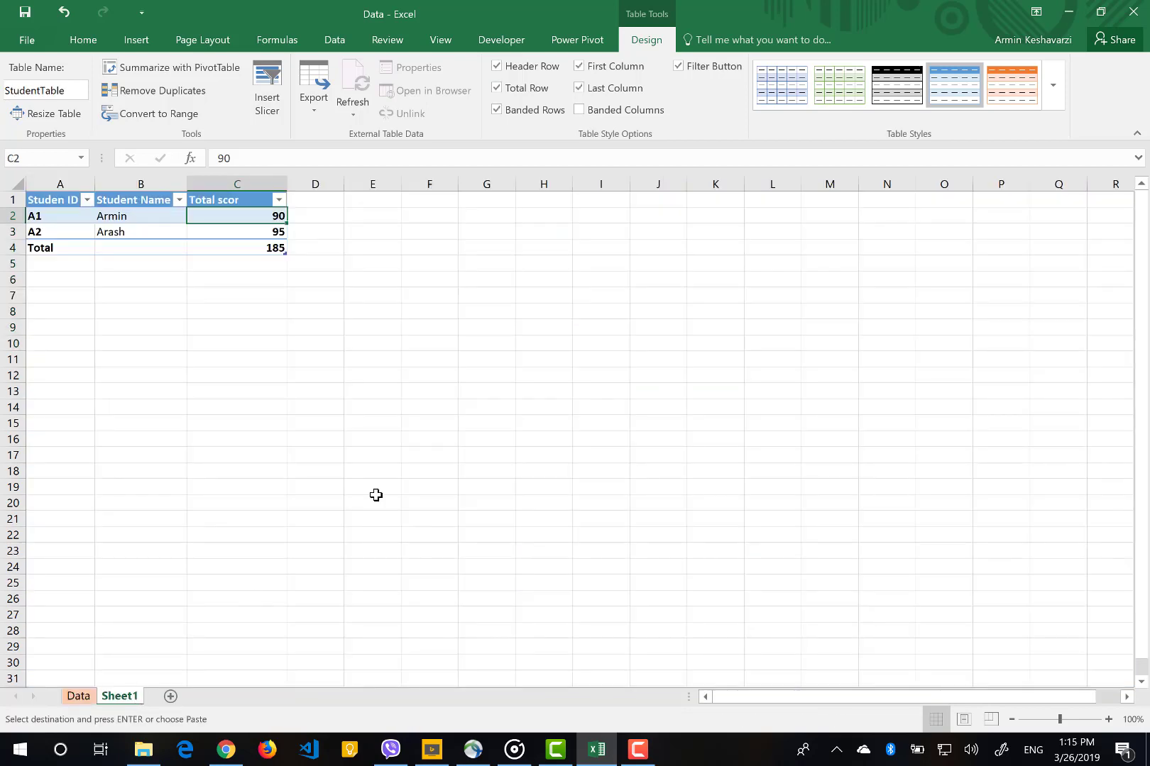
click(531, 198)
click(83, 40)
click(22, 112)
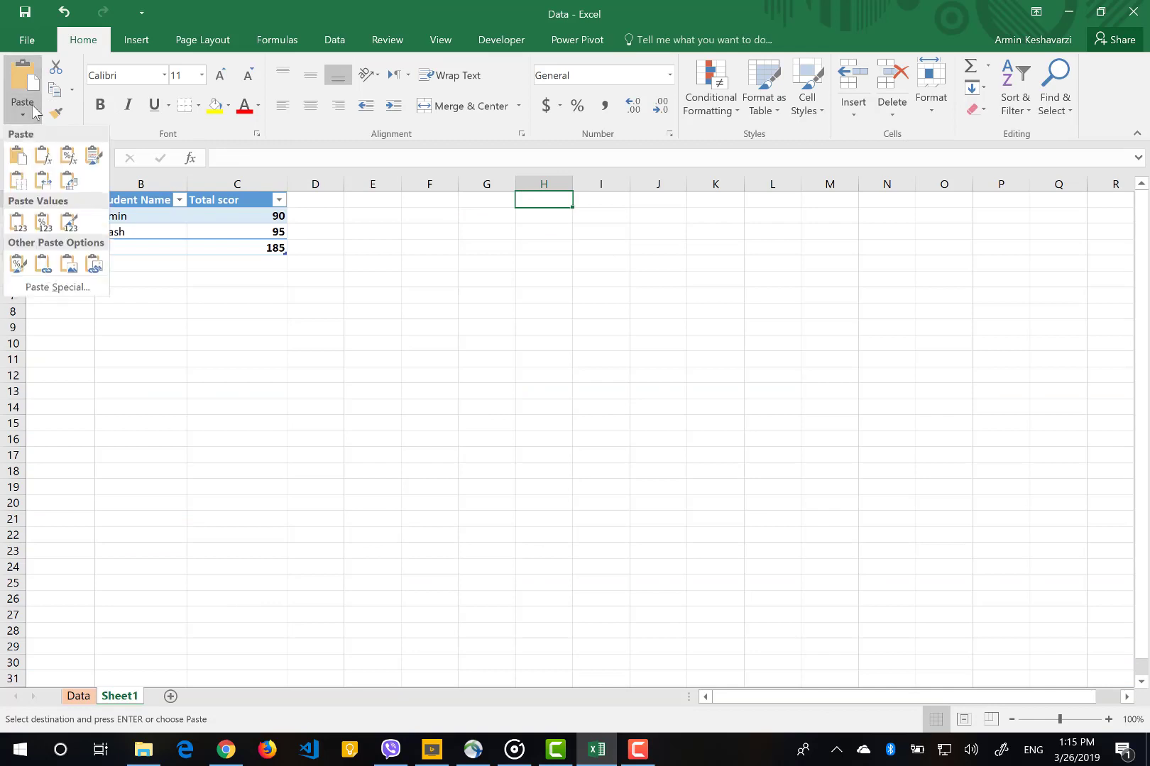
click(18, 226)
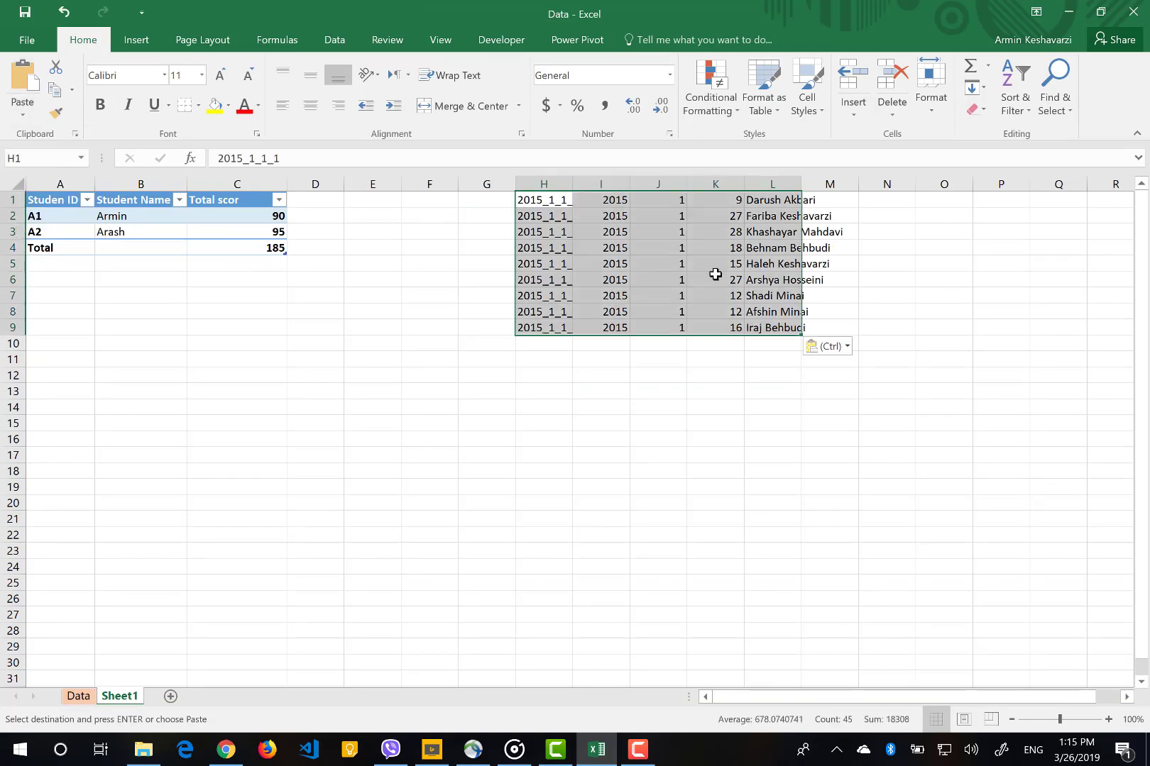
- Autofit columns L and H on Sheet1 and add filter buttons to the pasted range
double_click(801, 184)
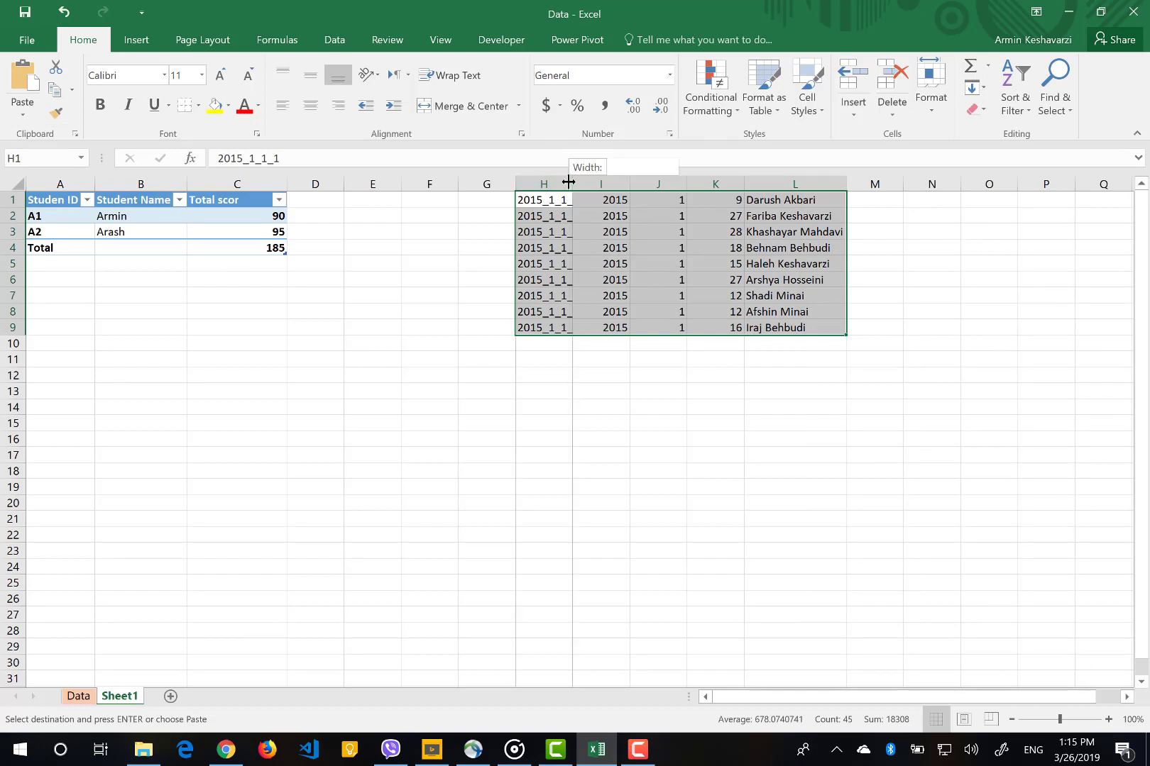
double_click(572, 184)
click(575, 198)
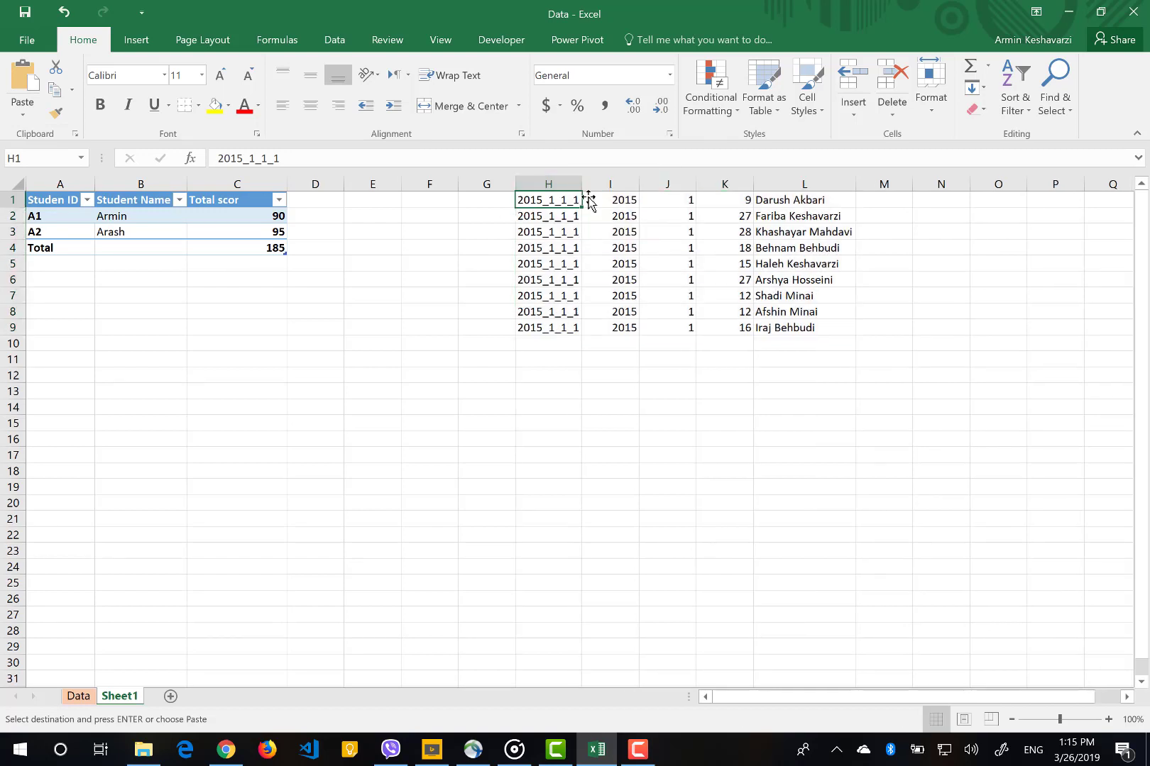
click(1007, 73)
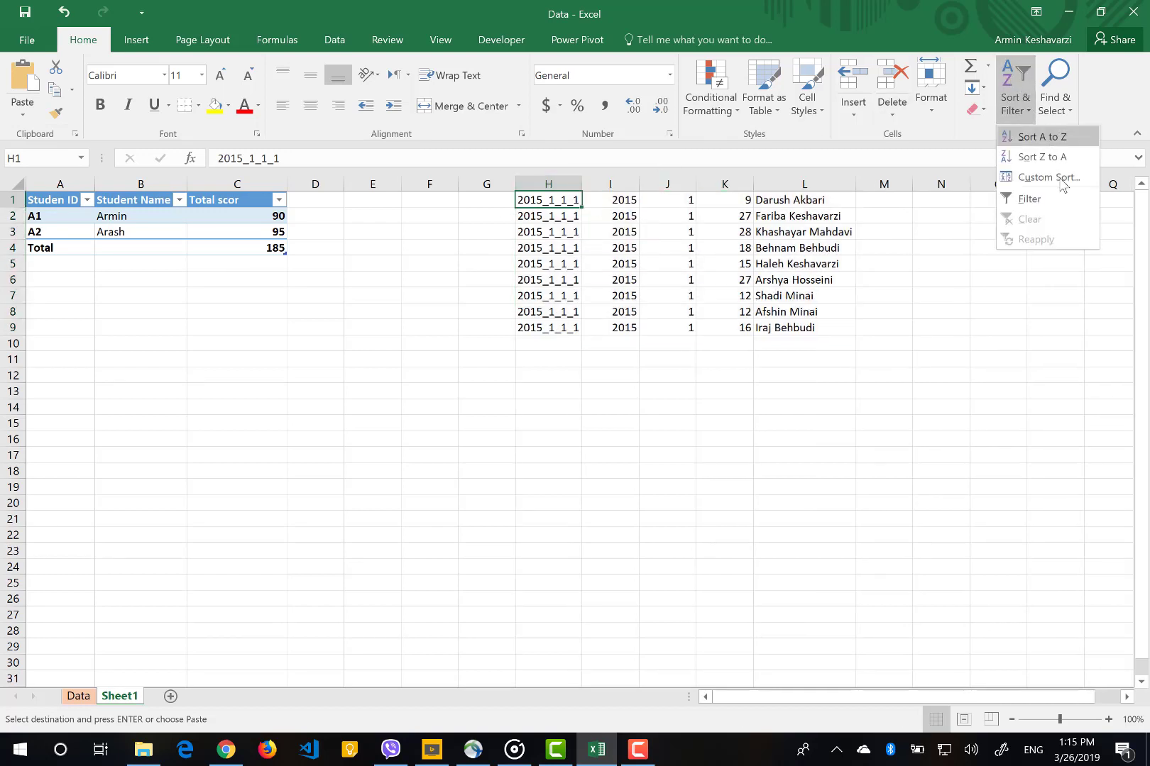
click(1064, 201)
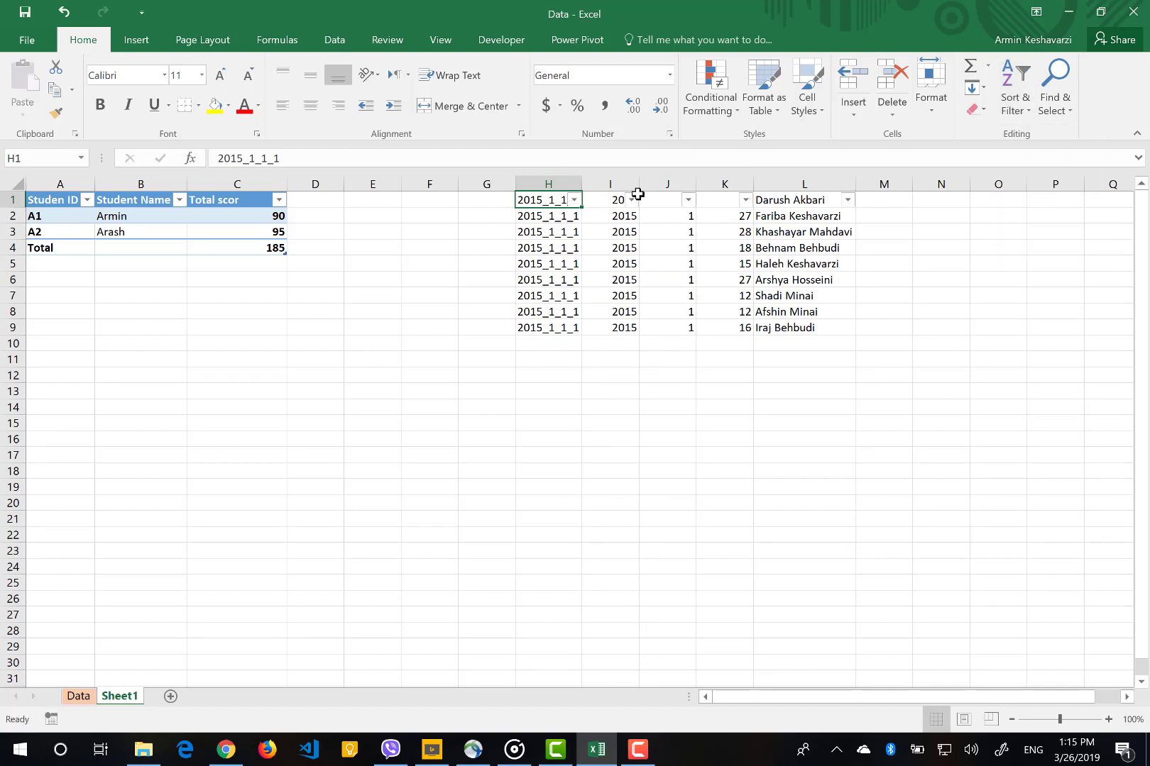
- Look at column H's filter choices and filter column L to show only the first listed person's name
click(574, 200)
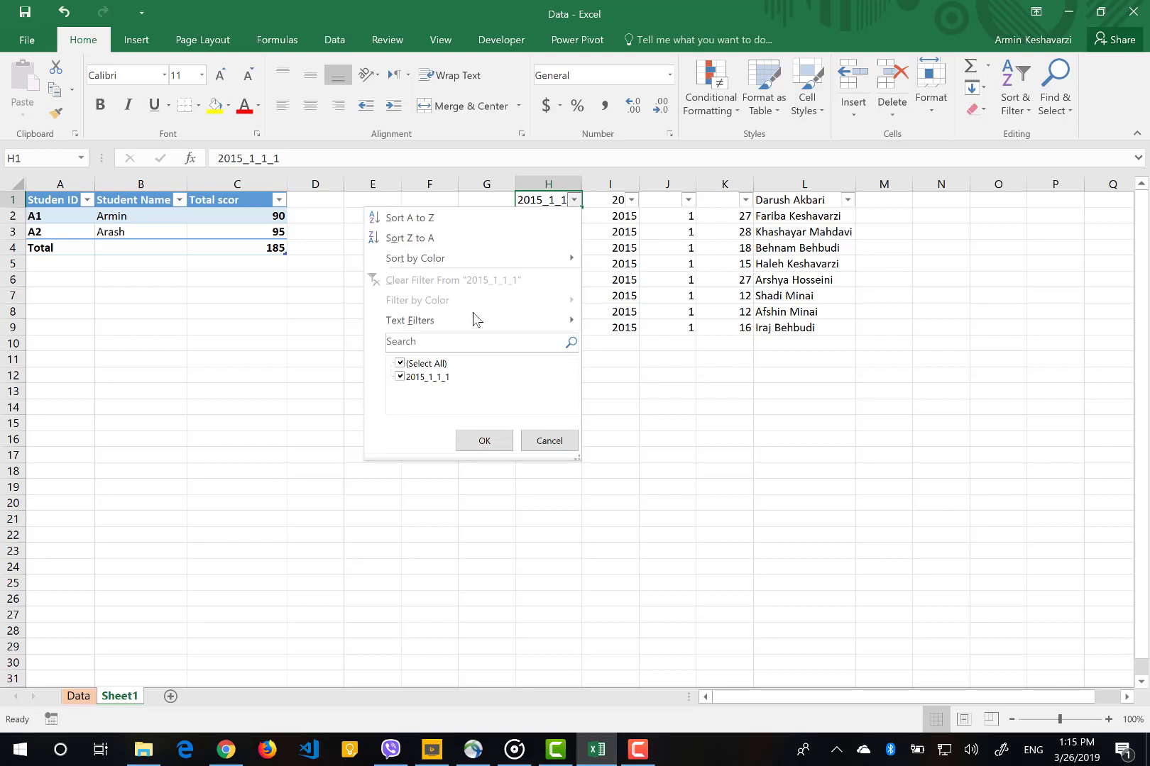
click(484, 441)
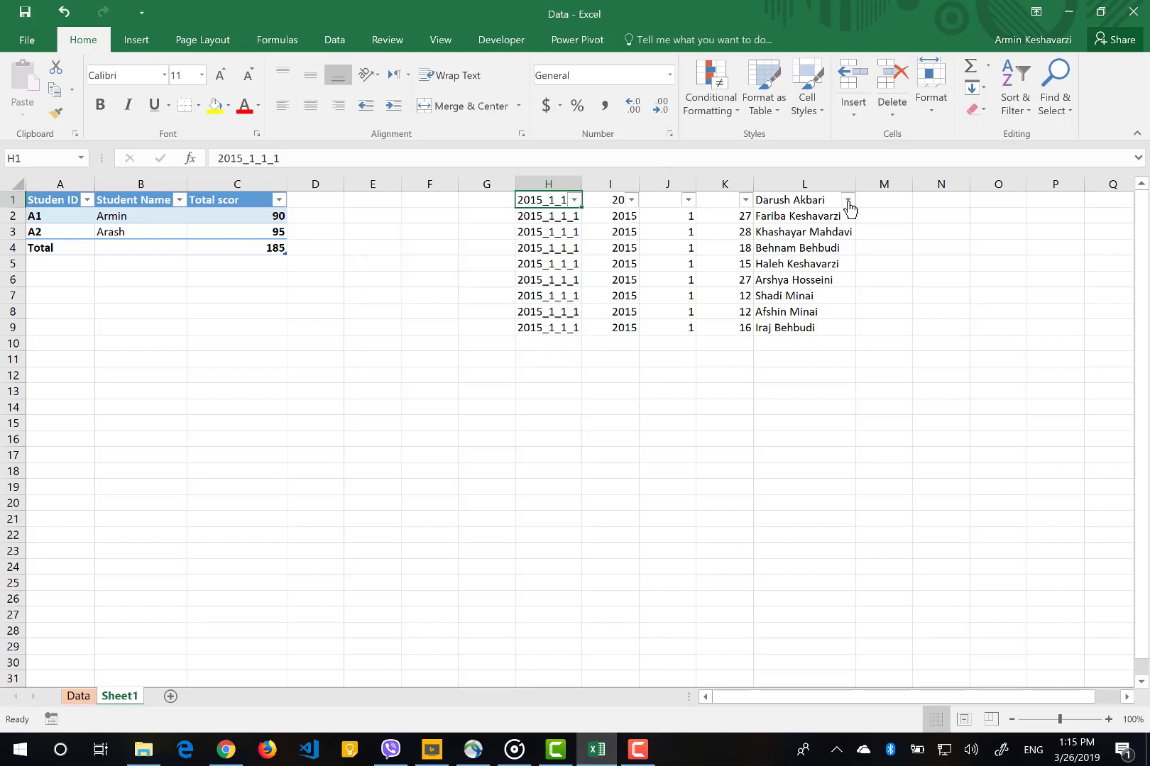
click(847, 200)
click(674, 364)
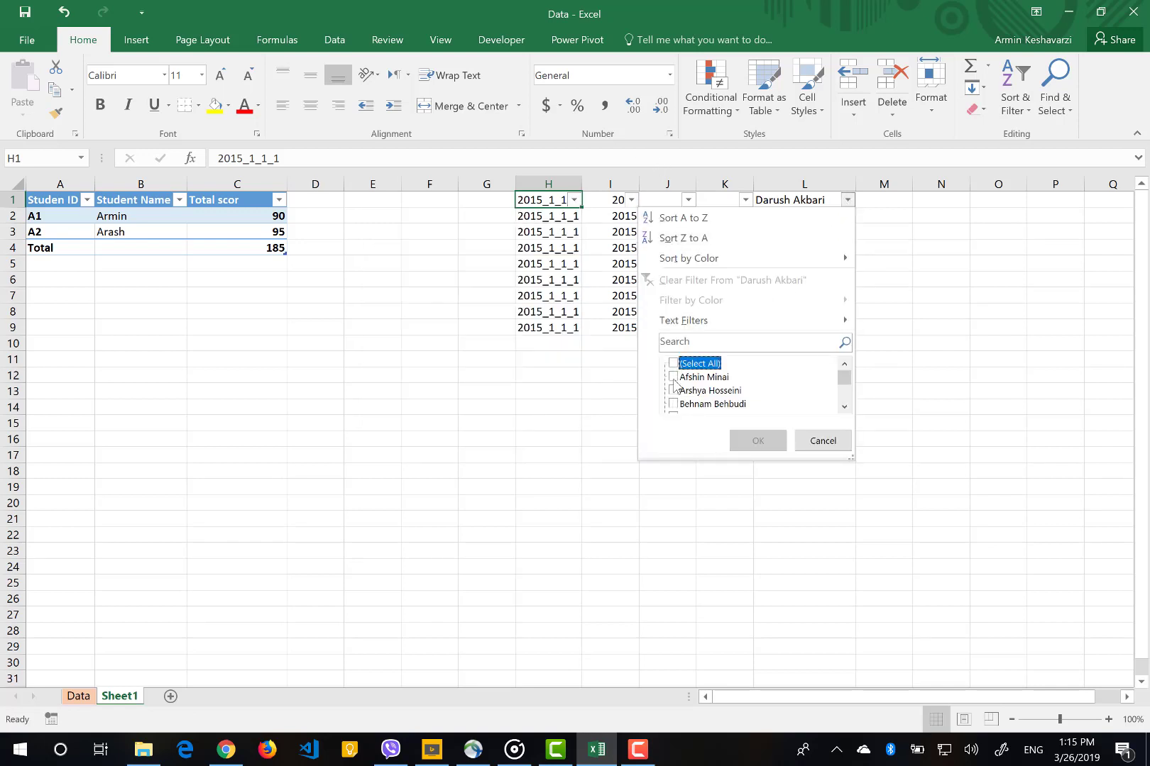
click(674, 377)
click(753, 440)
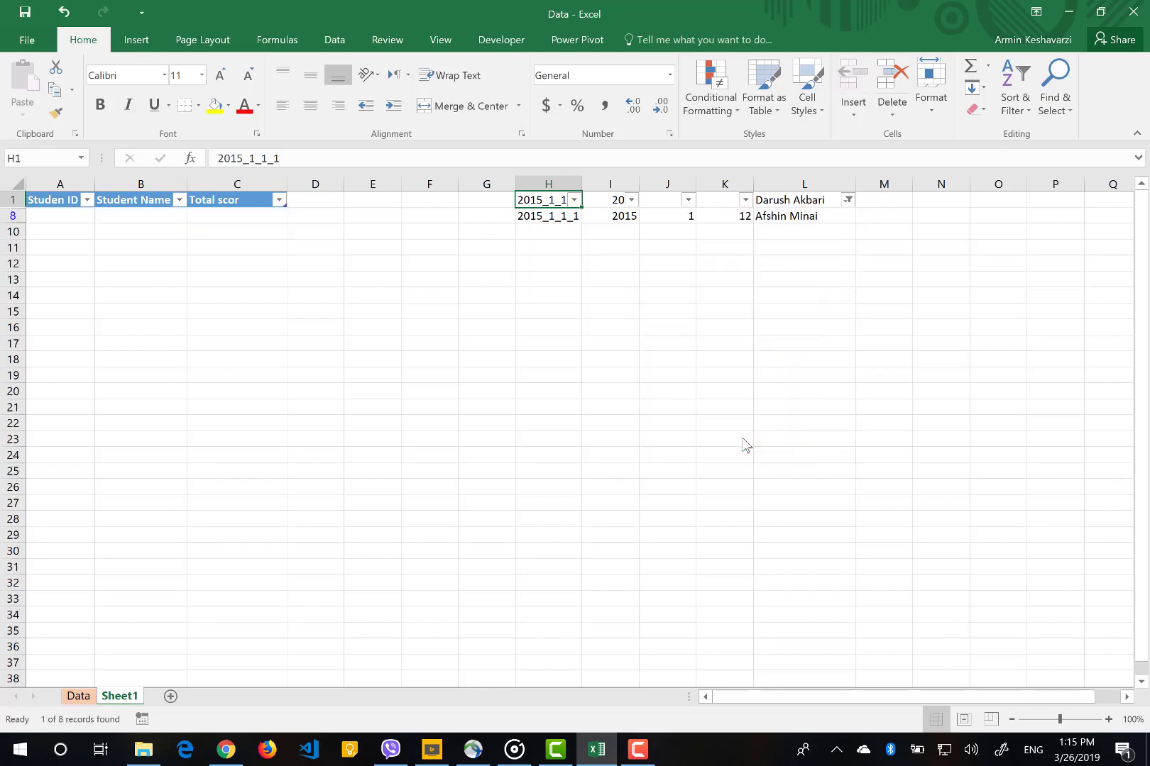
- Clear the name filter from column L so all pasted rows are shown
click(848, 201)
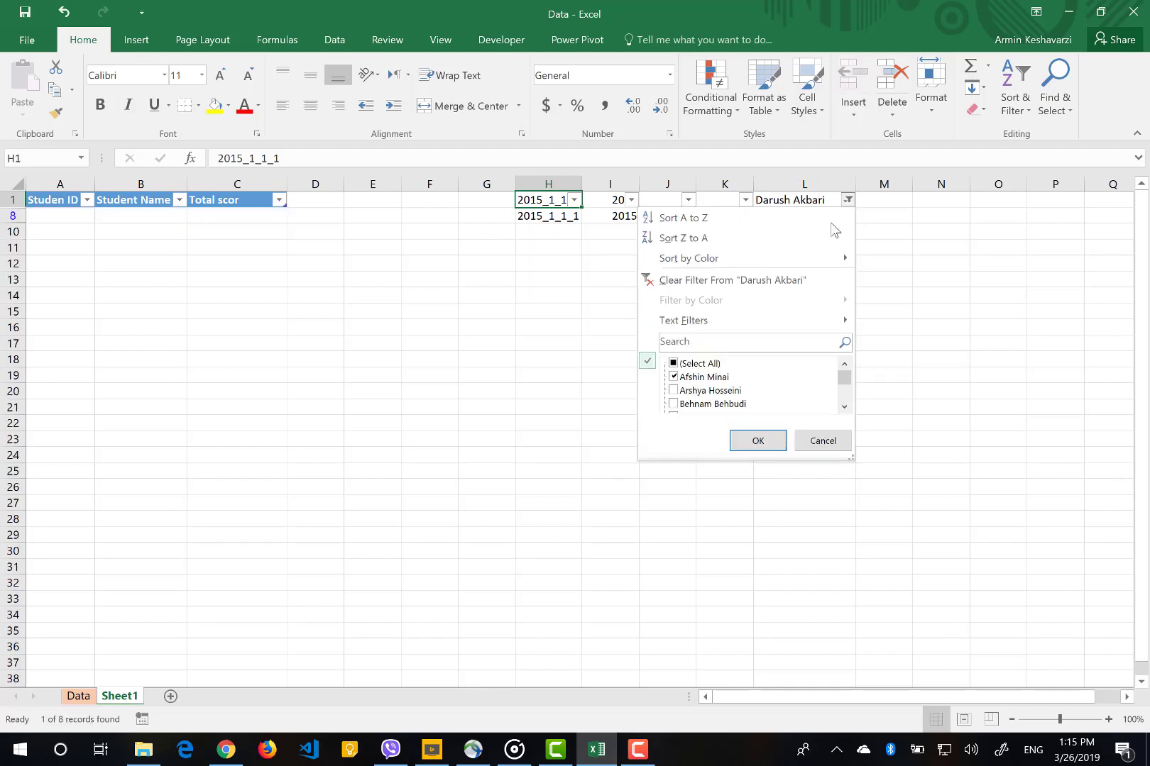
click(670, 283)
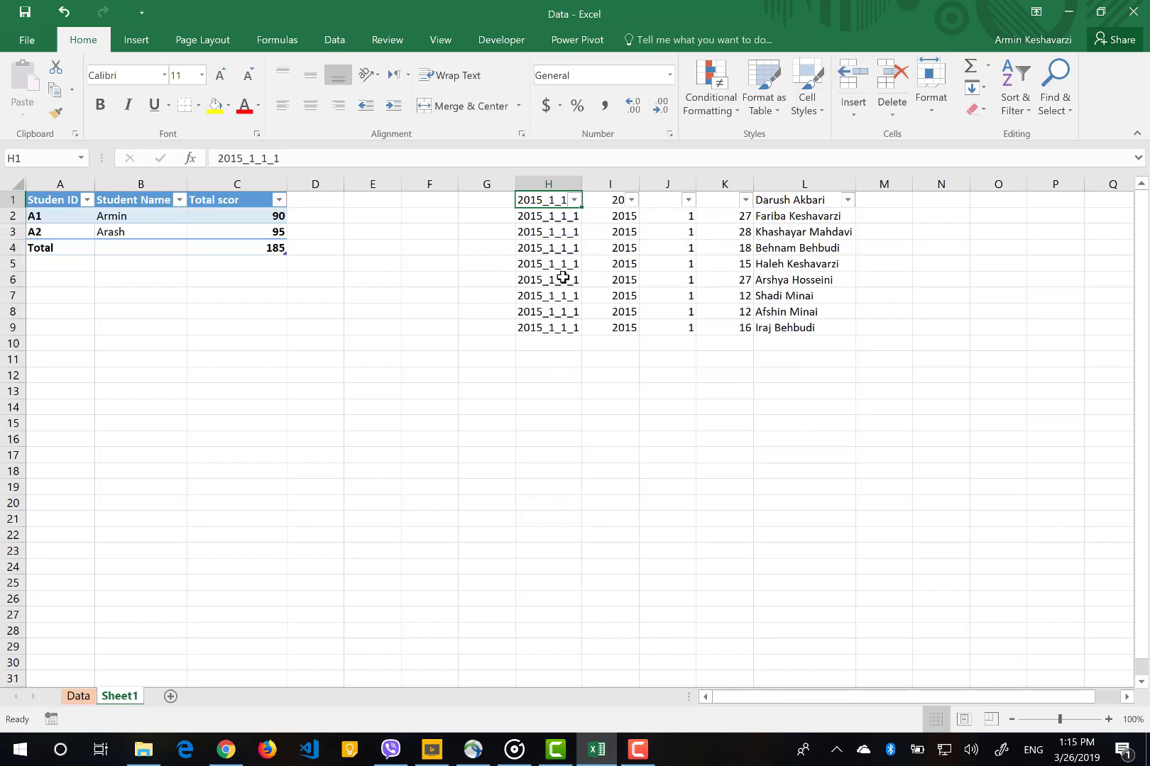
click(563, 278)
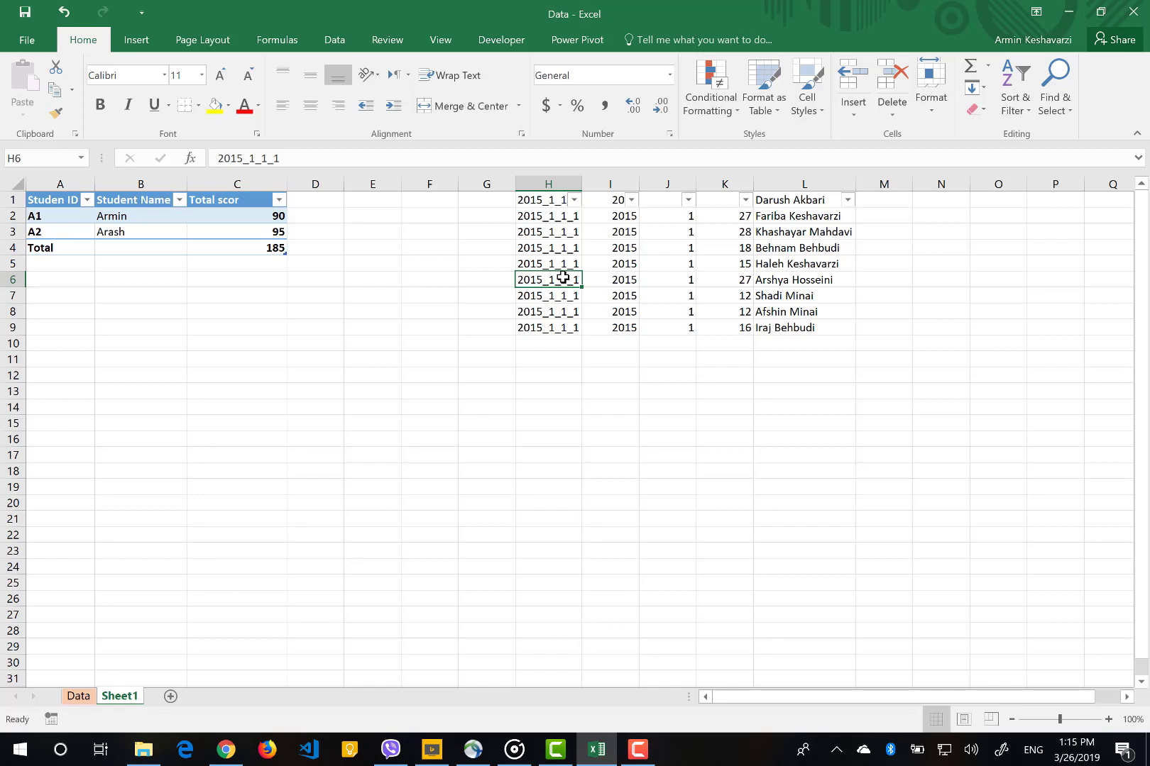
- Filter the Product Name column on the Data sheet to show only 1 g Gold
click(78, 697)
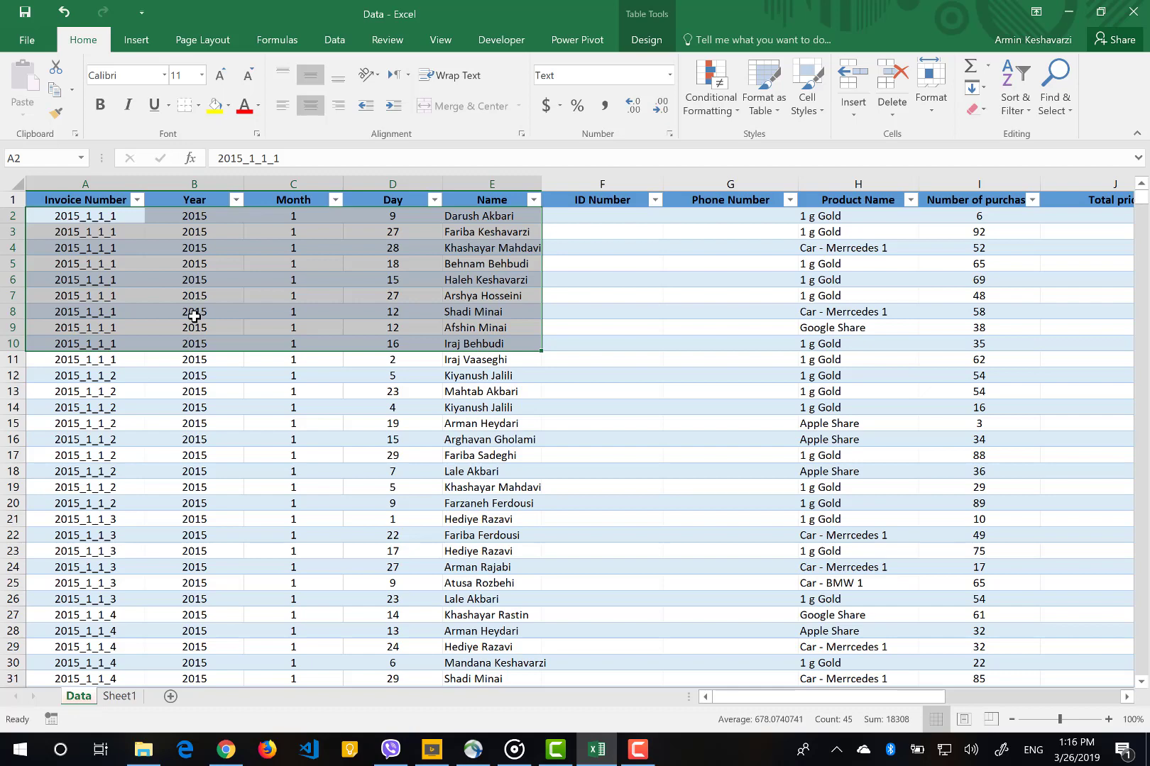
click(194, 317)
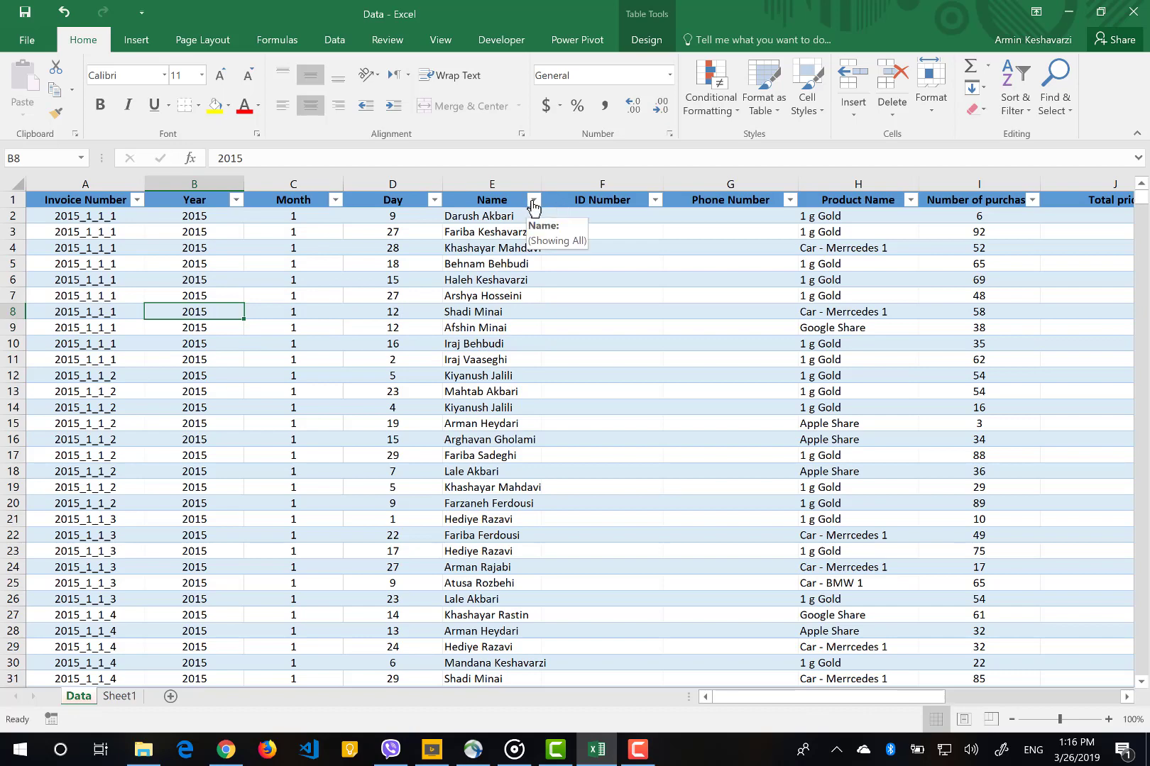
click(911, 200)
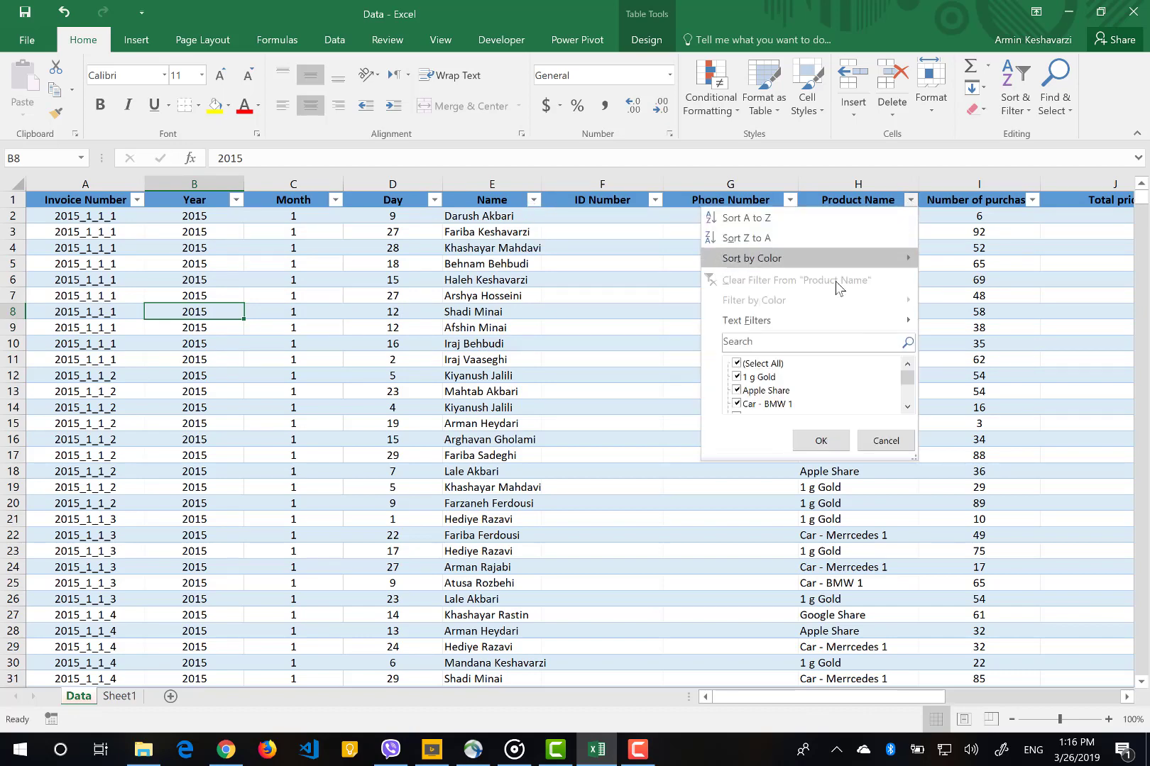
click(737, 364)
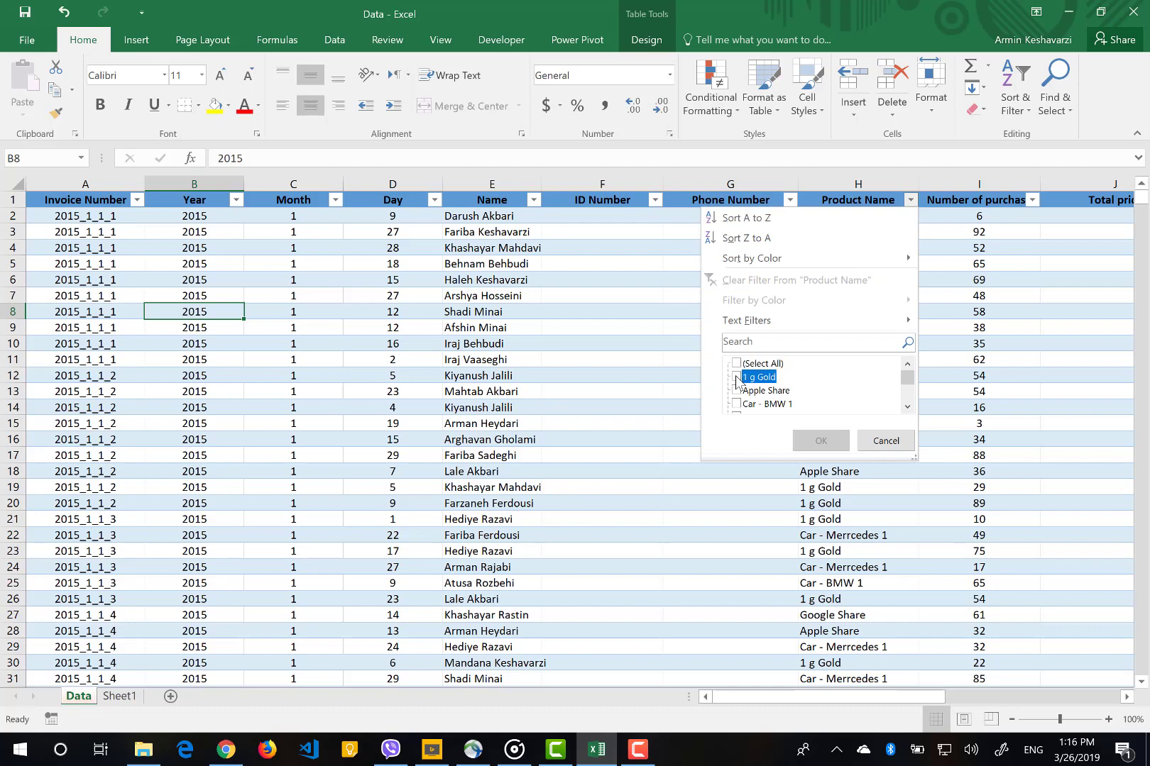
click(736, 378)
click(820, 441)
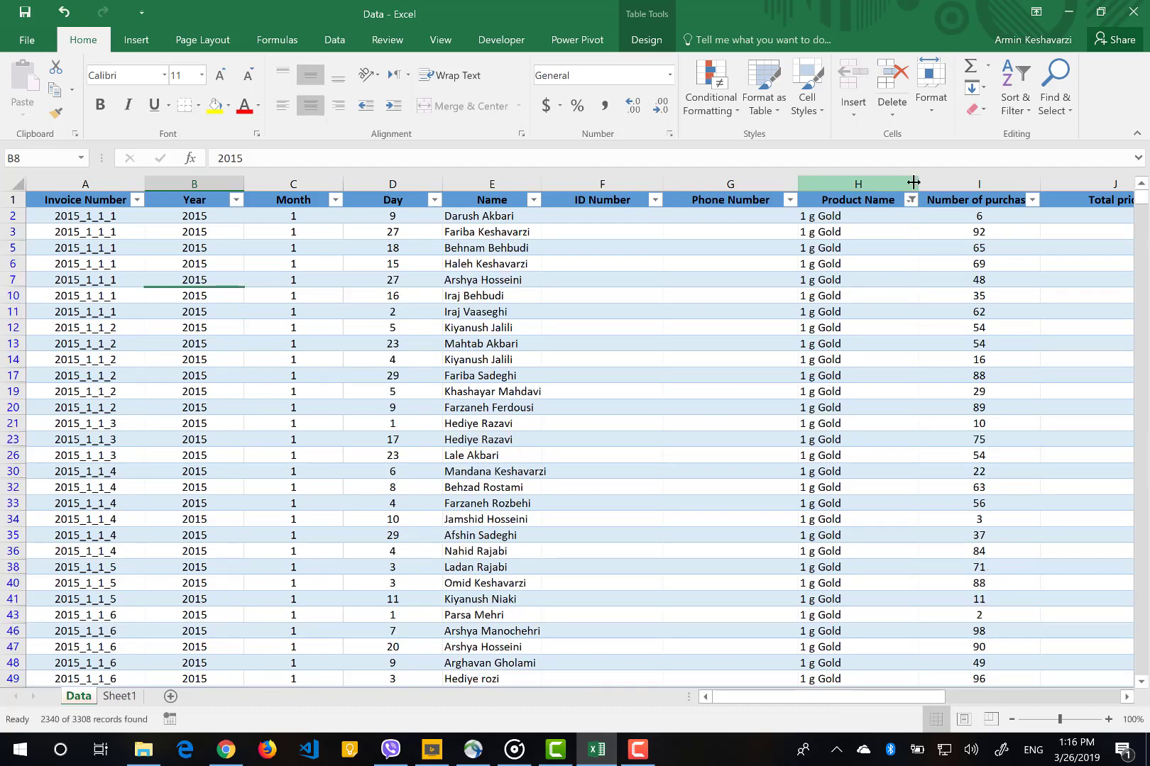
- Clear the filter from the Product Name column
click(910, 200)
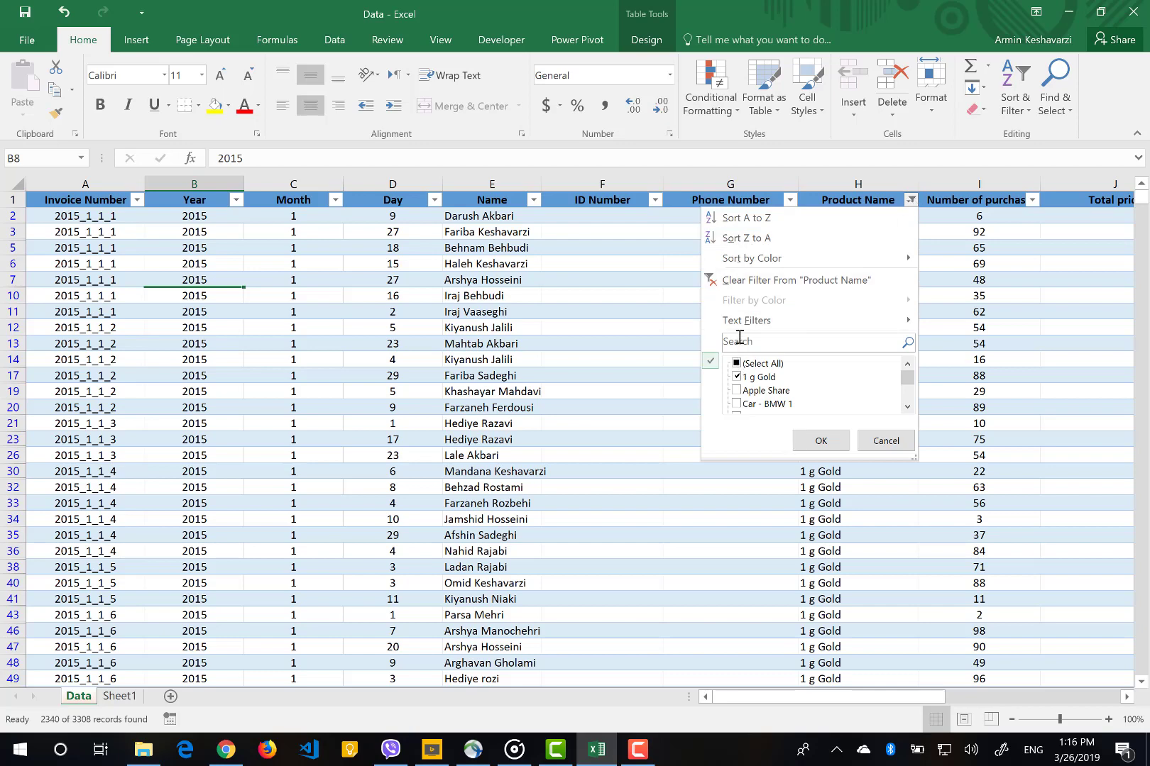
click(725, 282)
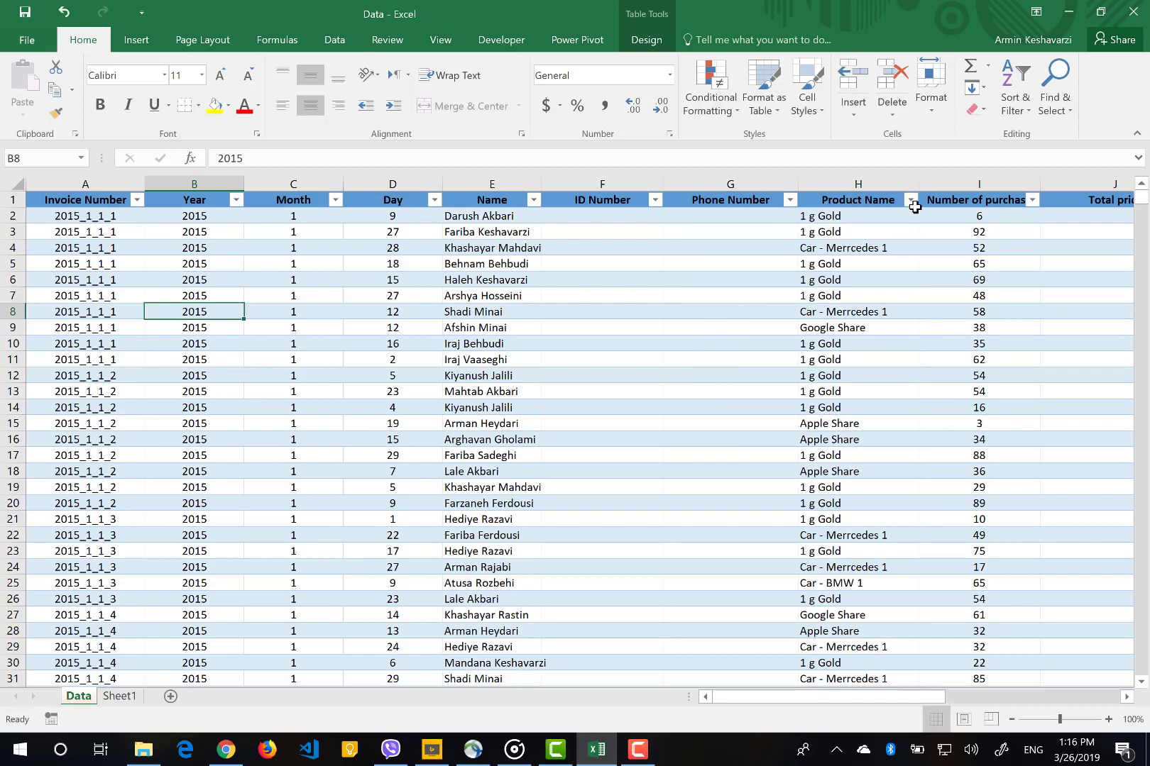
- Examine the color sorting and text filter options available for the Product Name column
click(911, 201)
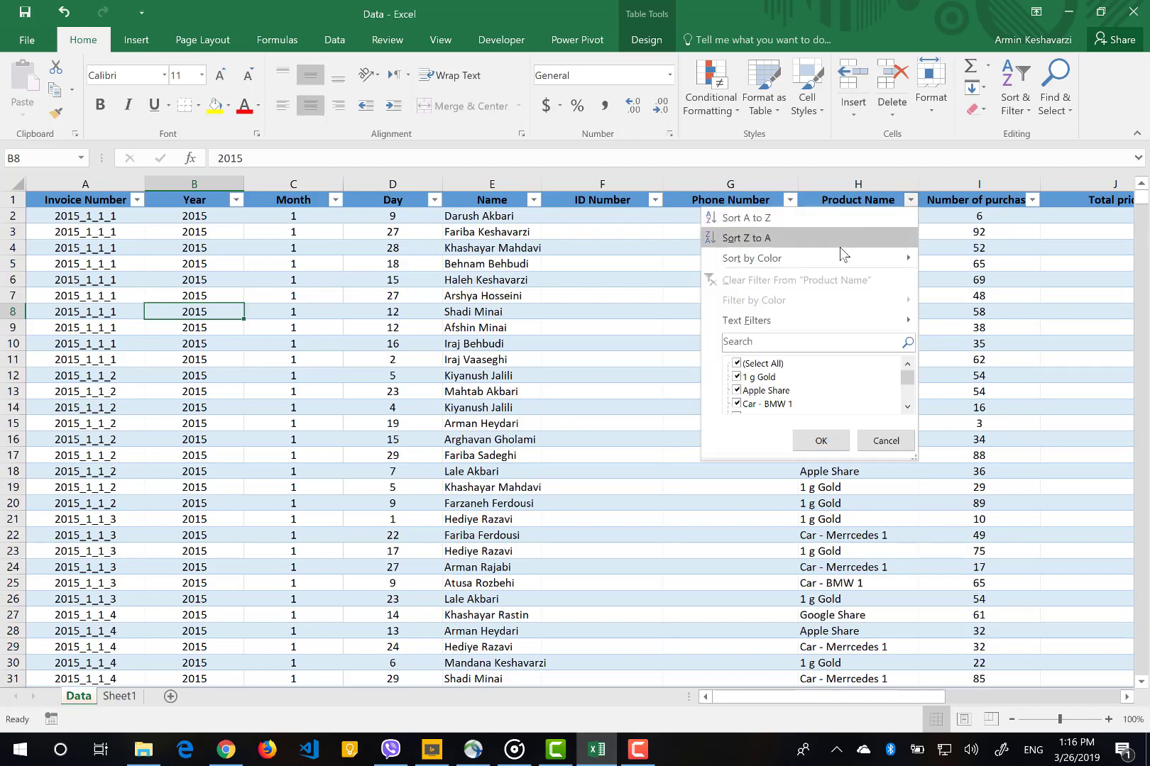
mouse_move(823, 264)
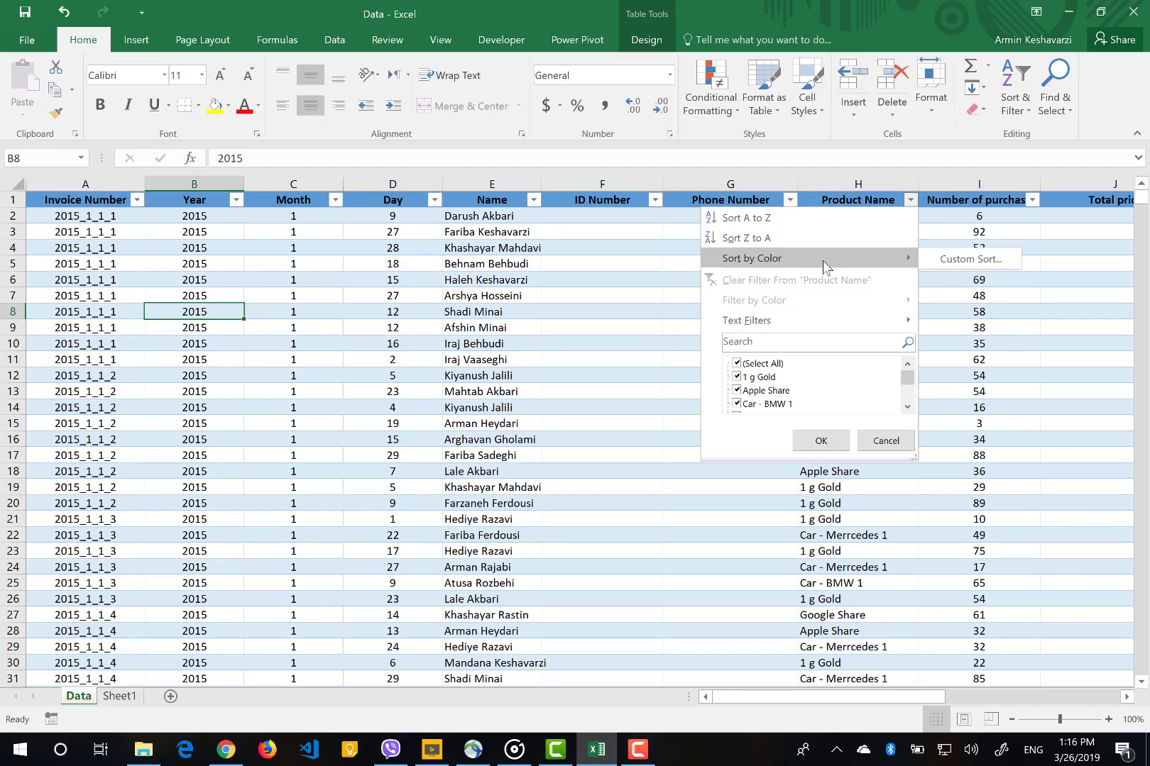
mouse_move(797, 321)
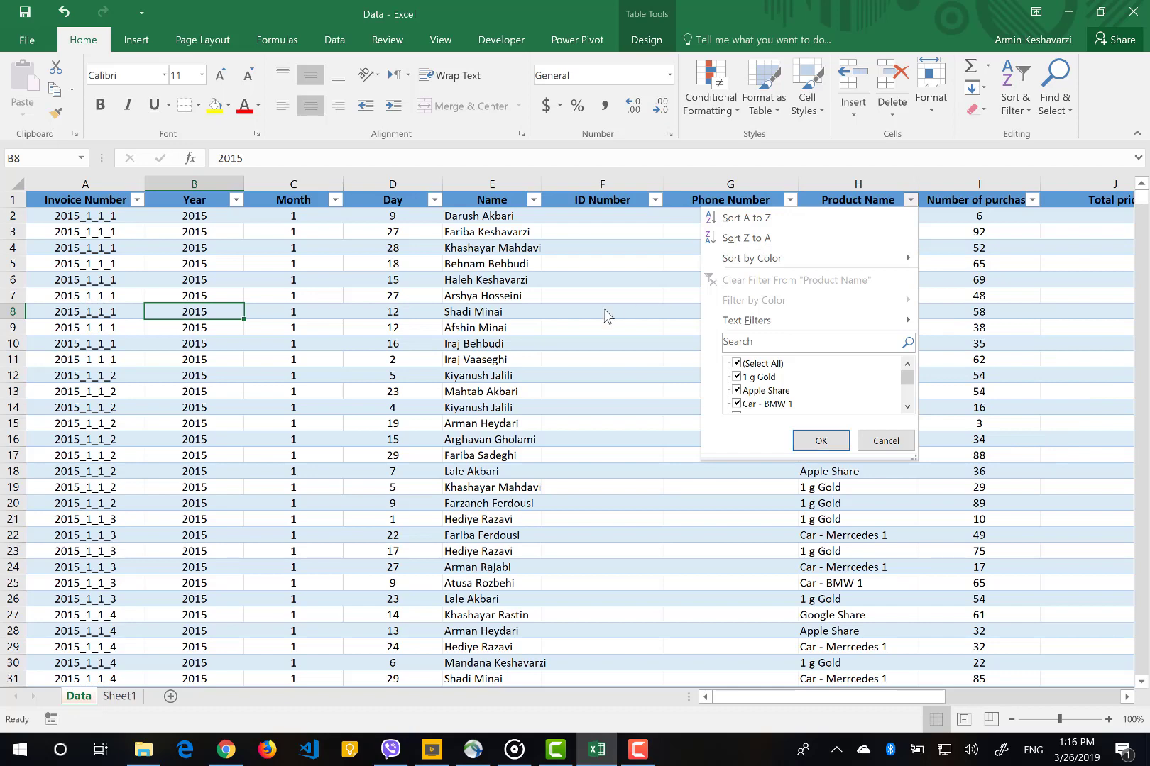
click(604, 315)
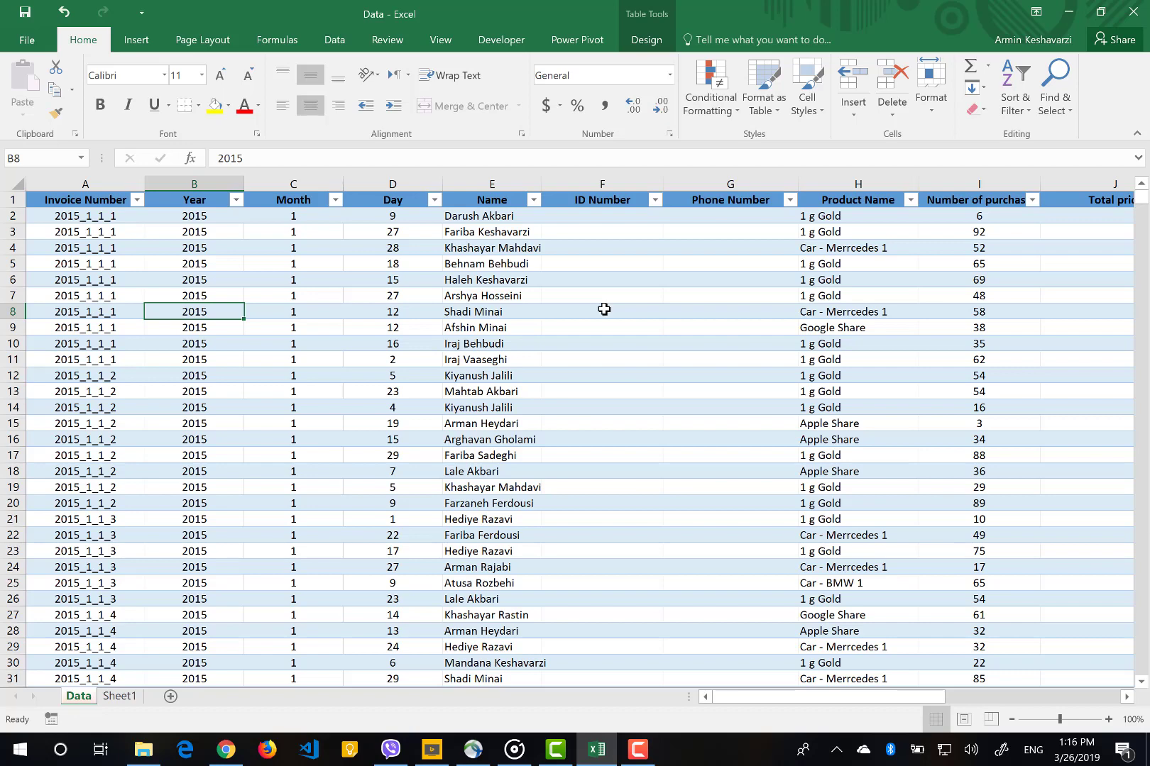
- Delete columns K through N, including the Test, Column1 and Test2 columns, from the Data sheet
click(662, 44)
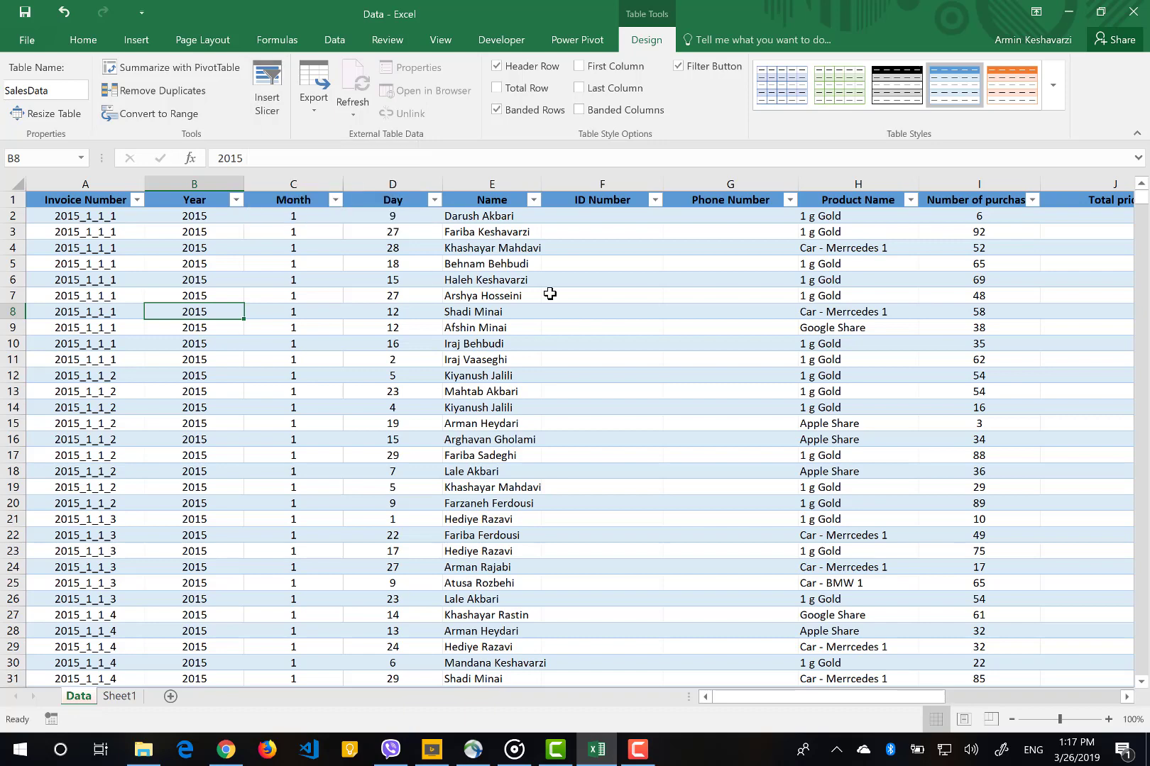
scroll(550, 293, right, 5)
scroll(550, 294, right, 2)
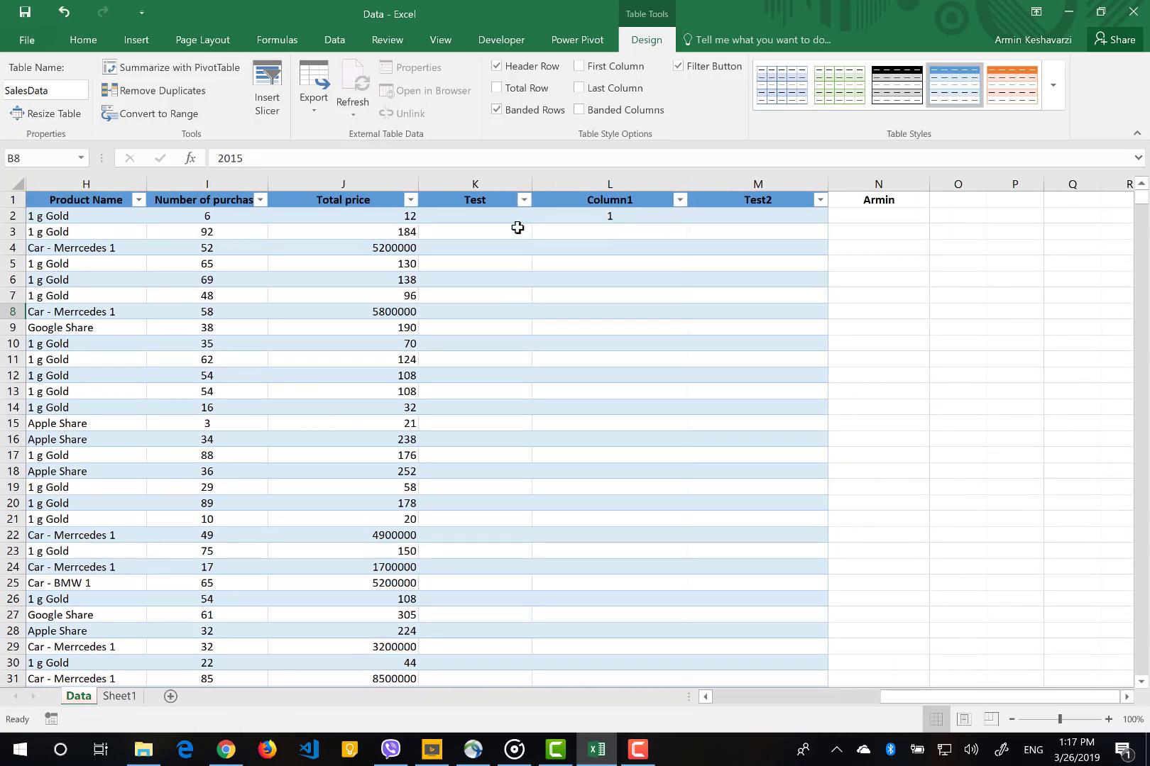
click(526, 184)
drag(604, 164, 886, 181)
right_click(886, 181)
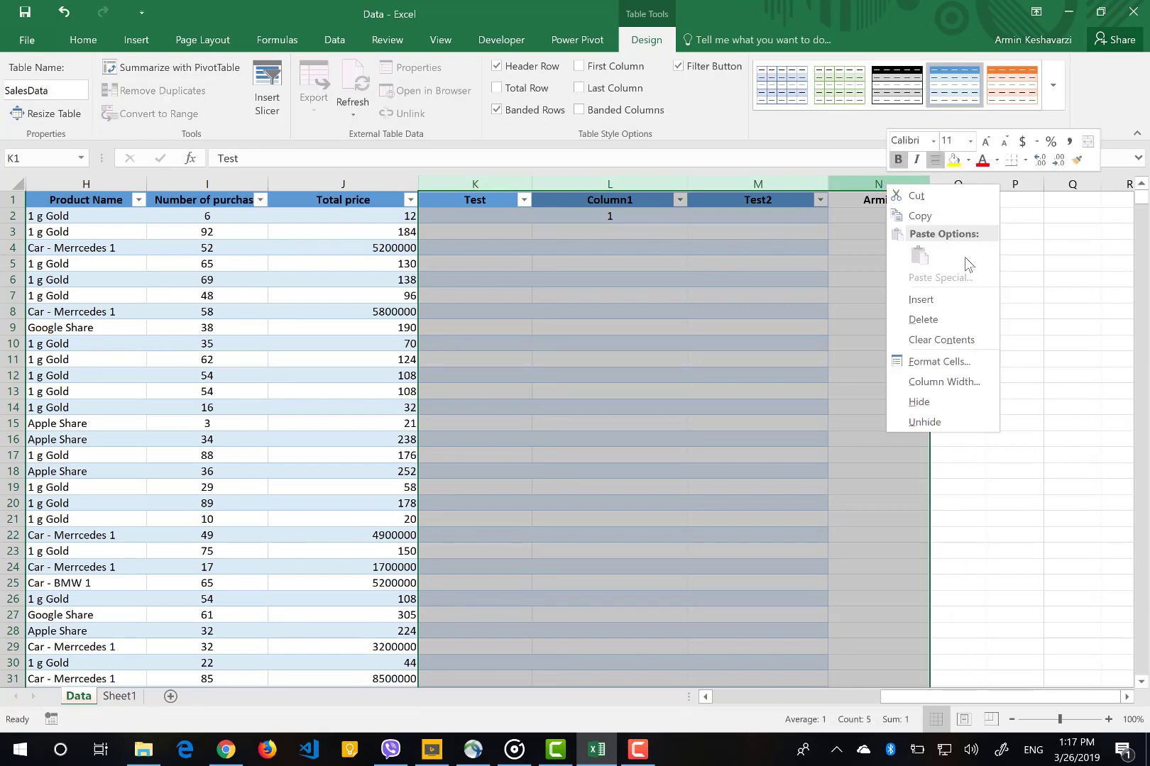
click(958, 319)
click(154, 263)
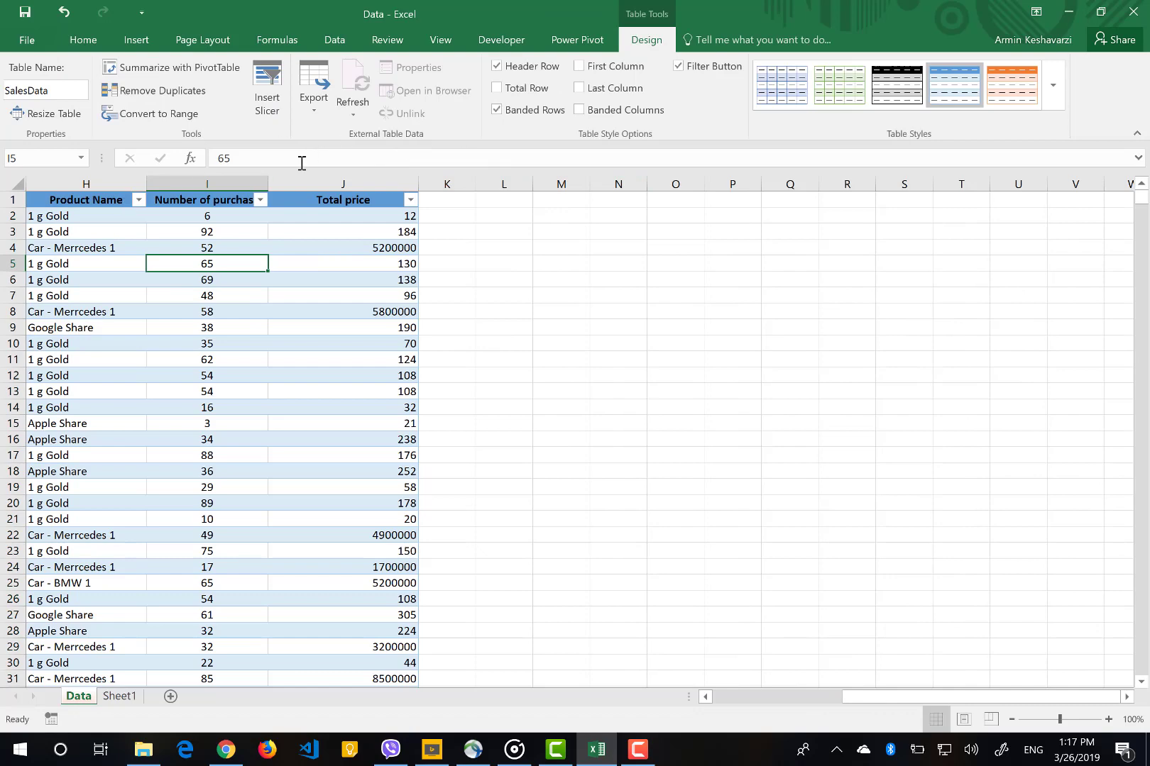
- Insert a blank column before the Invoice Number column and widen it to make room beside the table
scroll(238, 221, left, 1)
scroll(238, 221, left, 5)
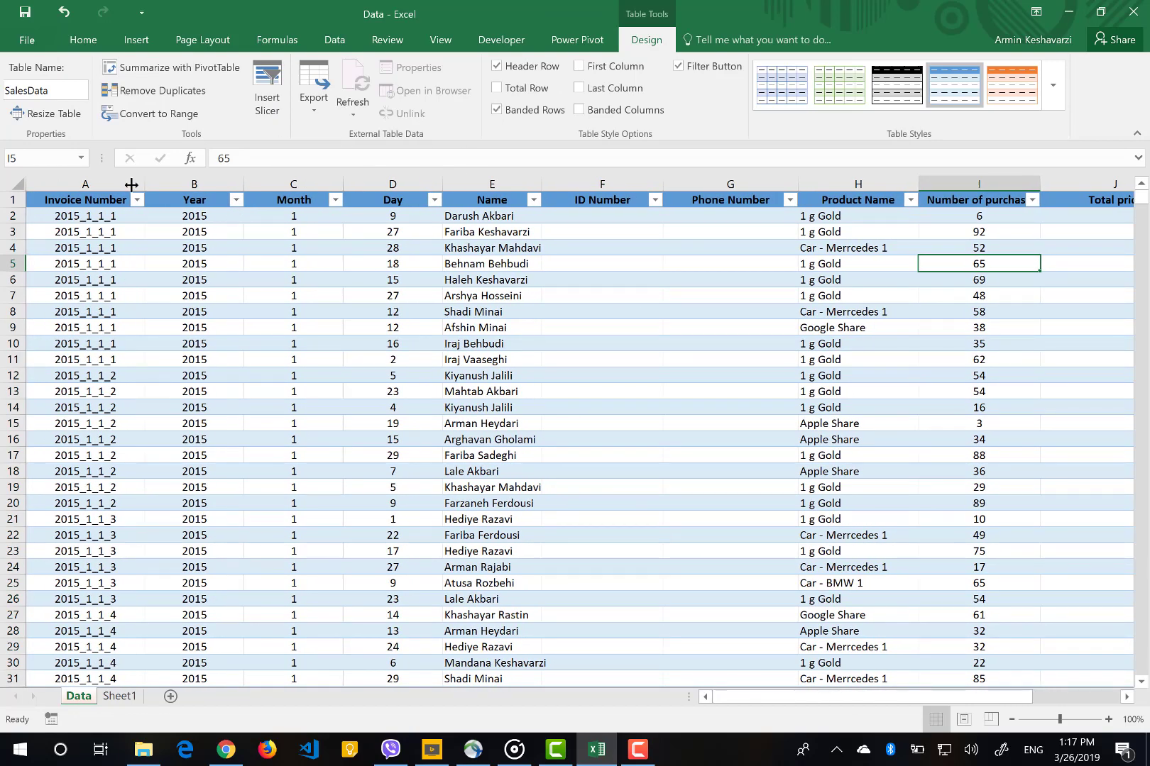
click(86, 186)
right_click(85, 188)
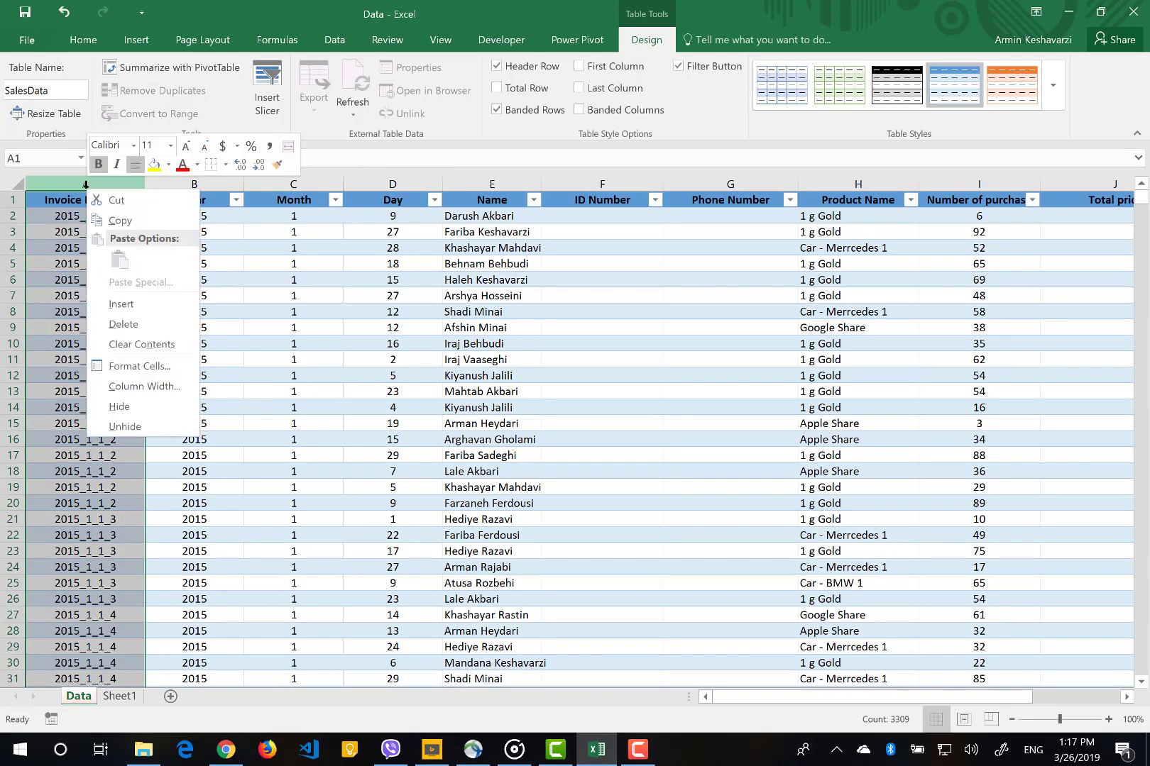
click(132, 303)
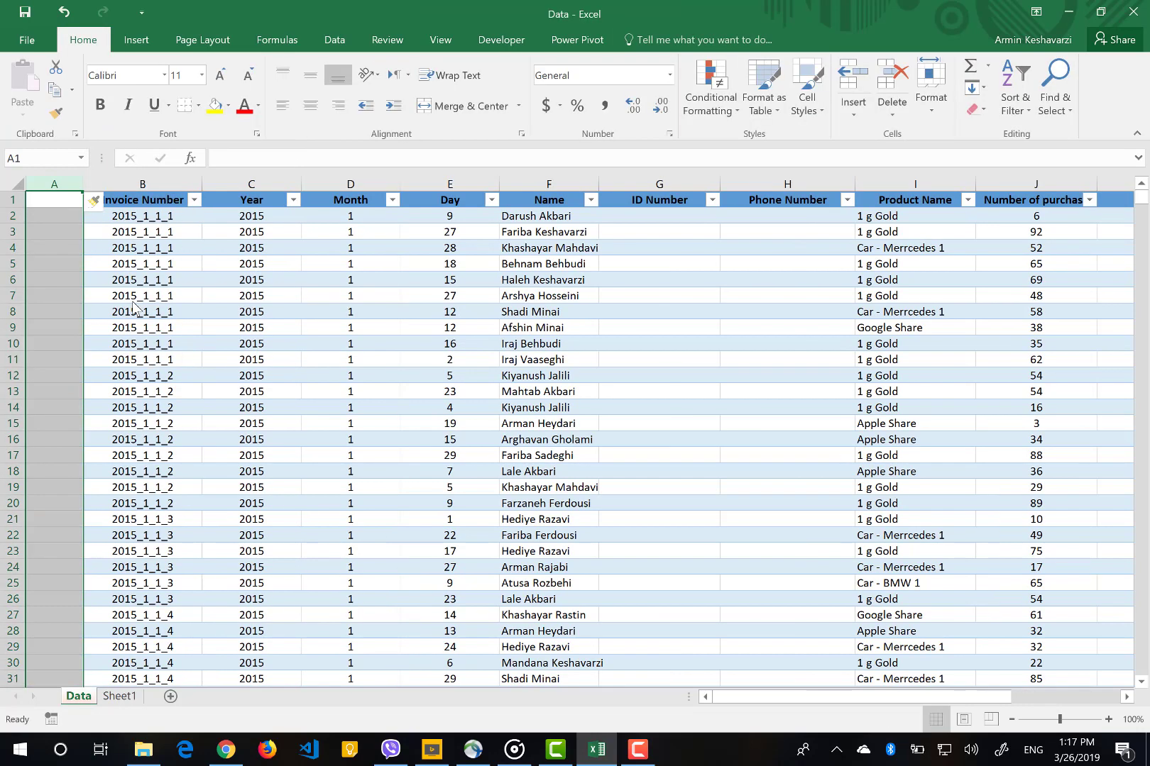
drag(80, 182, 298, 188)
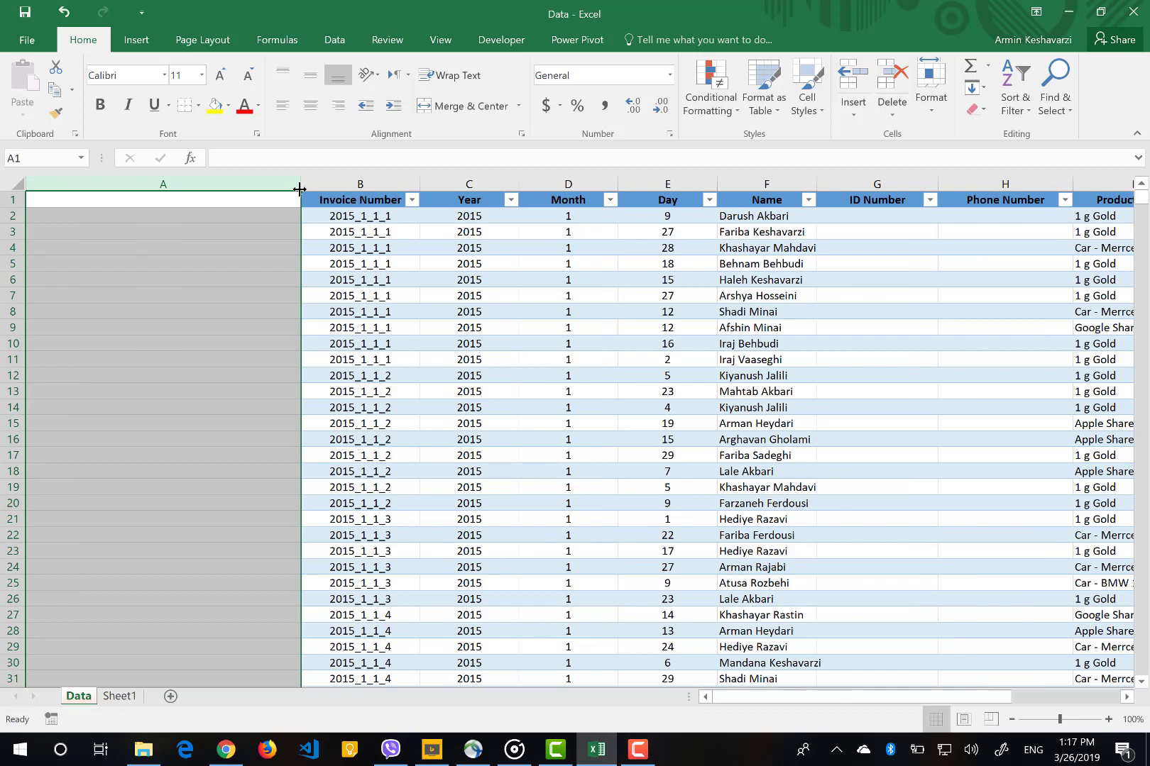
click(275, 203)
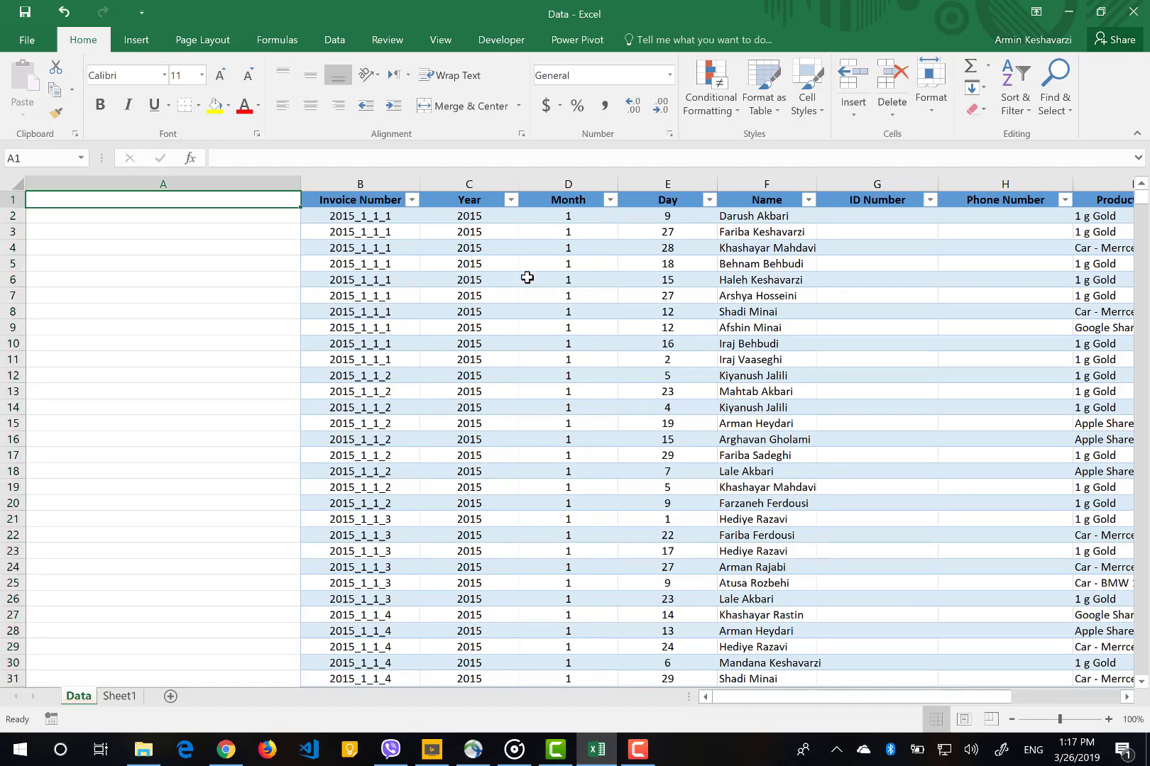
- Insert slicers for the Year, Month, Day and Product Name fields of the SalesData table
click(527, 277)
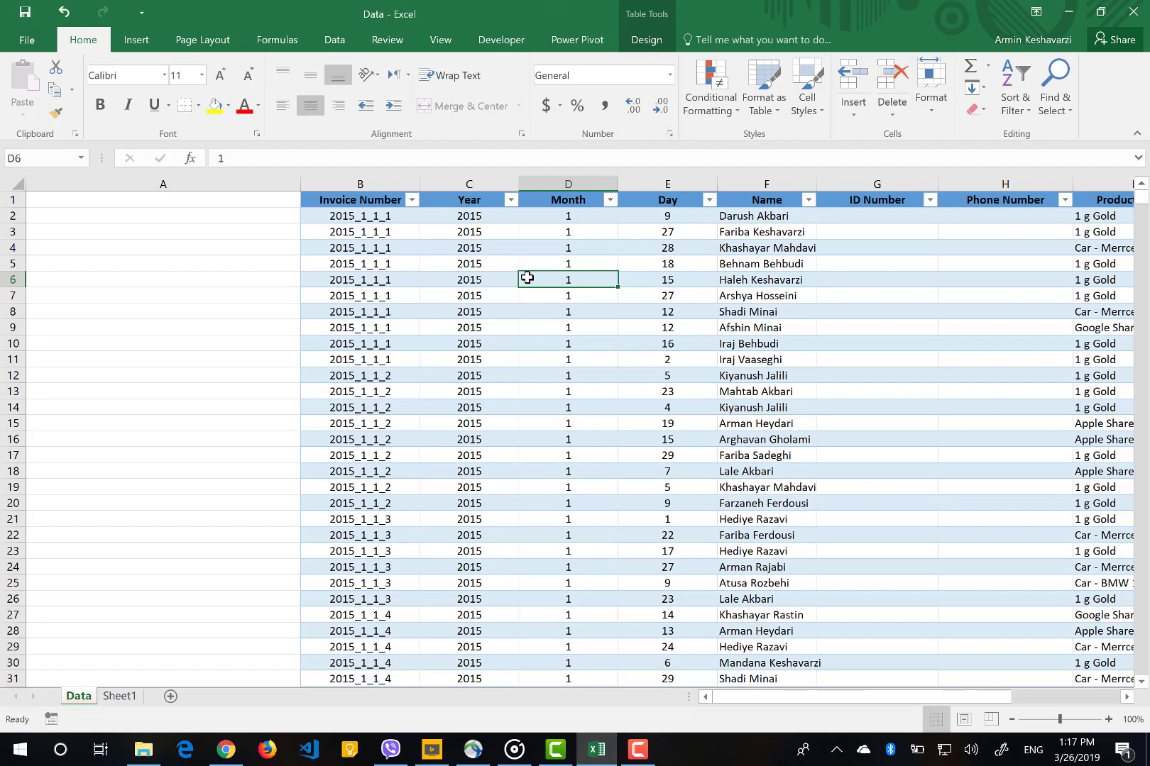
click(642, 39)
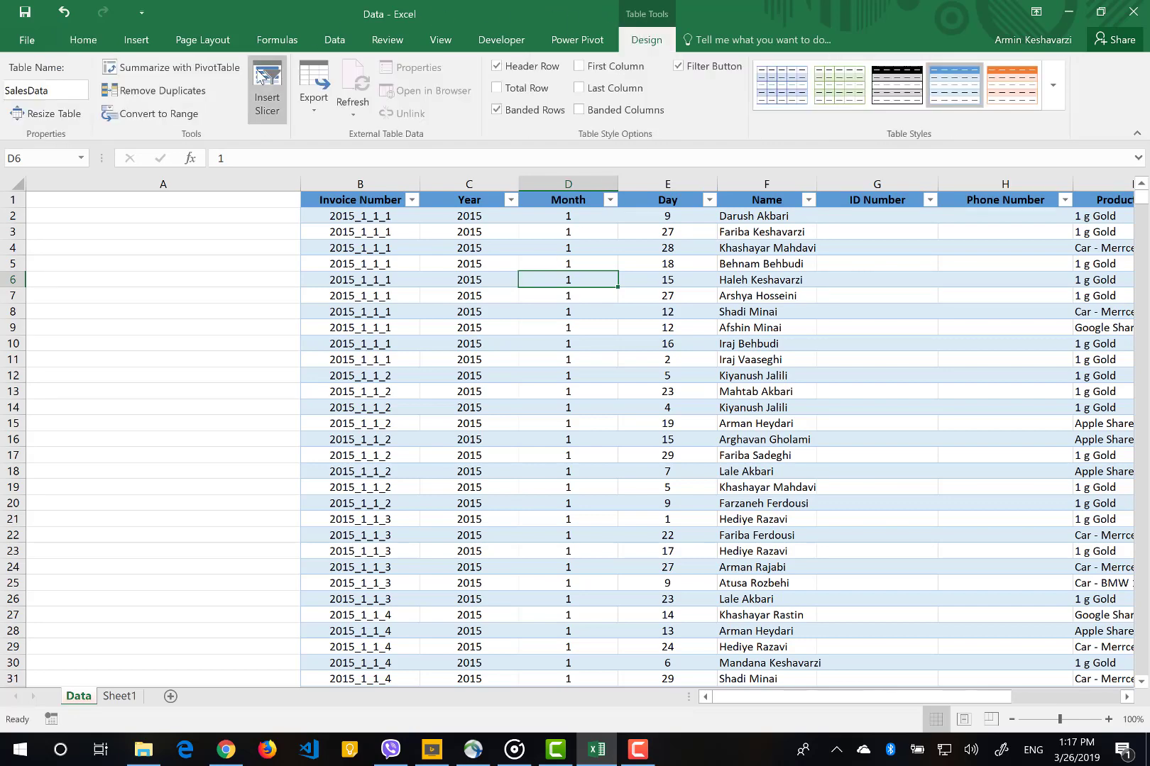
click(269, 71)
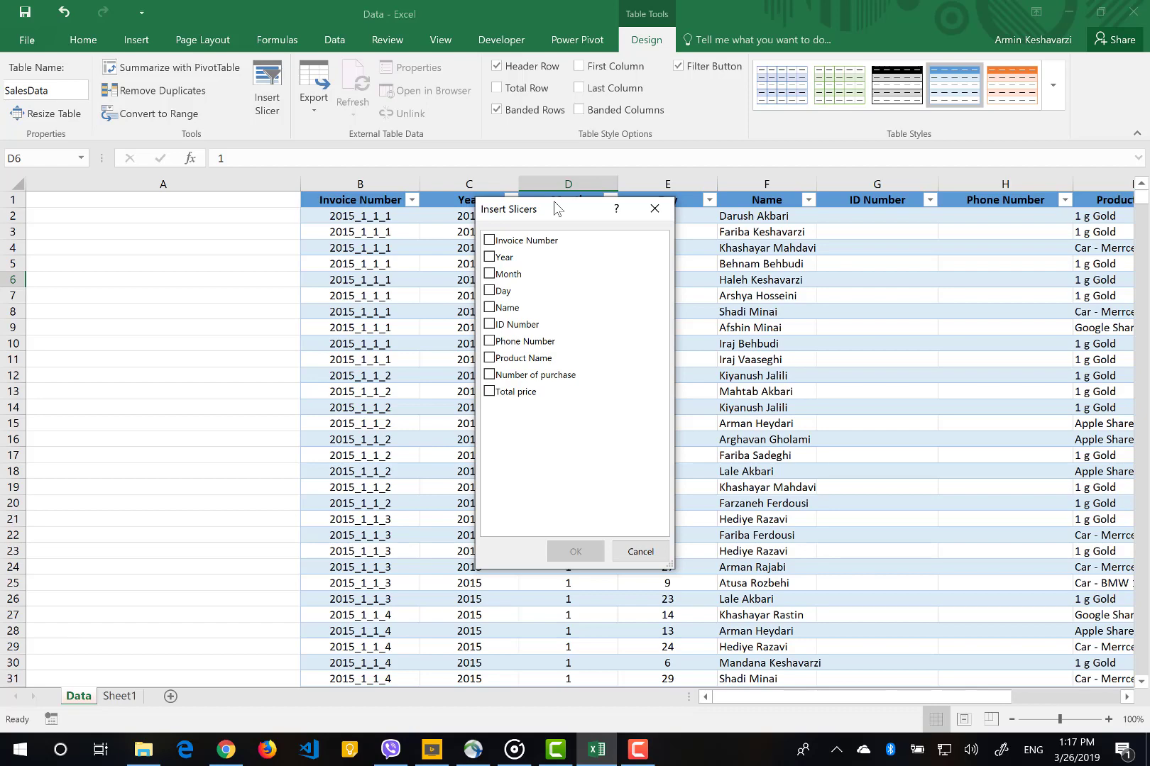
click(489, 259)
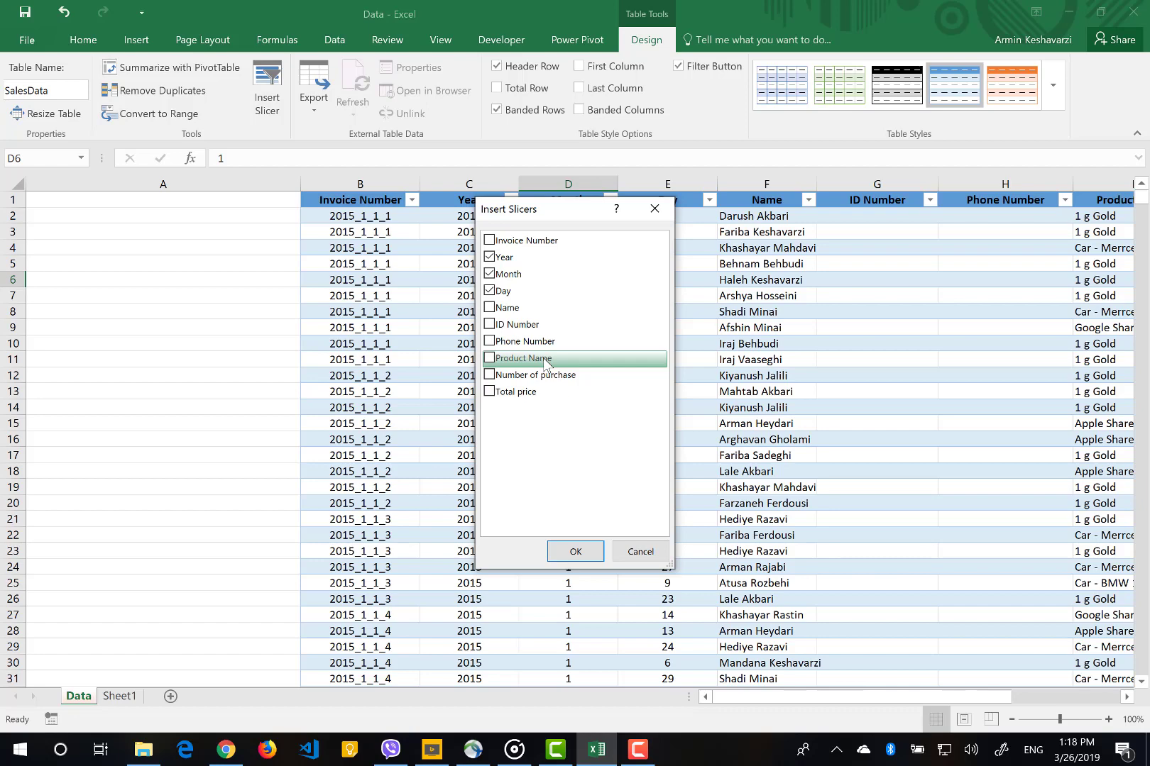
click(498, 361)
click(588, 553)
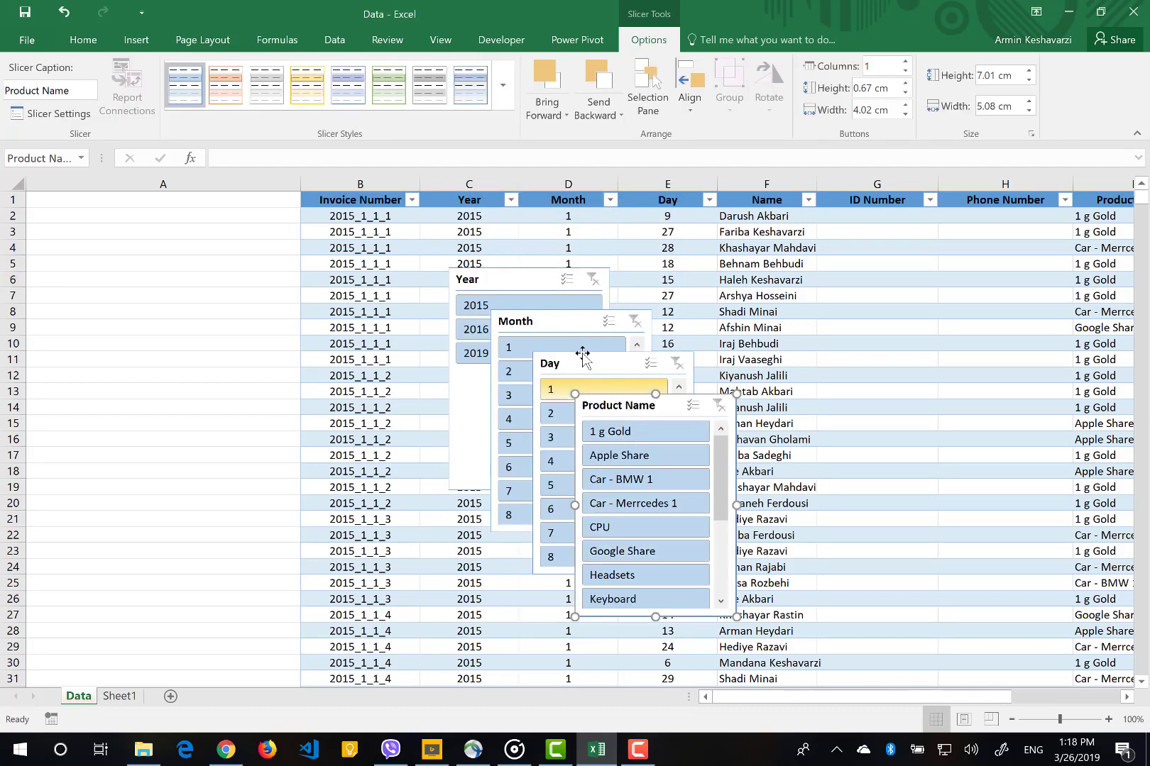
- Move the Year slicer to the start of blank column A and shorten it to fit its three year buttons
click(530, 280)
drag(530, 280, 109, 206)
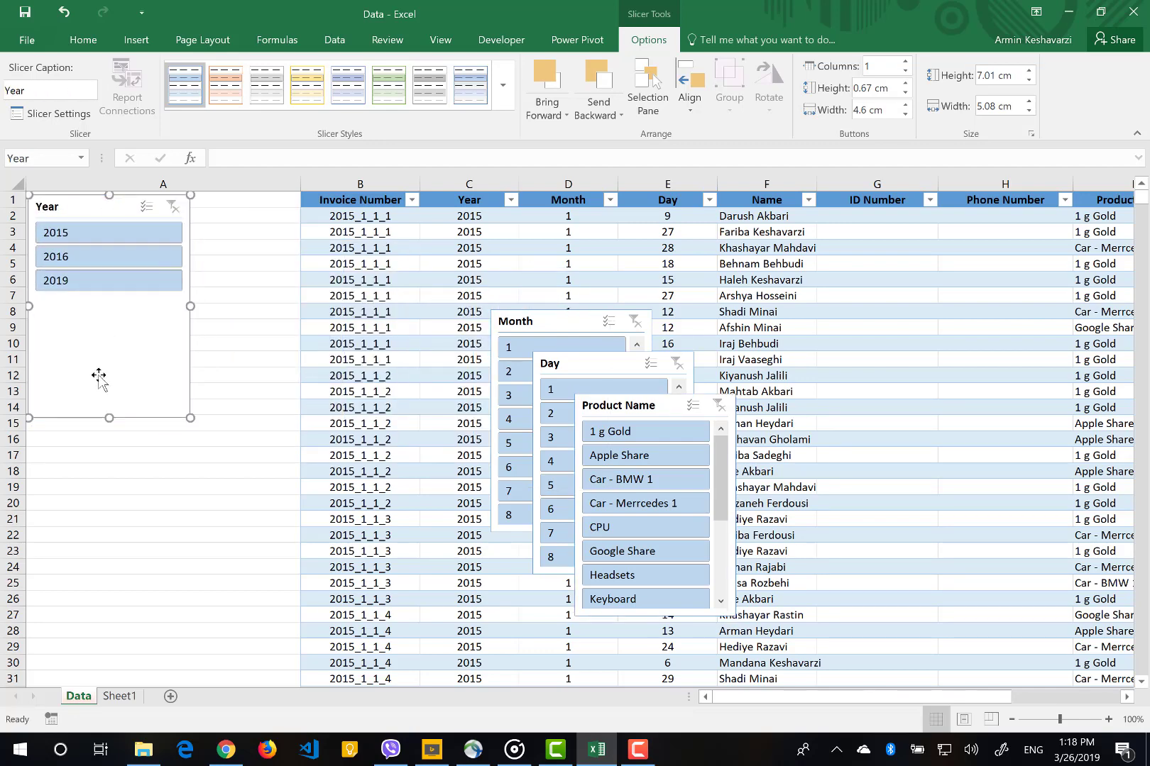
drag(107, 418, 105, 301)
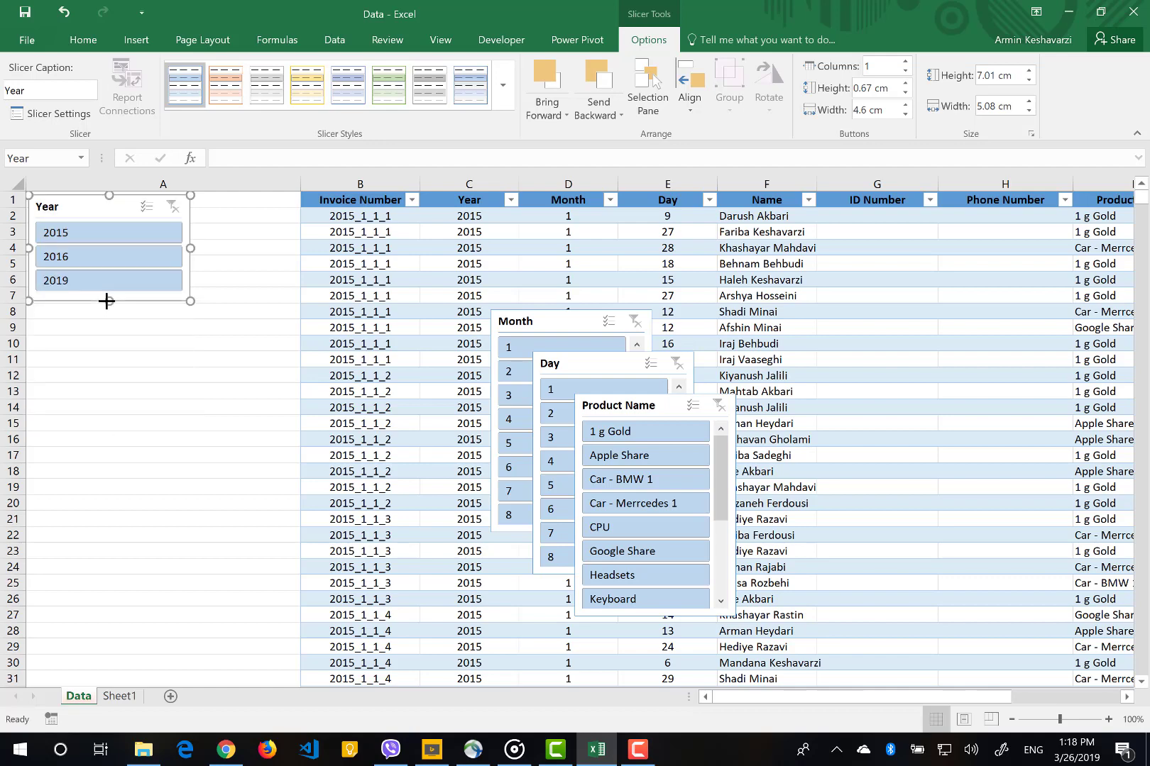
- Place the Month and Day slicers side by side below the Year slicer, about 2.9 cm and 3 cm high, with Month narrowed
click(571, 322)
drag(557, 317, 95, 309)
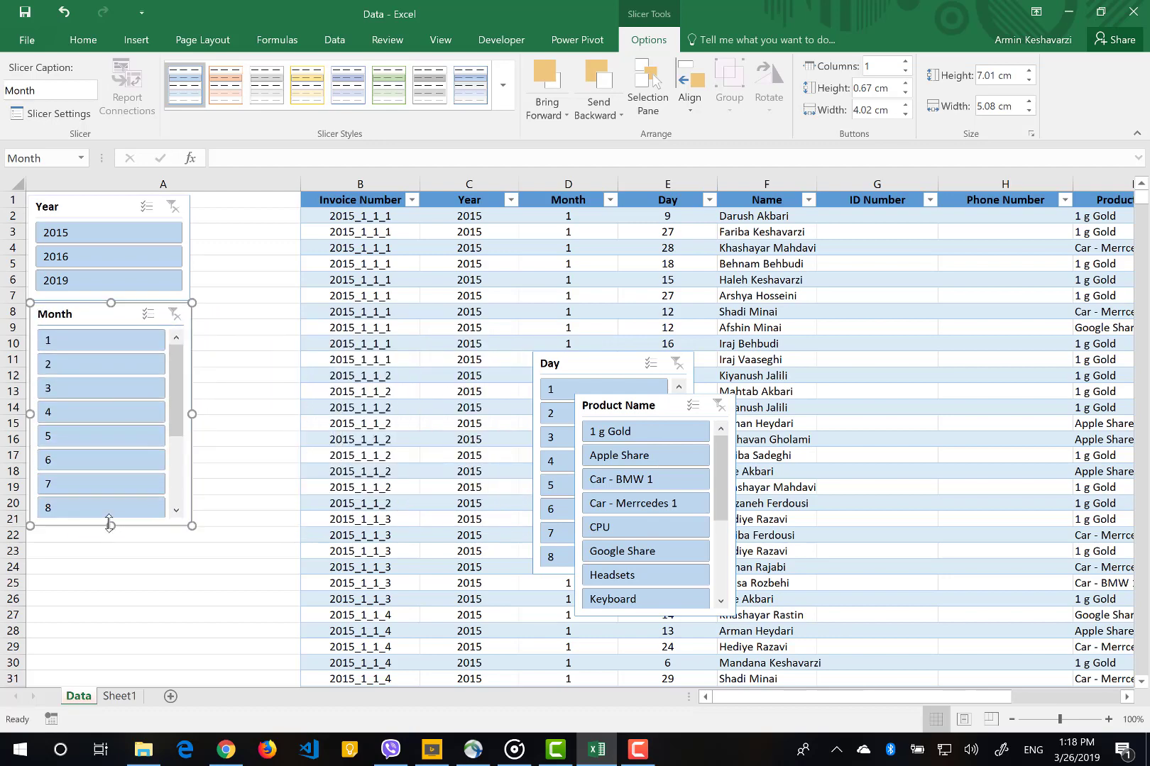
drag(109, 526, 110, 395)
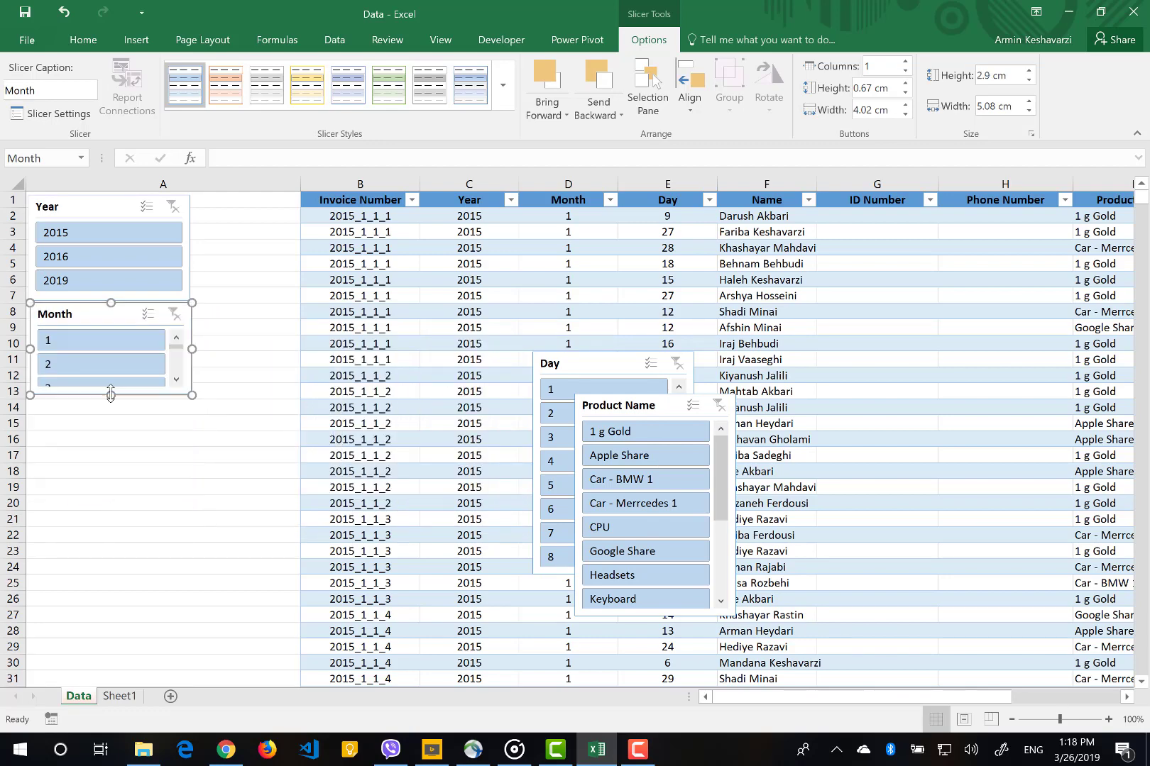
drag(192, 348, 134, 349)
drag(613, 356, 216, 303)
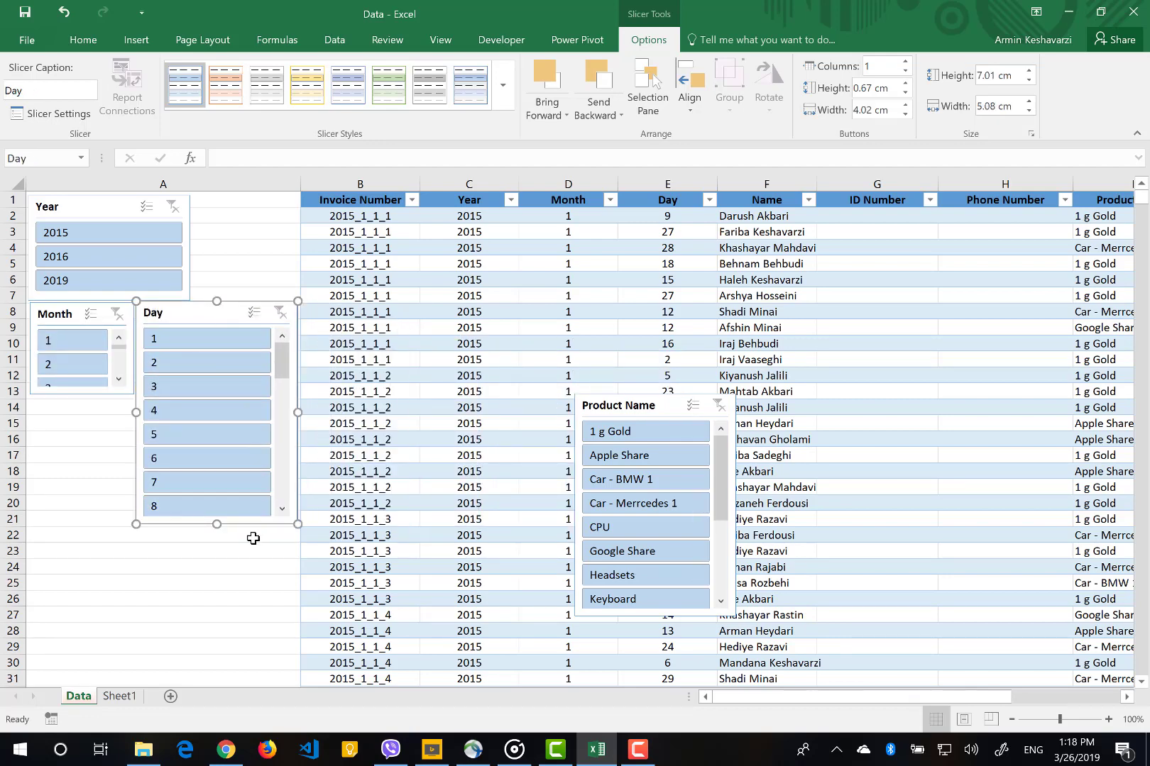
drag(223, 525, 213, 395)
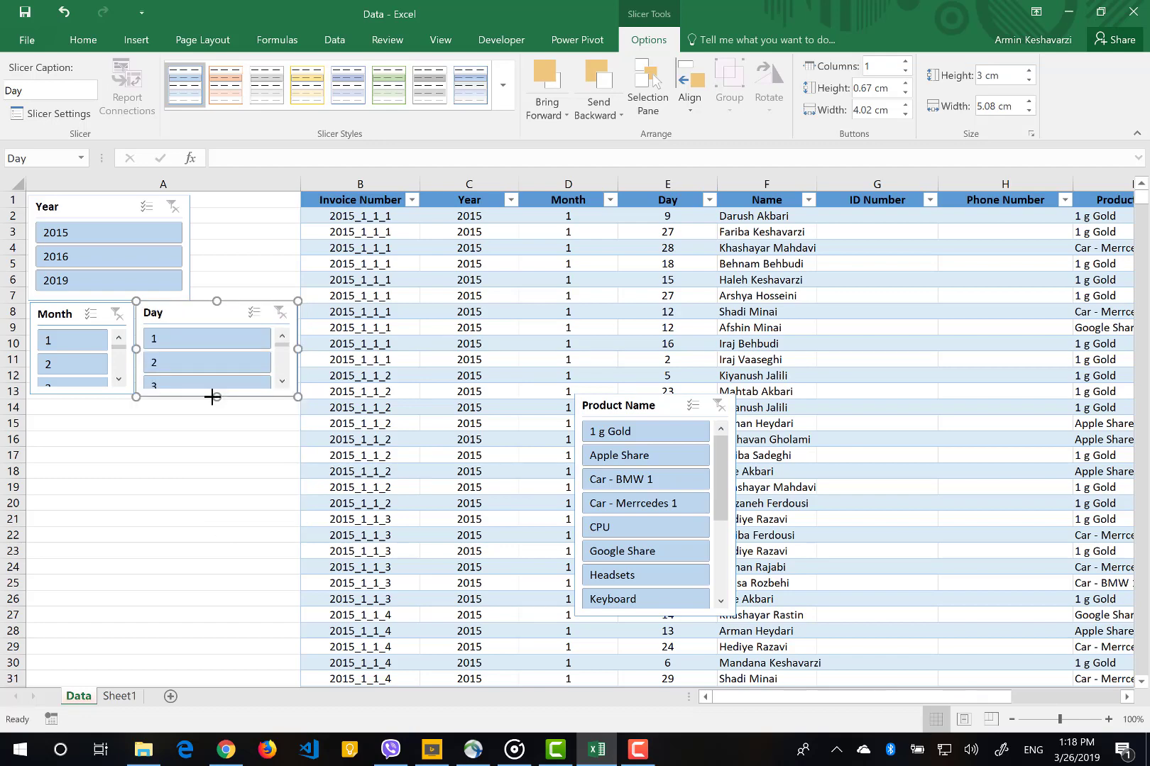
- Place the Product Name slicer below the Month and Day slicers and enlarge it to about 8.65 cm wide and 8.14 cm high
click(614, 402)
drag(471, 419, 54, 406)
drag(187, 512, 301, 506)
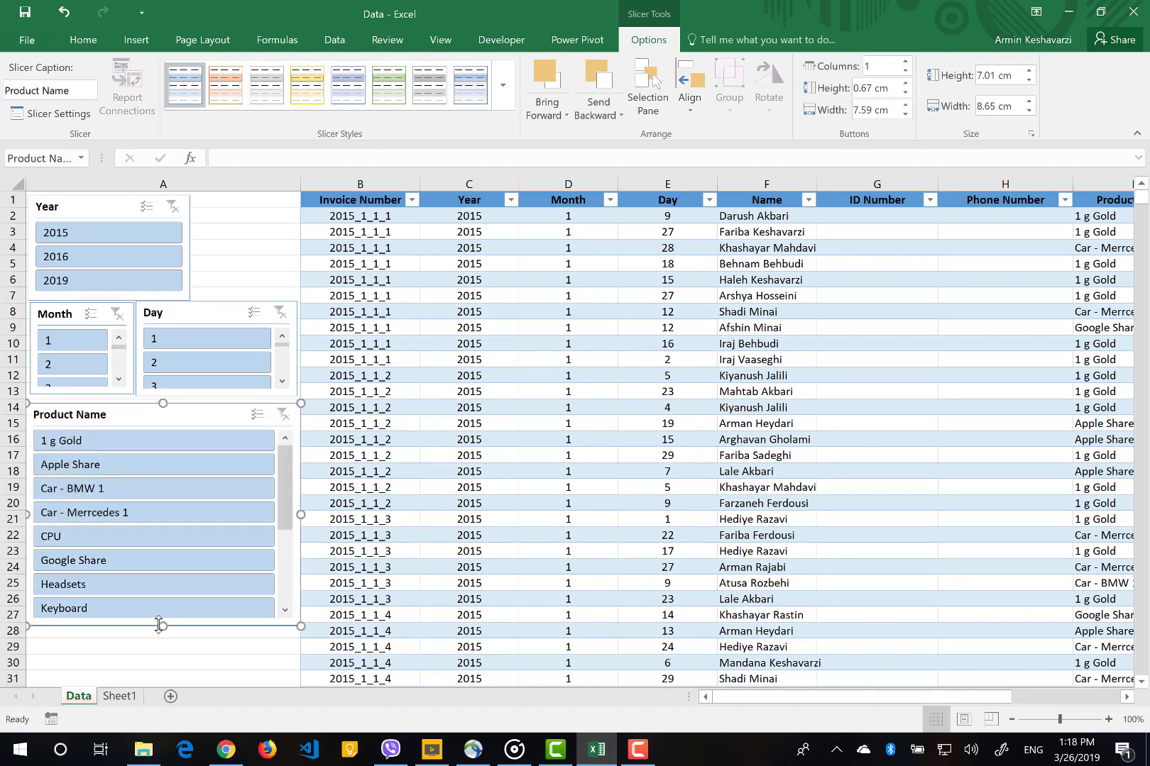
drag(159, 626, 159, 663)
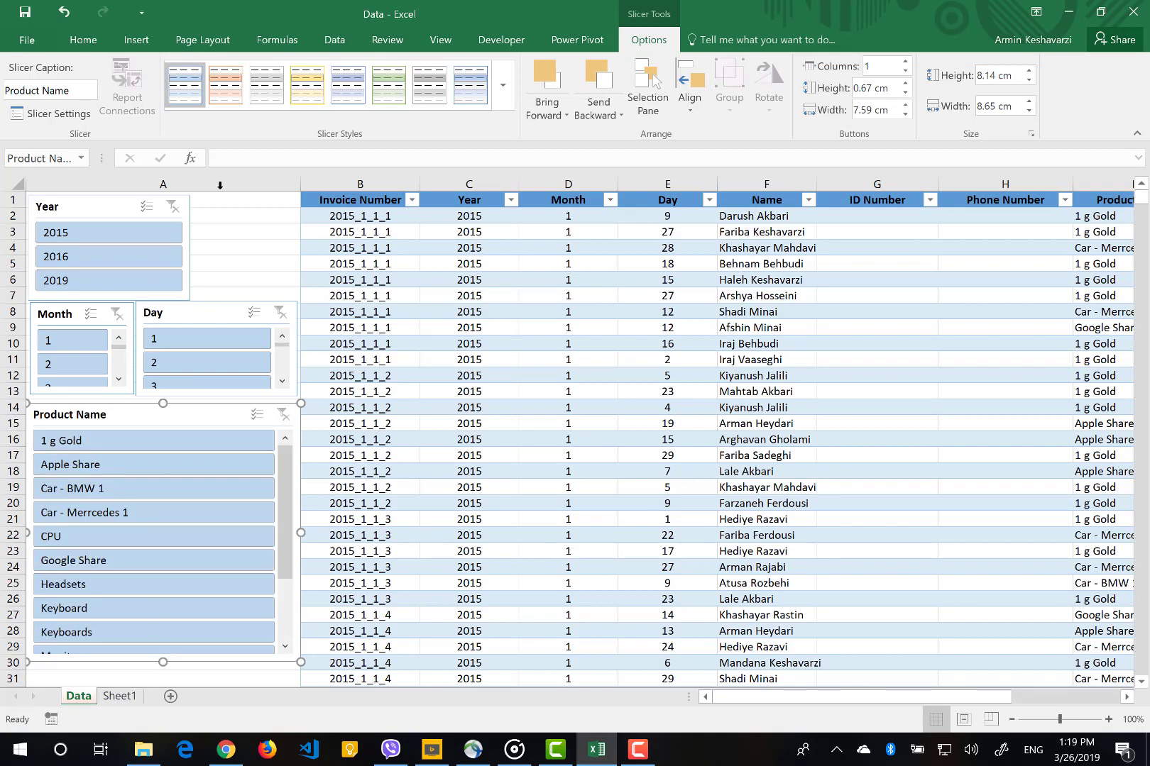
- Turn off the filter buttons in the header row of the SalesData table
click(211, 227)
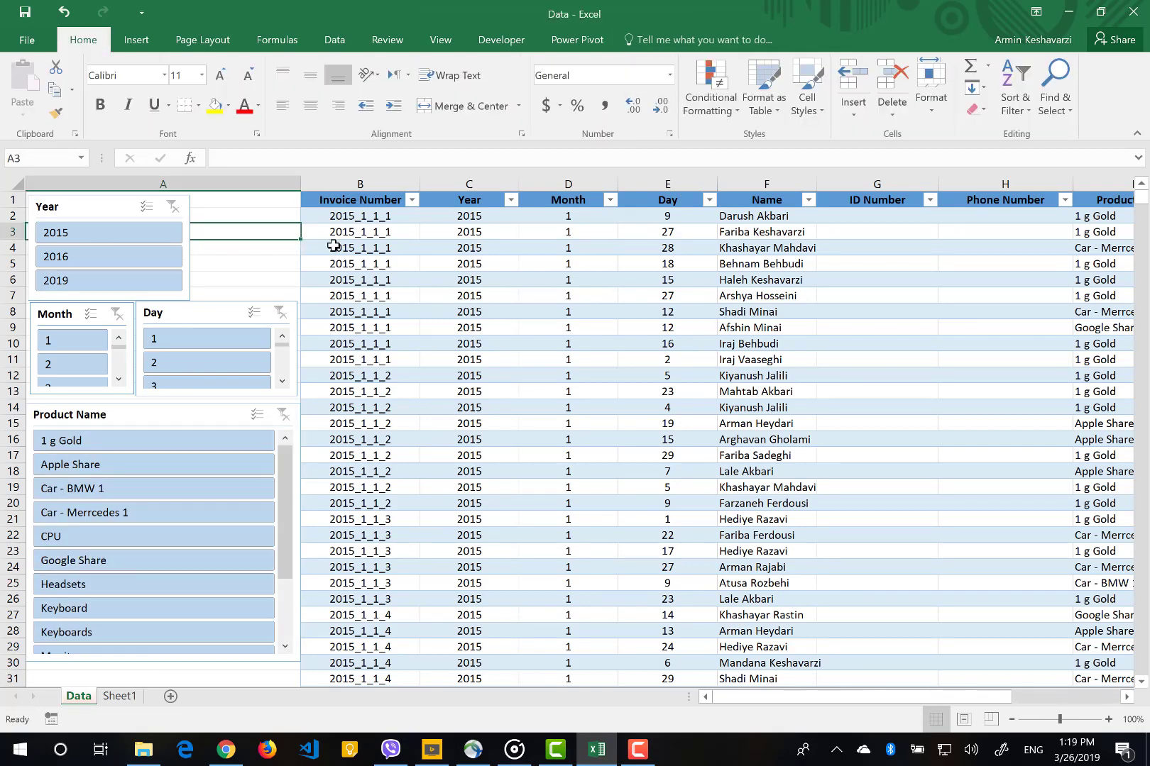
click(479, 205)
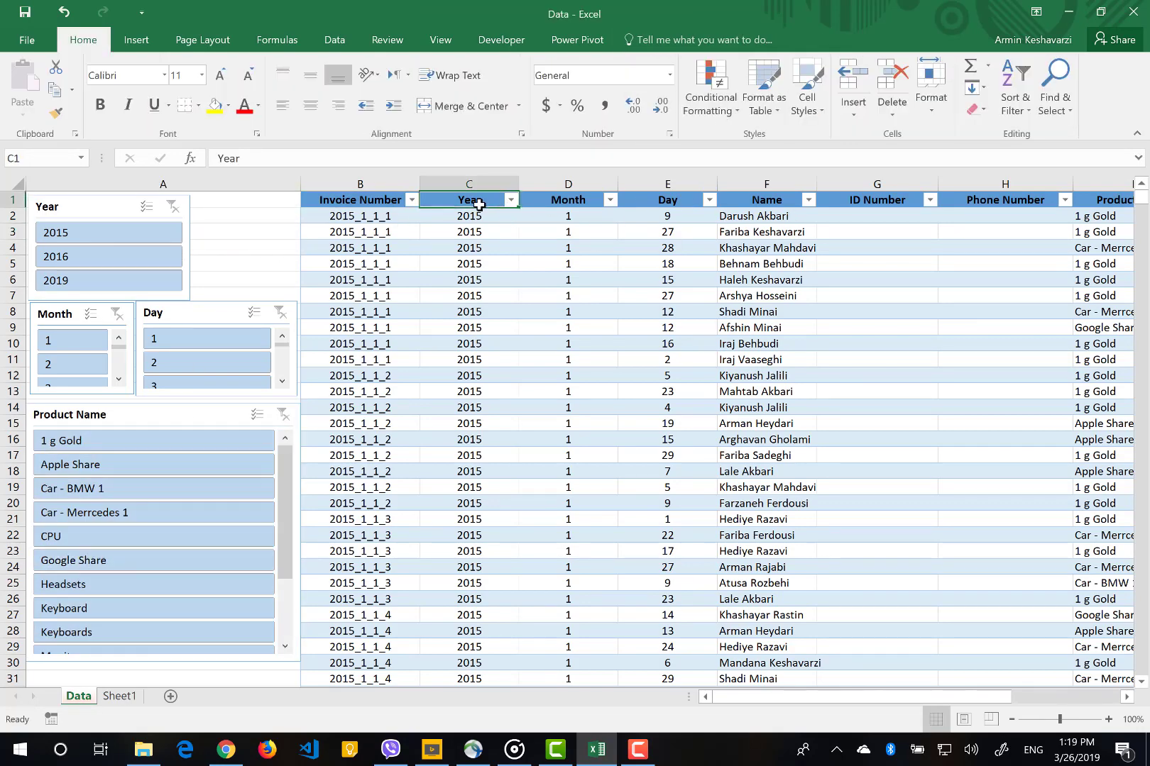
click(644, 40)
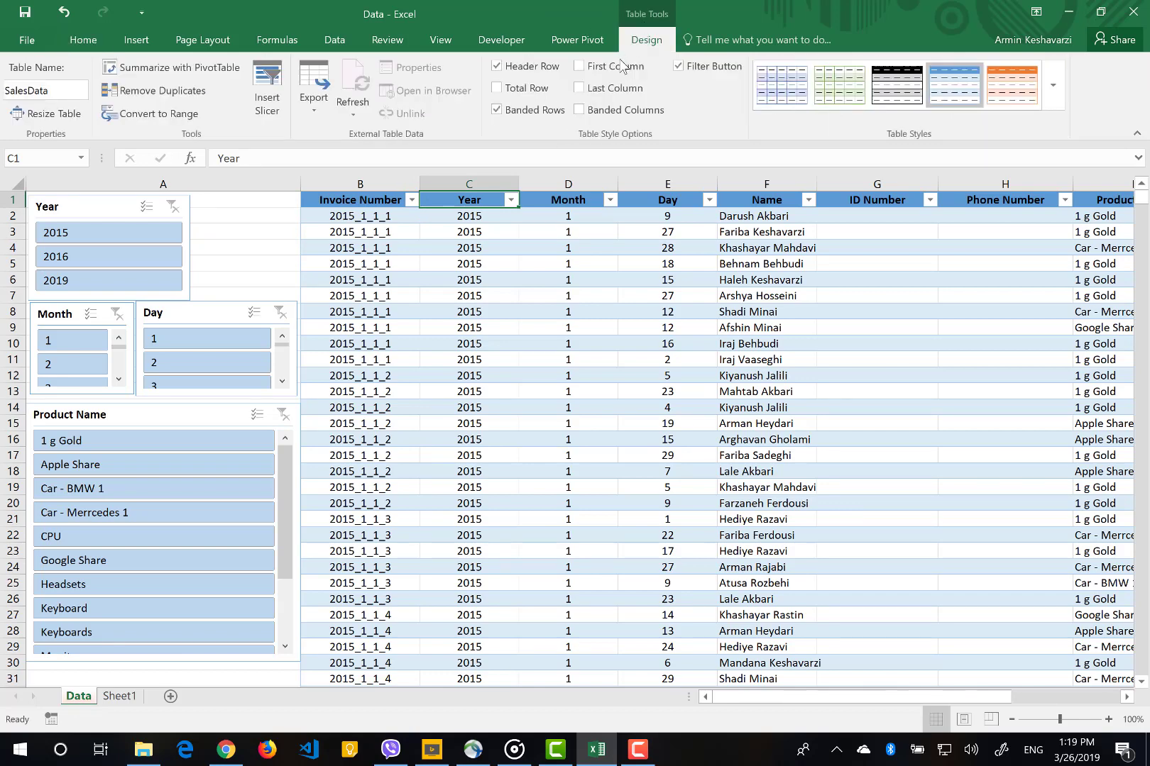
click(679, 65)
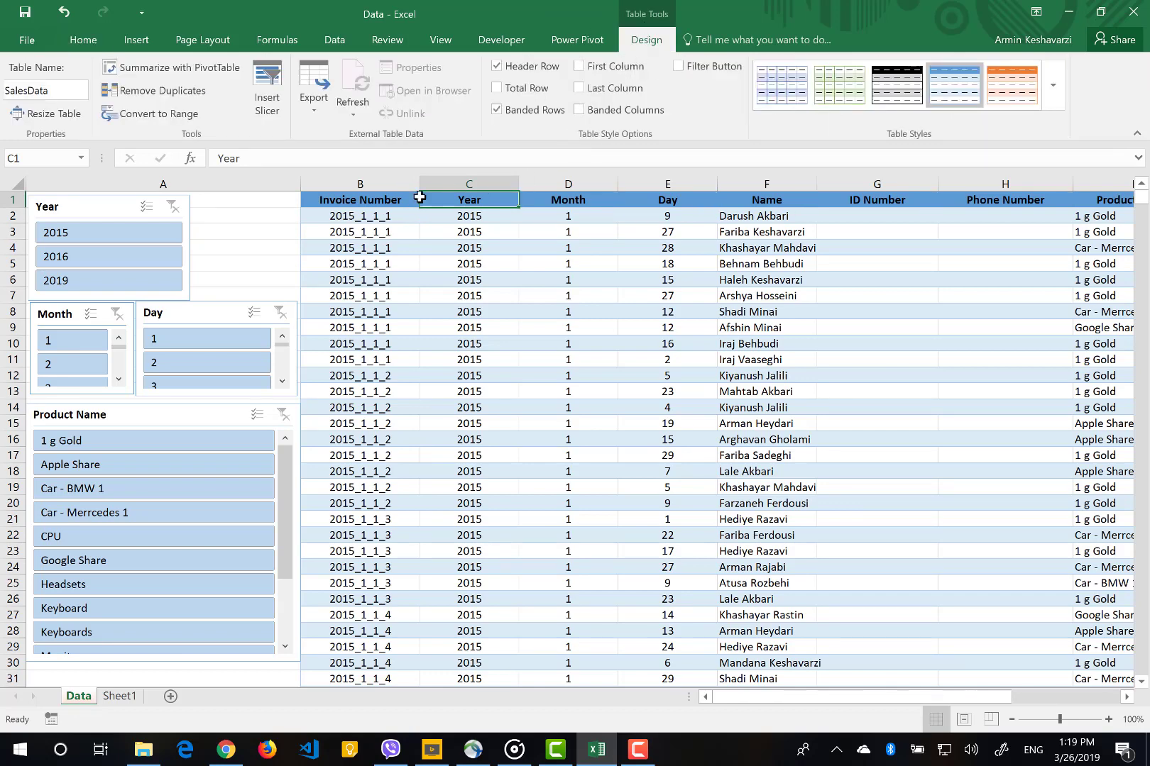
click(232, 232)
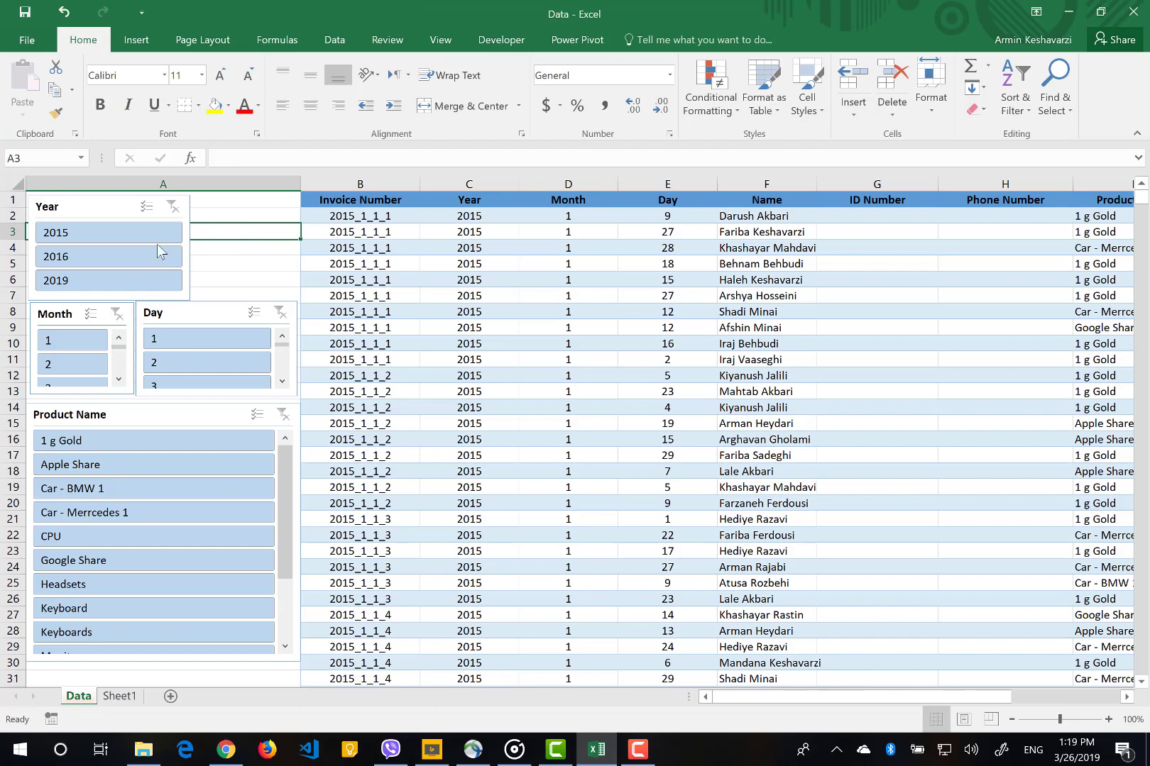
- Filter the table with the slicers to year 2015, month 1 and day 1, and review the remaining rows
click(79, 239)
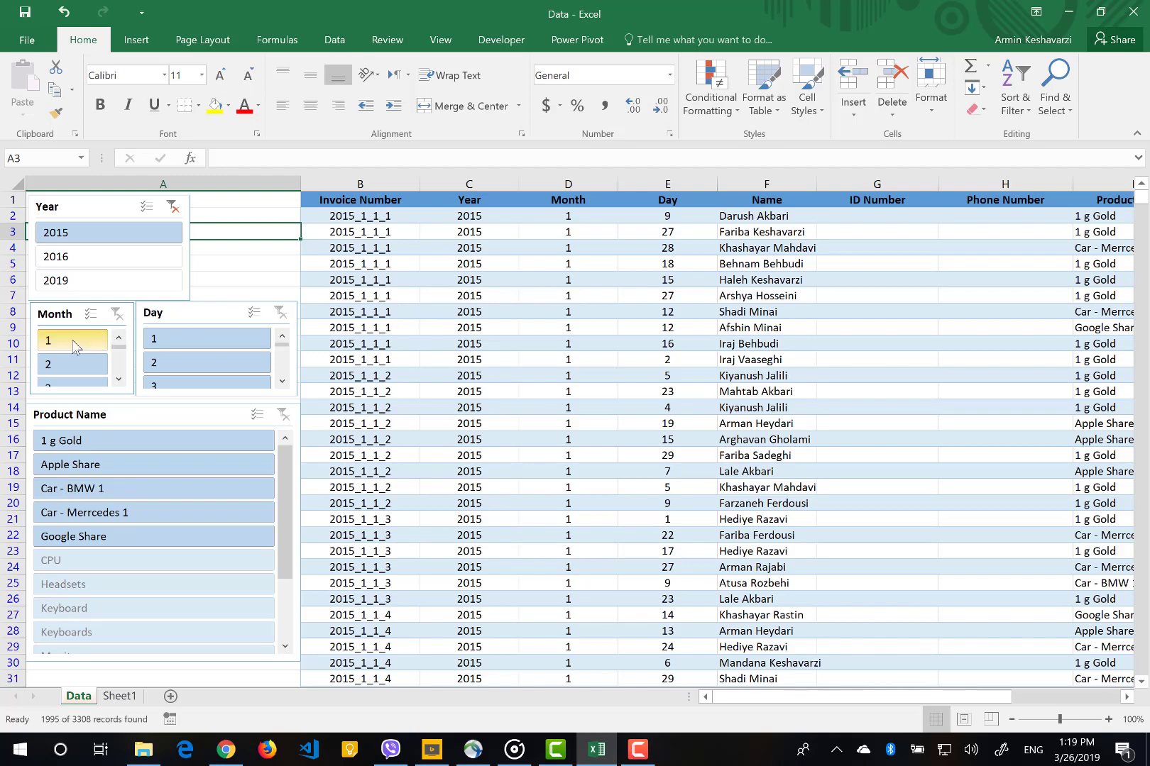
click(73, 344)
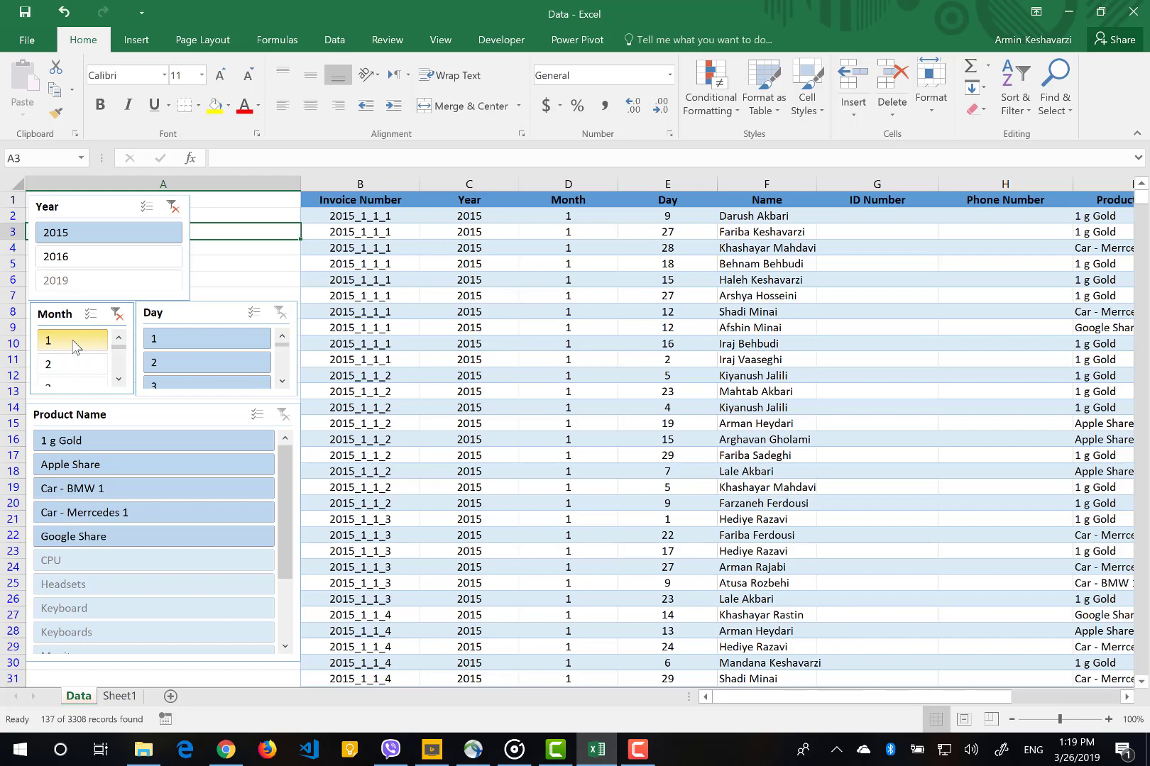
click(203, 347)
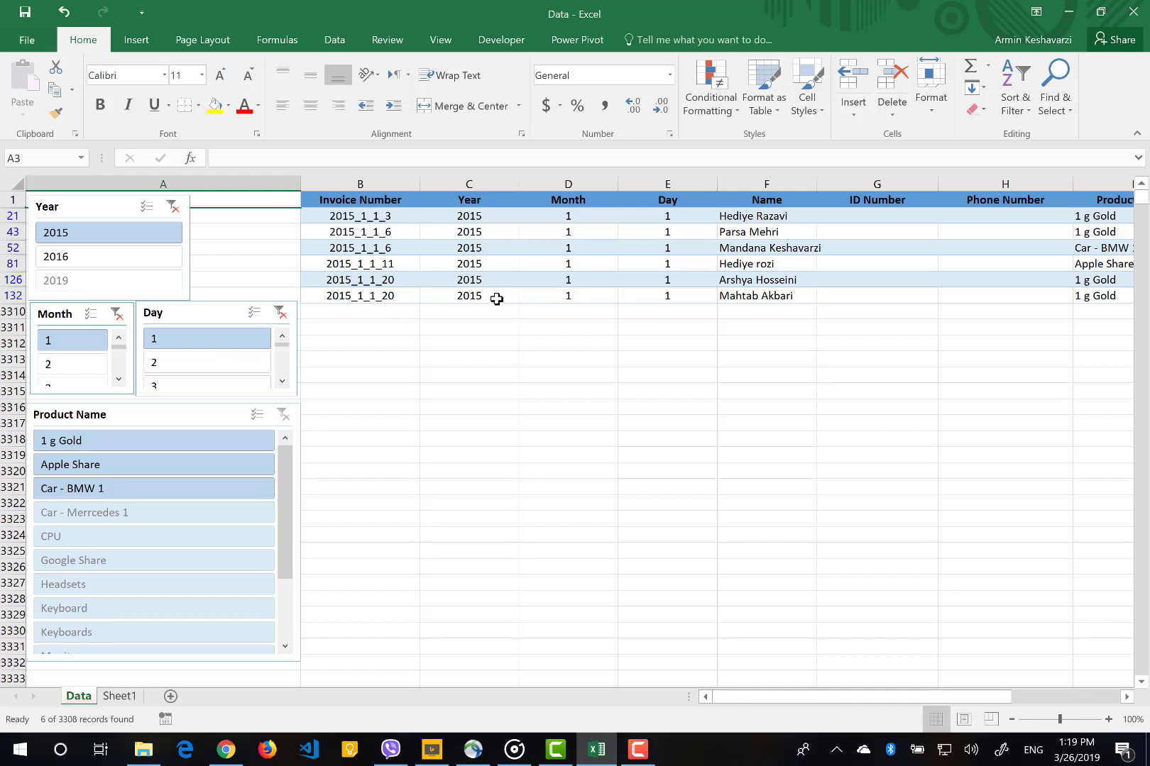
click(528, 284)
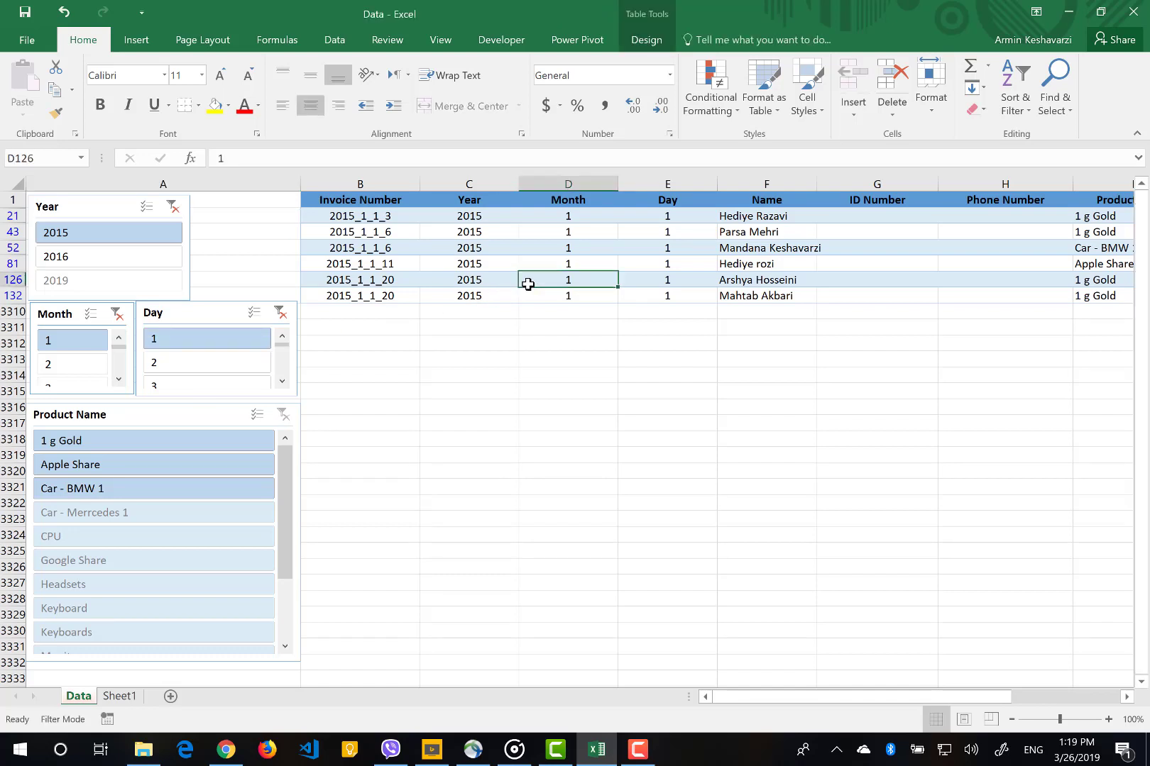
scroll(528, 284, right, 5)
scroll(528, 284, left, 5)
- Add day 2 to the Day slicer selection and clear the Day slicer's filter
ctrl+click(219, 366)
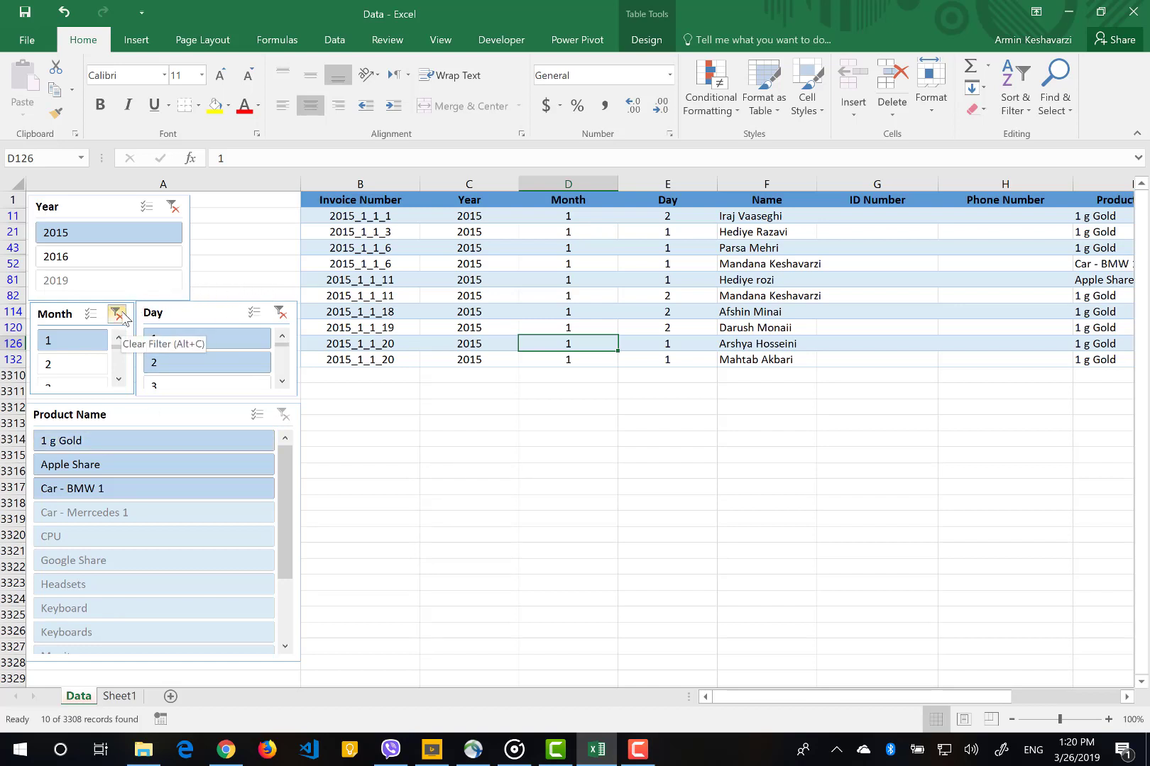
click(279, 313)
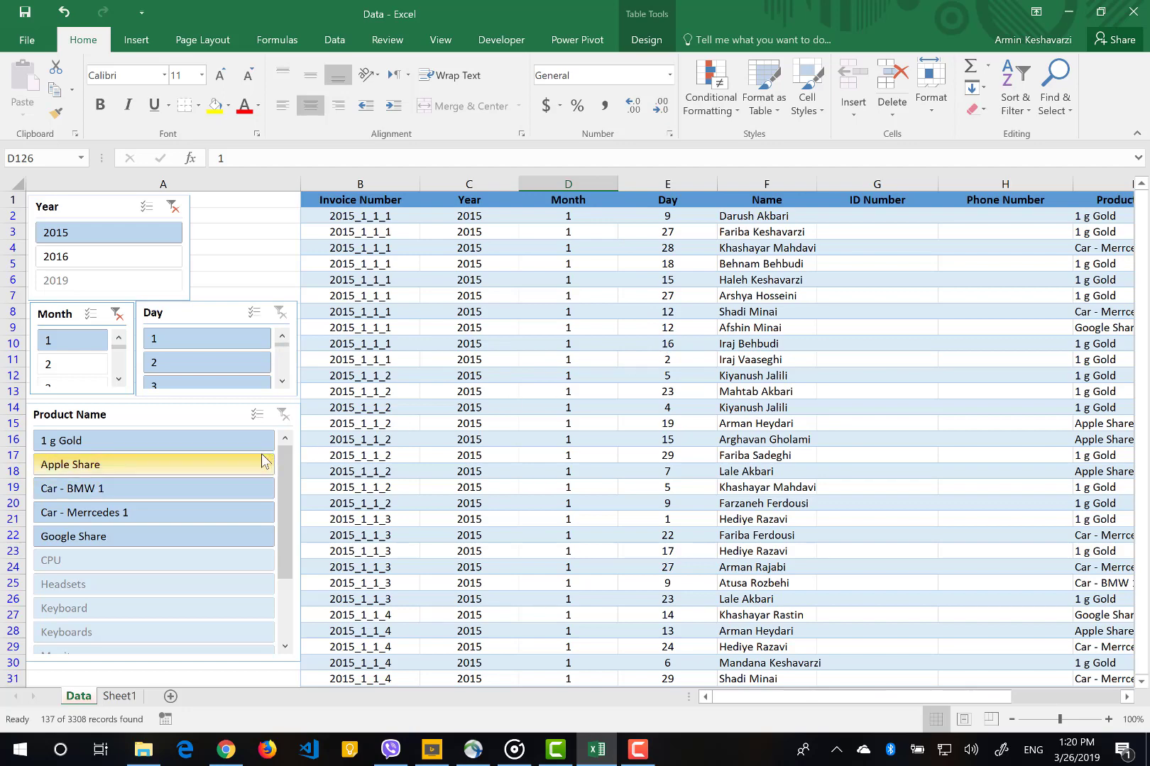
- Filter the table to Apple Share with the Product Name slicer and review the matching rows
click(156, 466)
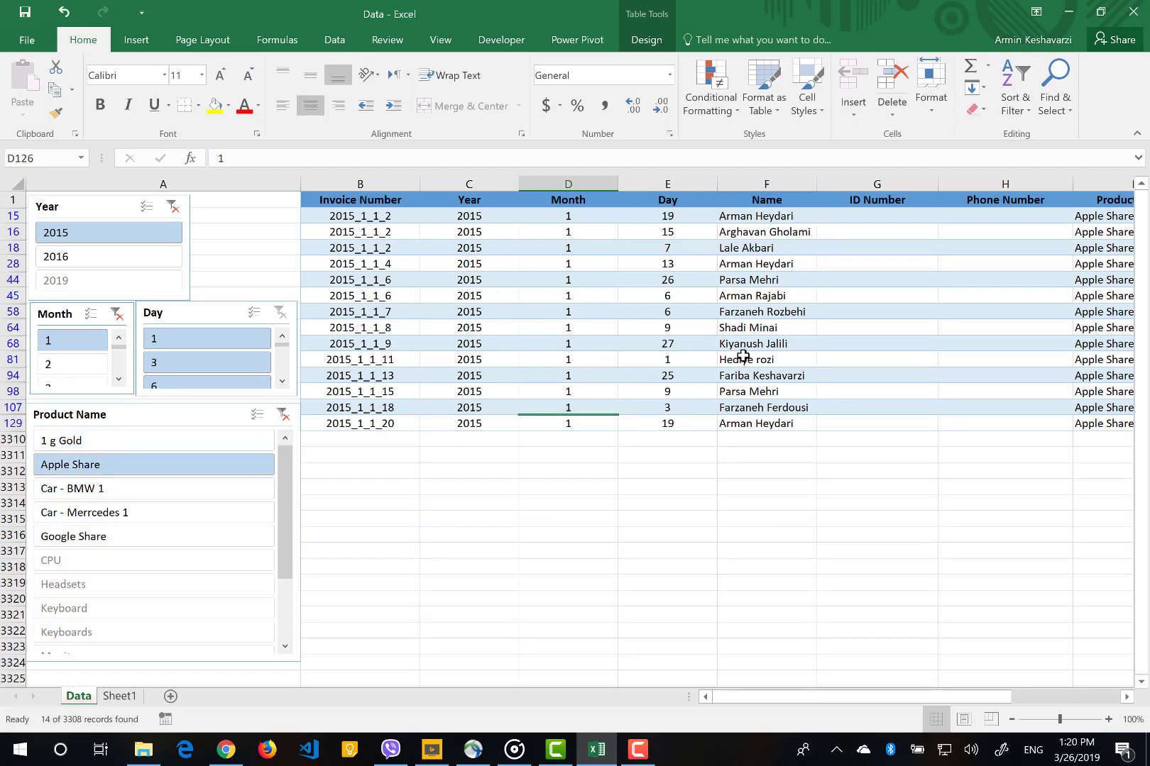
scroll(741, 355, right, 3)
scroll(743, 356, left, 4)
scroll(743, 355, right, 1)
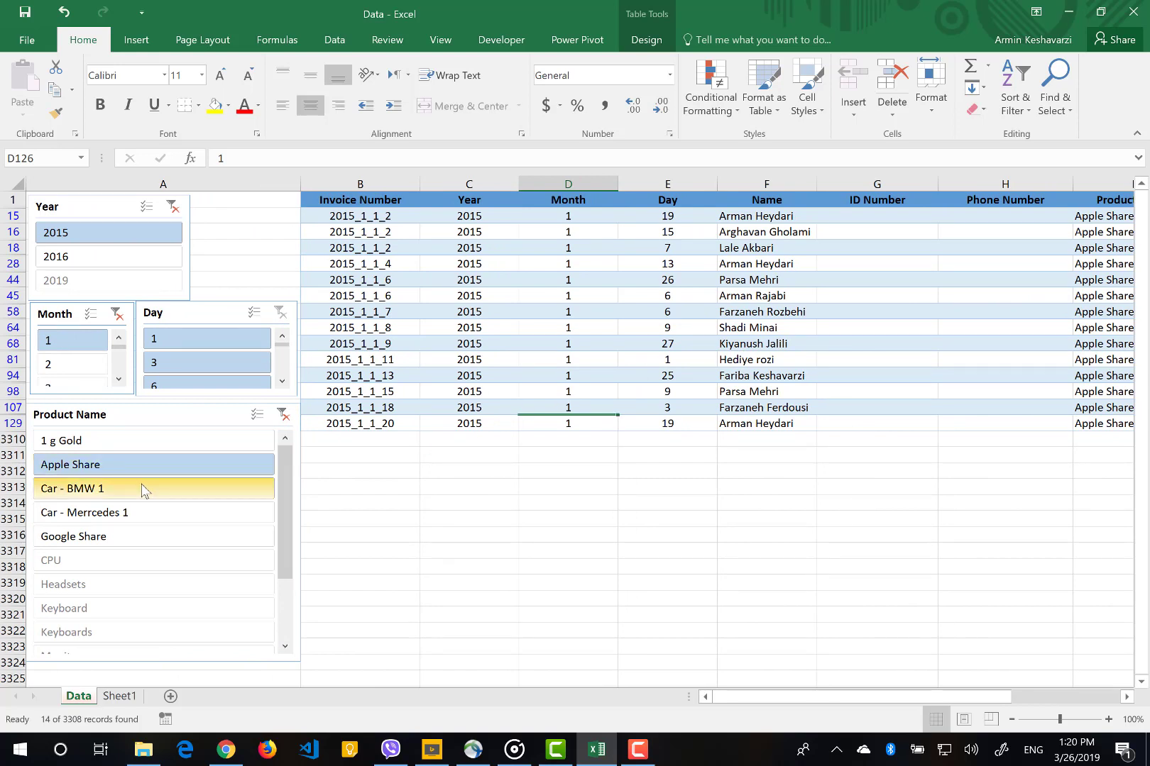
- Add Car - BMW 1 to the Product Name slicer selection and review the matching rows across all table columns
ctrl+click(144, 491)
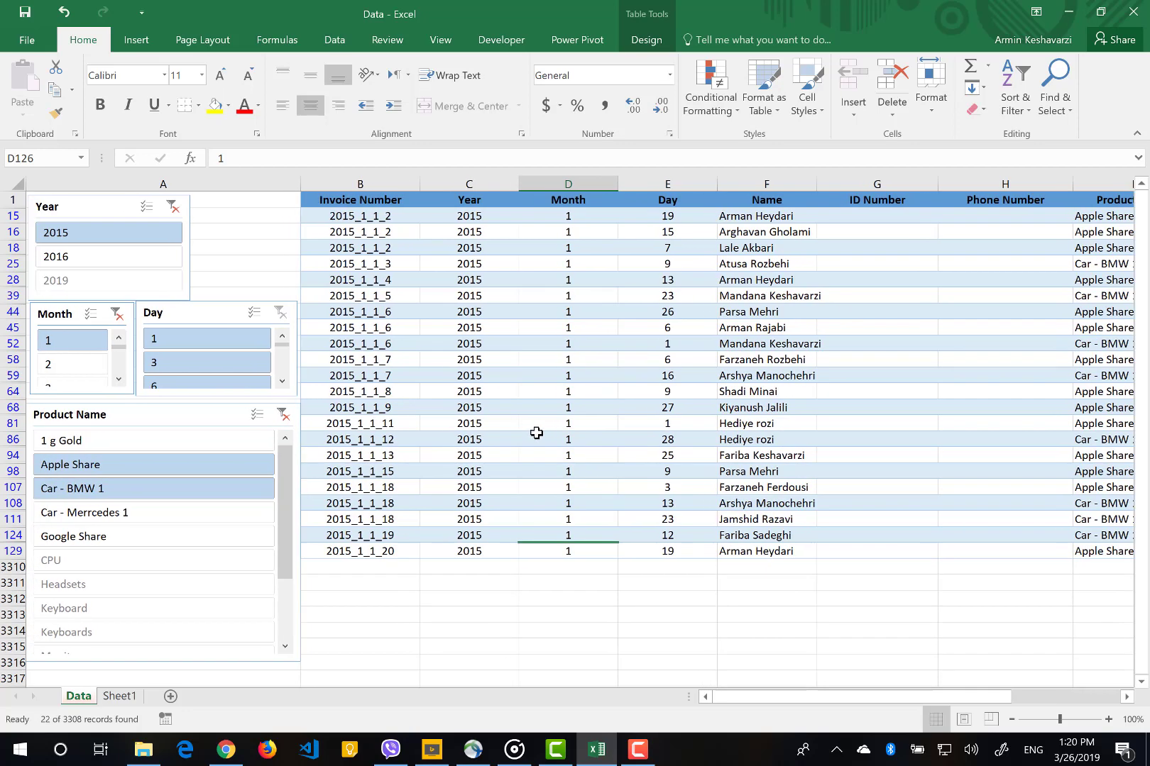
click(536, 434)
scroll(815, 462, right, 5)
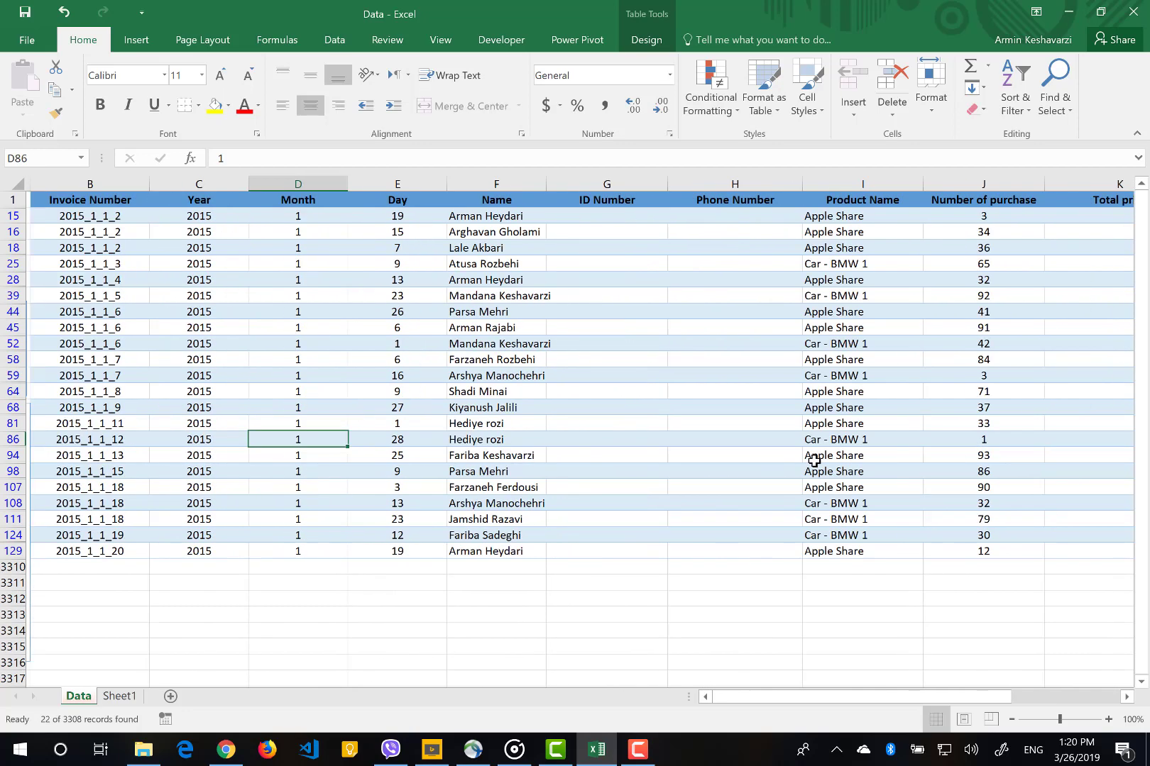
scroll(814, 462, left, 2)
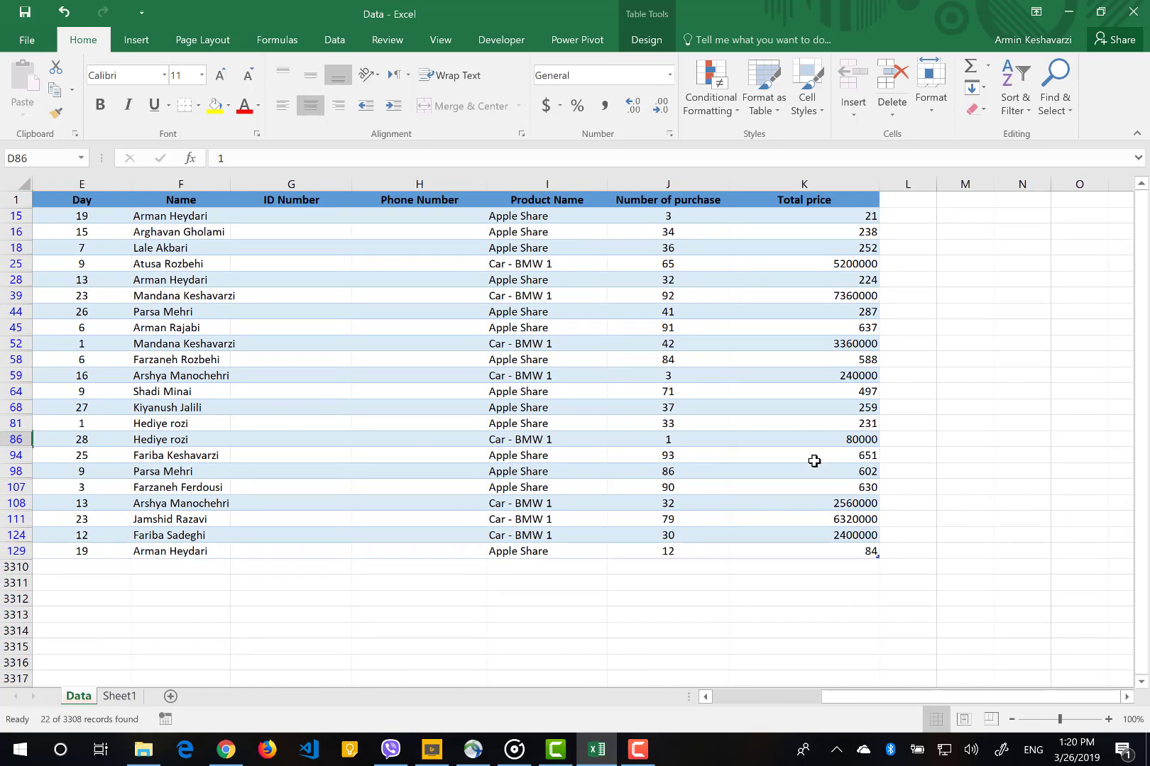
scroll(570, 416, left, 4)
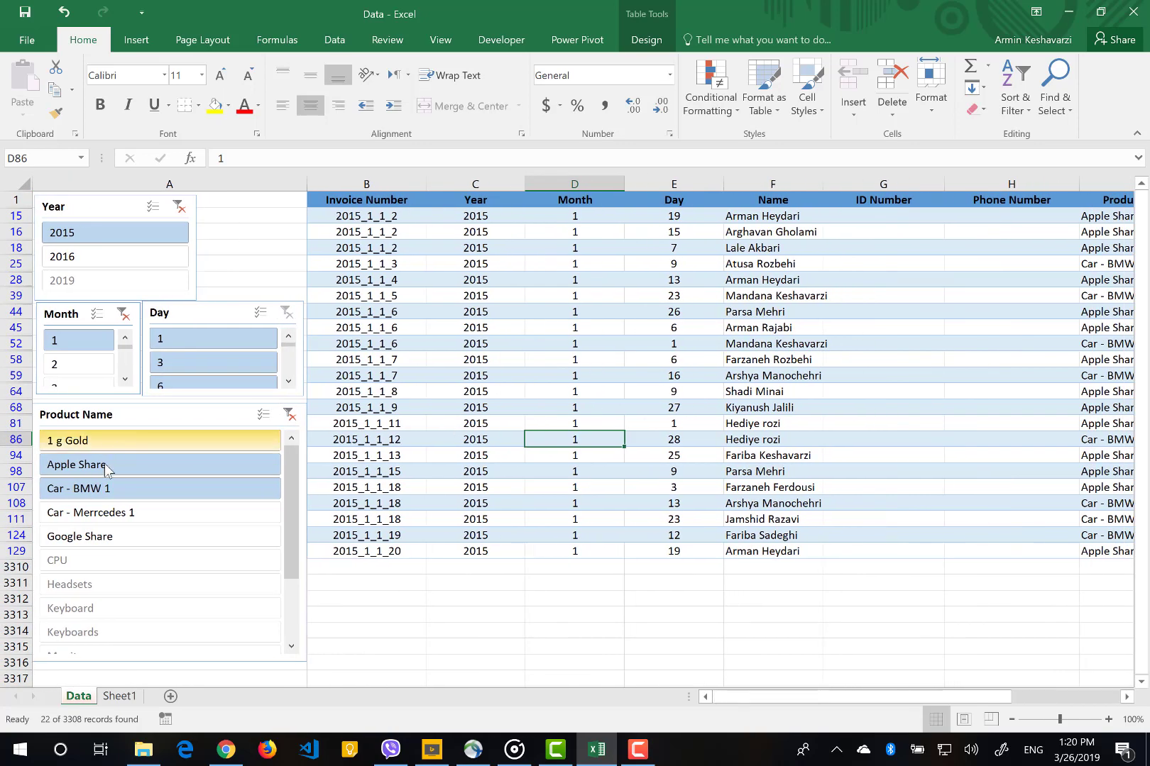
- Clear the Product Name slicer's filter and look through the slicer's full product list, including the items without data
click(288, 415)
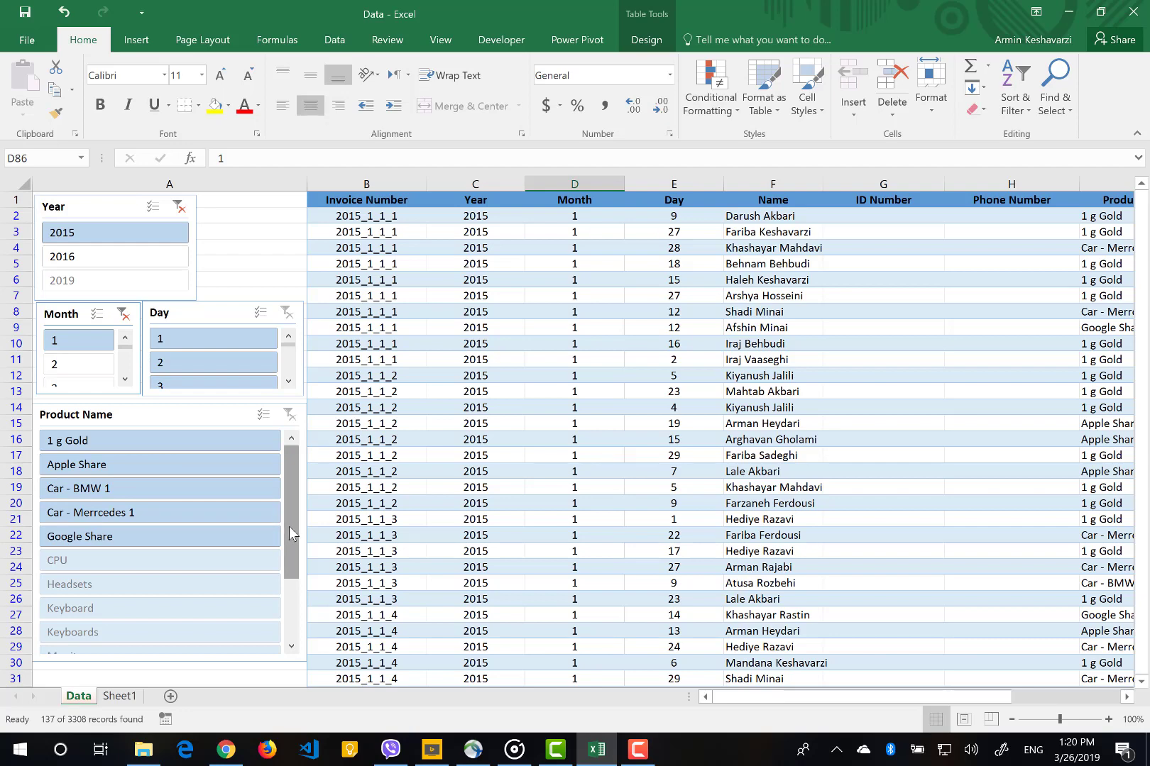
drag(301, 540, 290, 608)
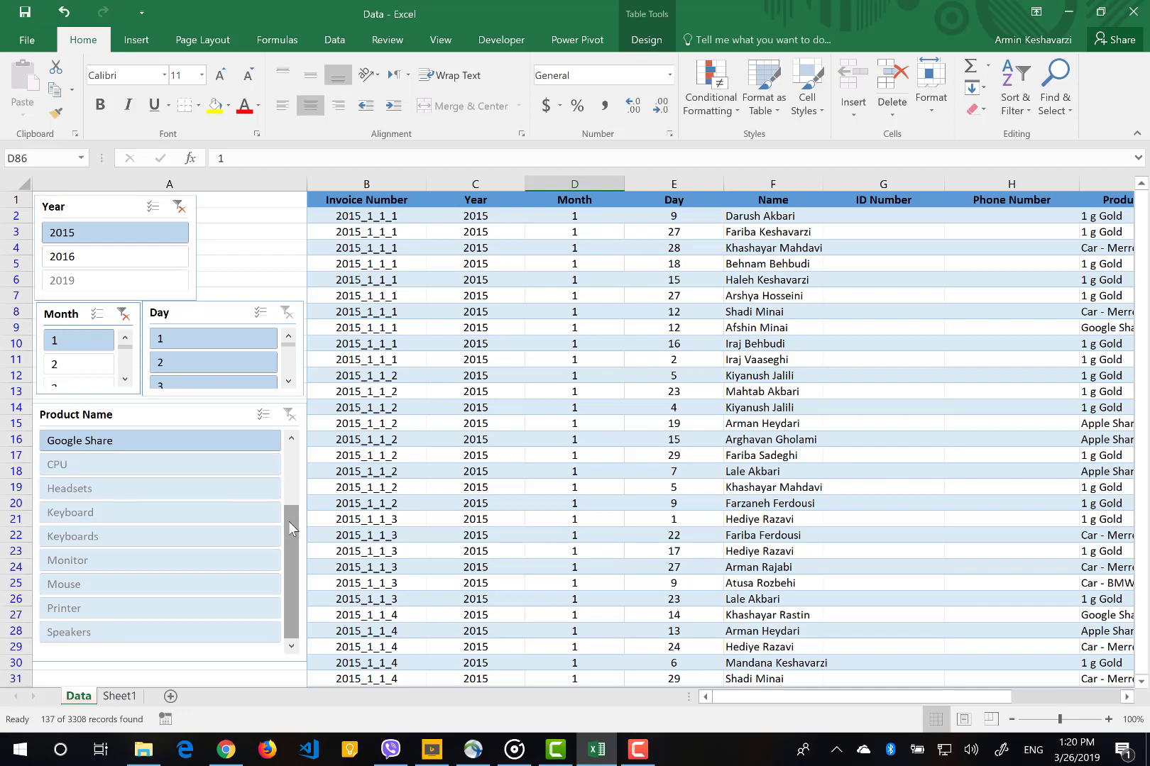
drag(290, 529, 297, 508)
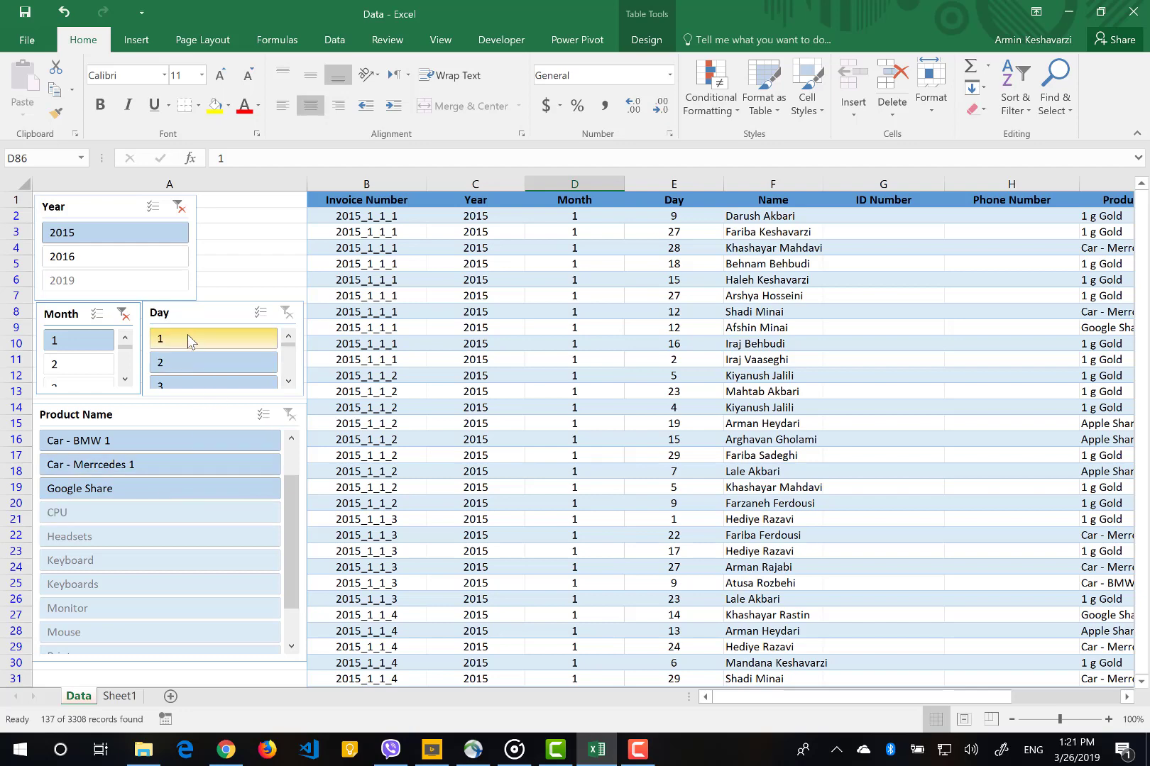
- Filter the table to CPU with the Product Name slicer, clear that filter and return to the start of the product list
click(146, 523)
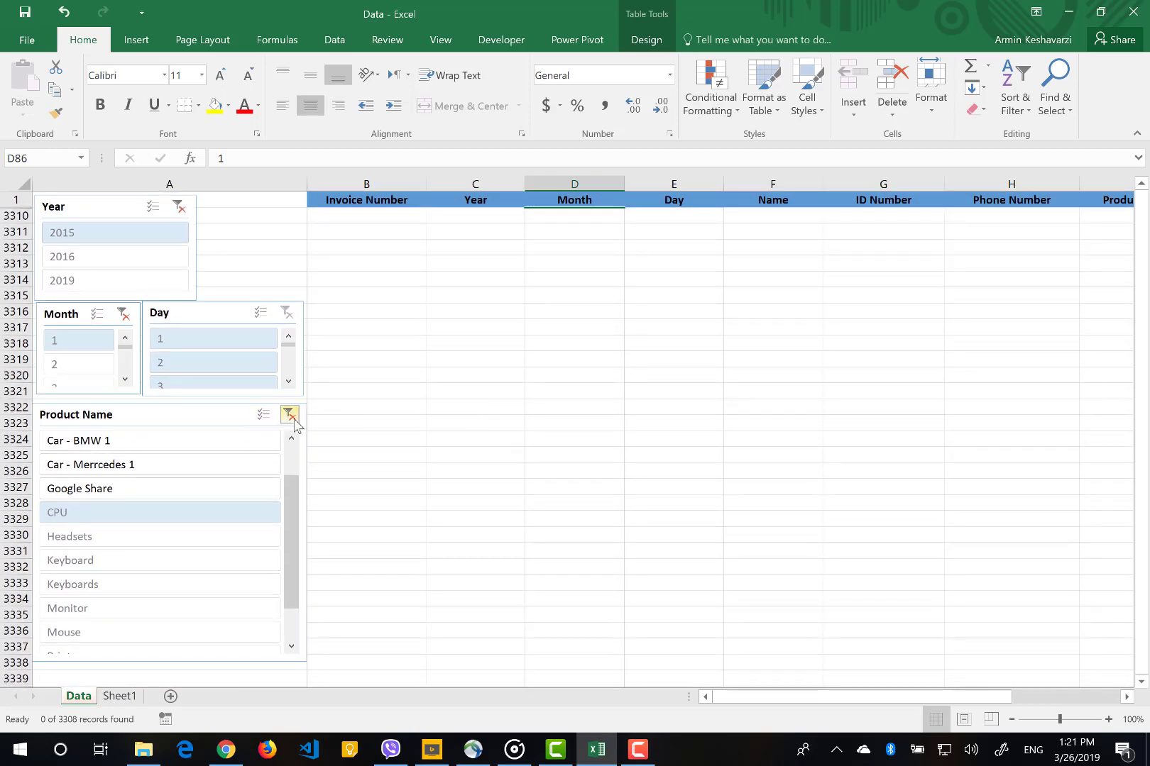
click(290, 414)
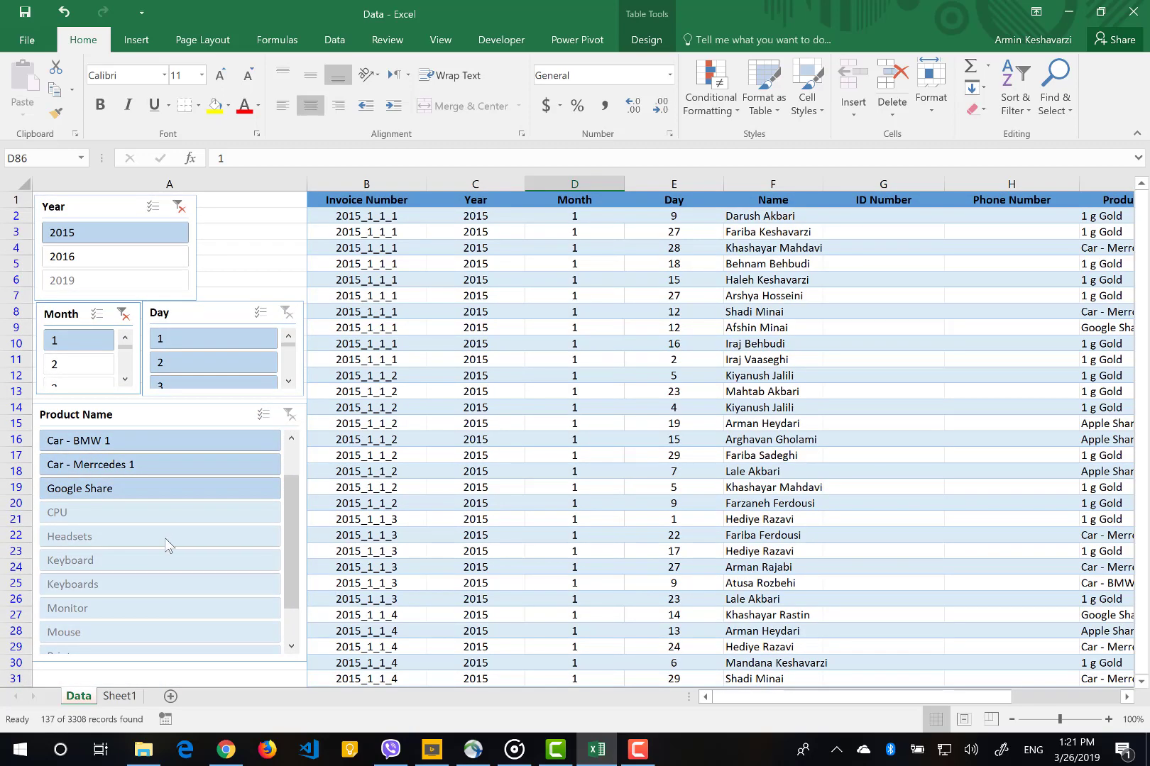
drag(295, 517, 293, 474)
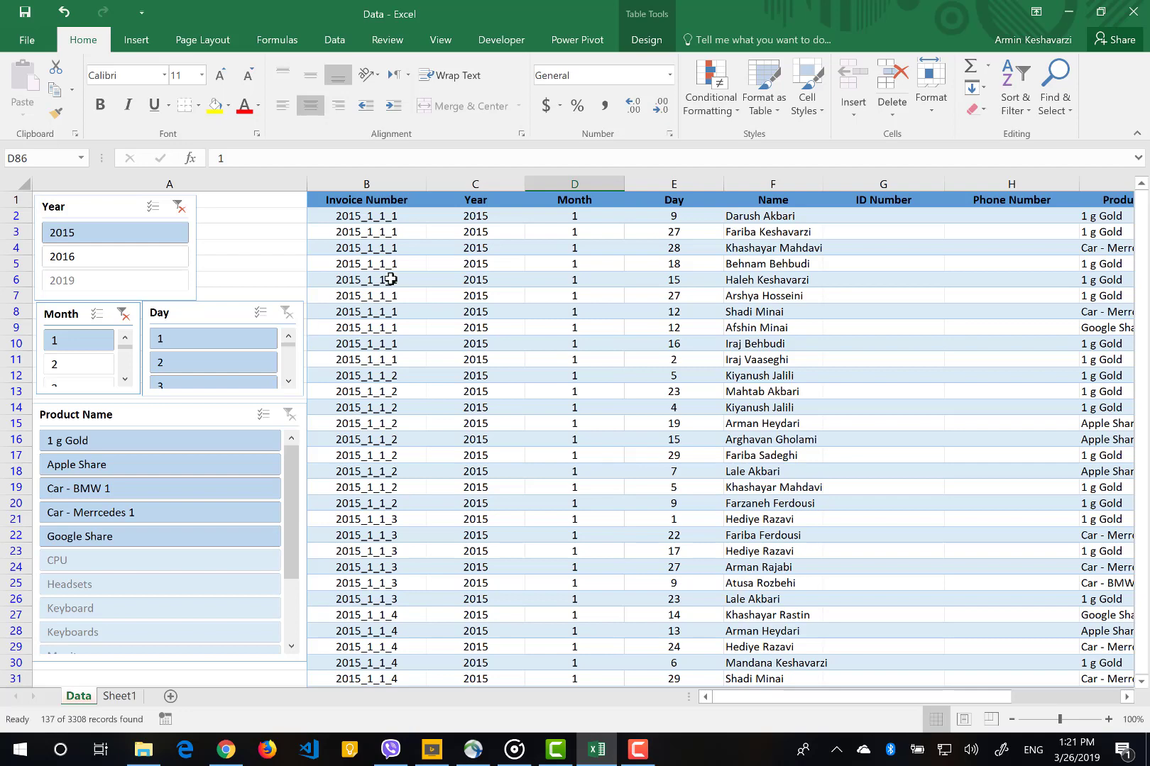
click(573, 196)
click(495, 202)
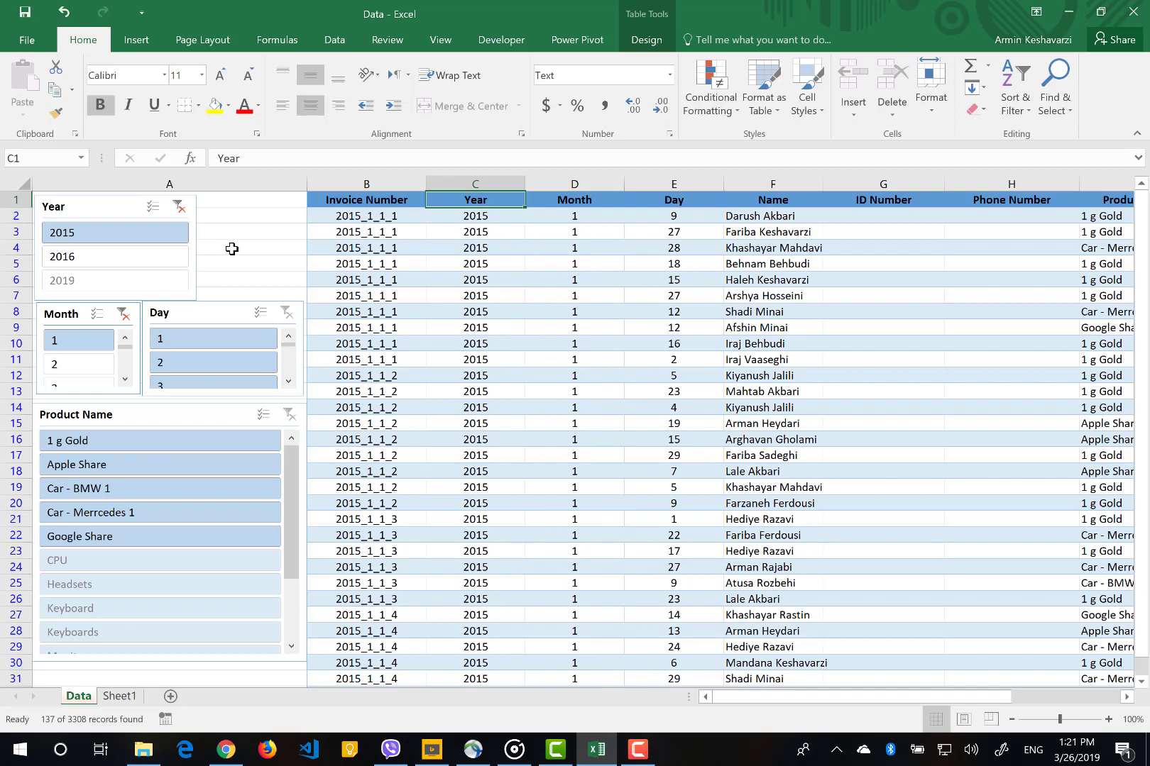
- Try the light slicer styles on the Year slicer and apply the light yellow one
click(109, 204)
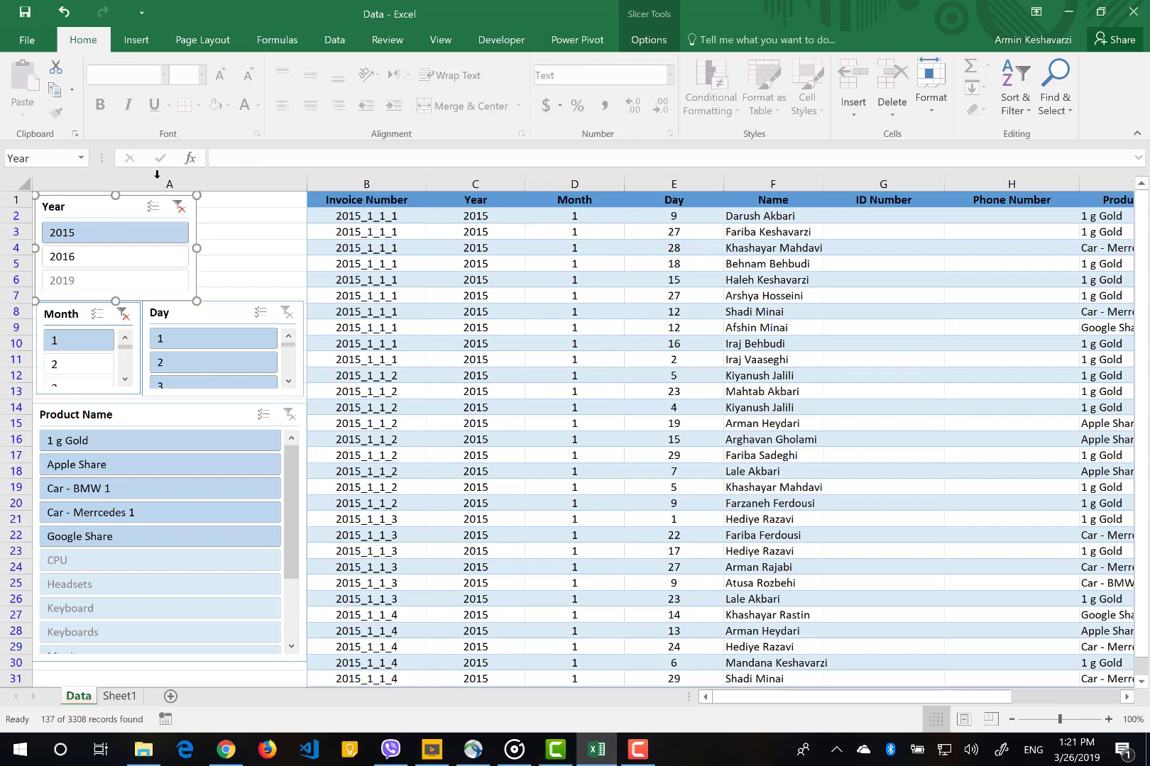
click(643, 41)
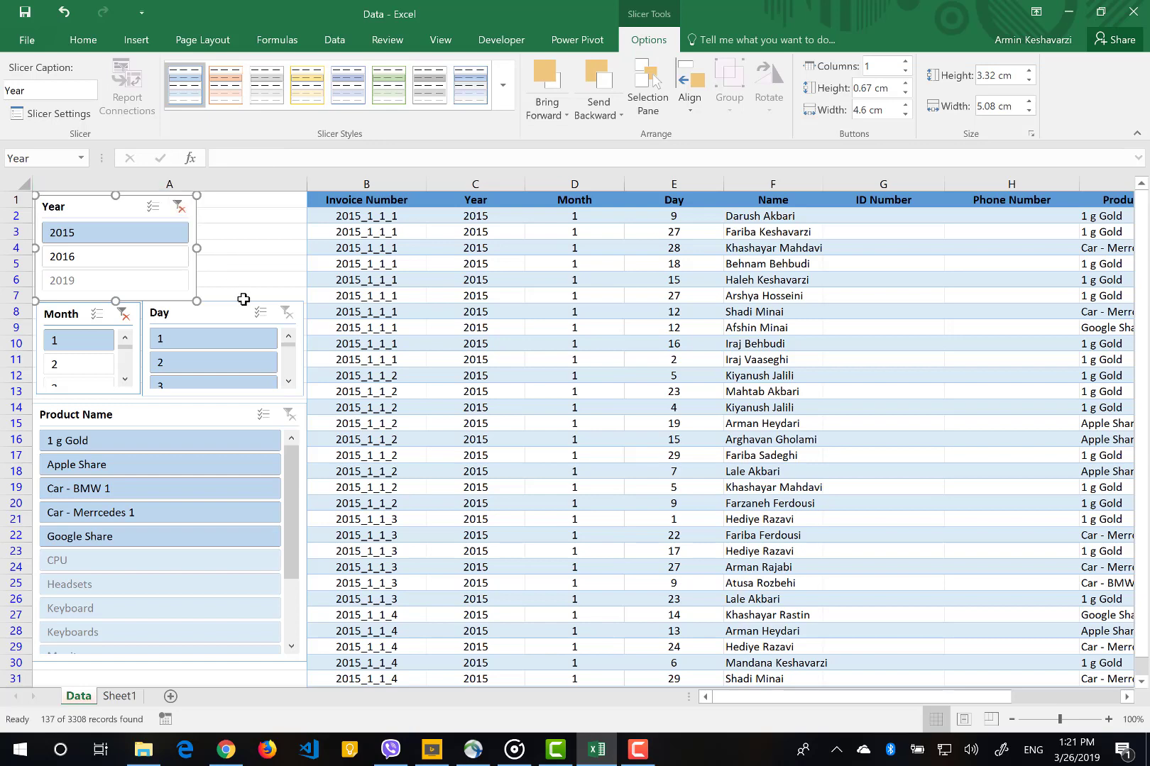
click(500, 99)
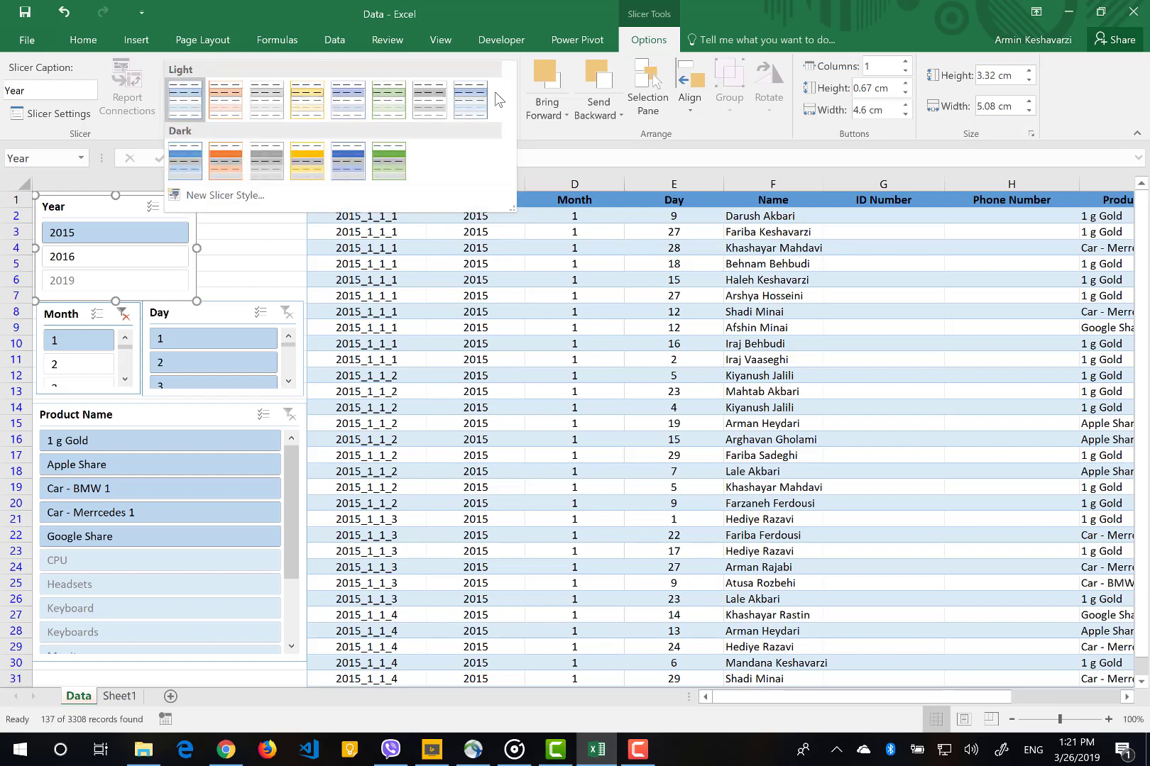
click(229, 94)
click(298, 95)
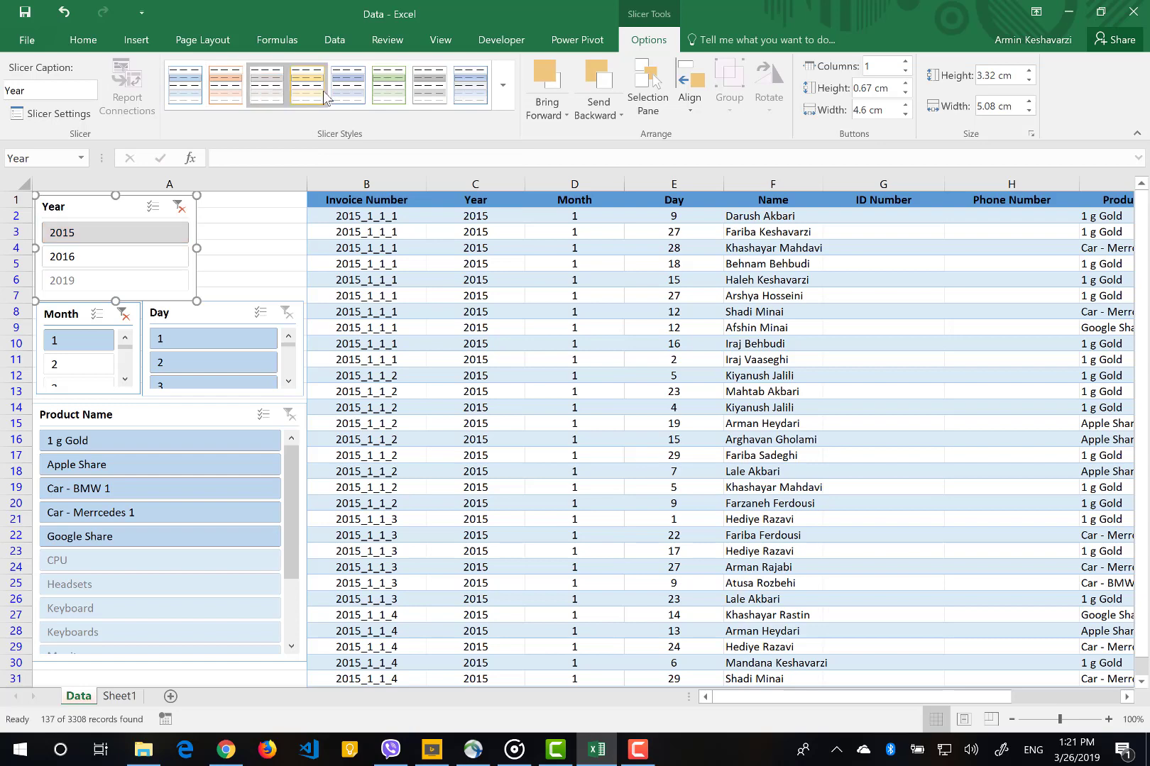
- Duplicate the light gray slicer style as SlicerStyleLight3 2 and apply this custom style to the Year slicer
click(501, 90)
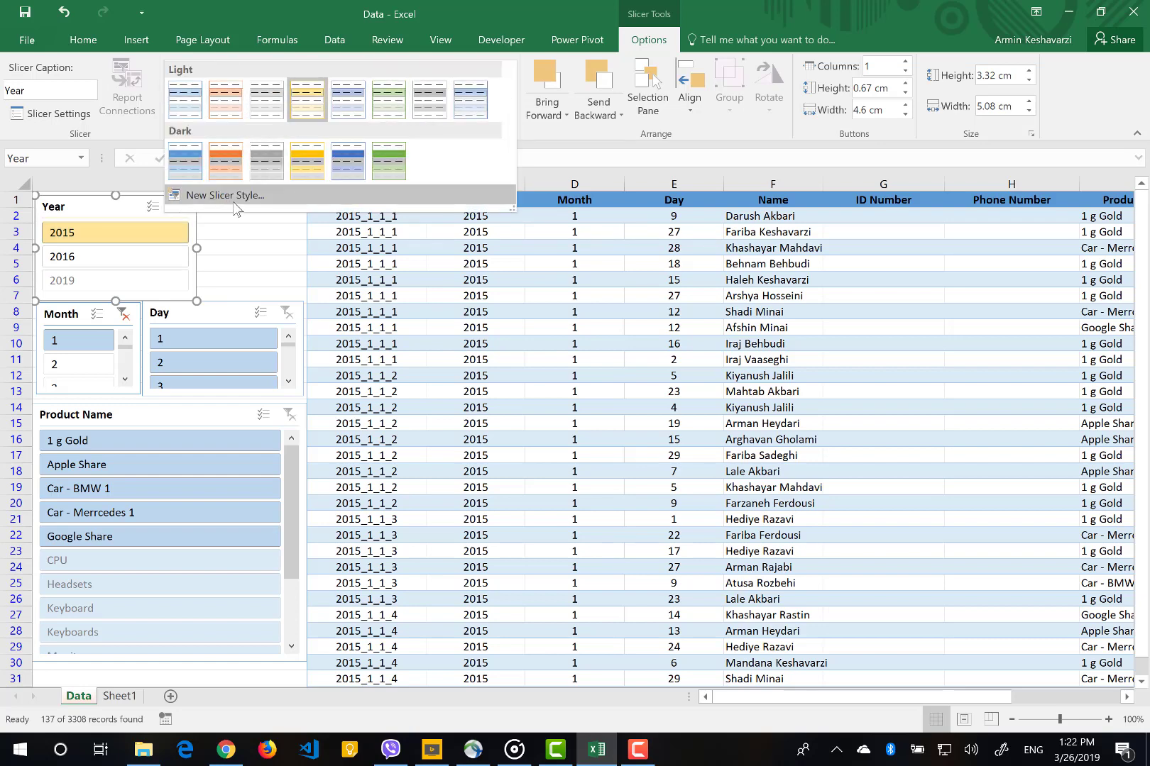
right_click(262, 115)
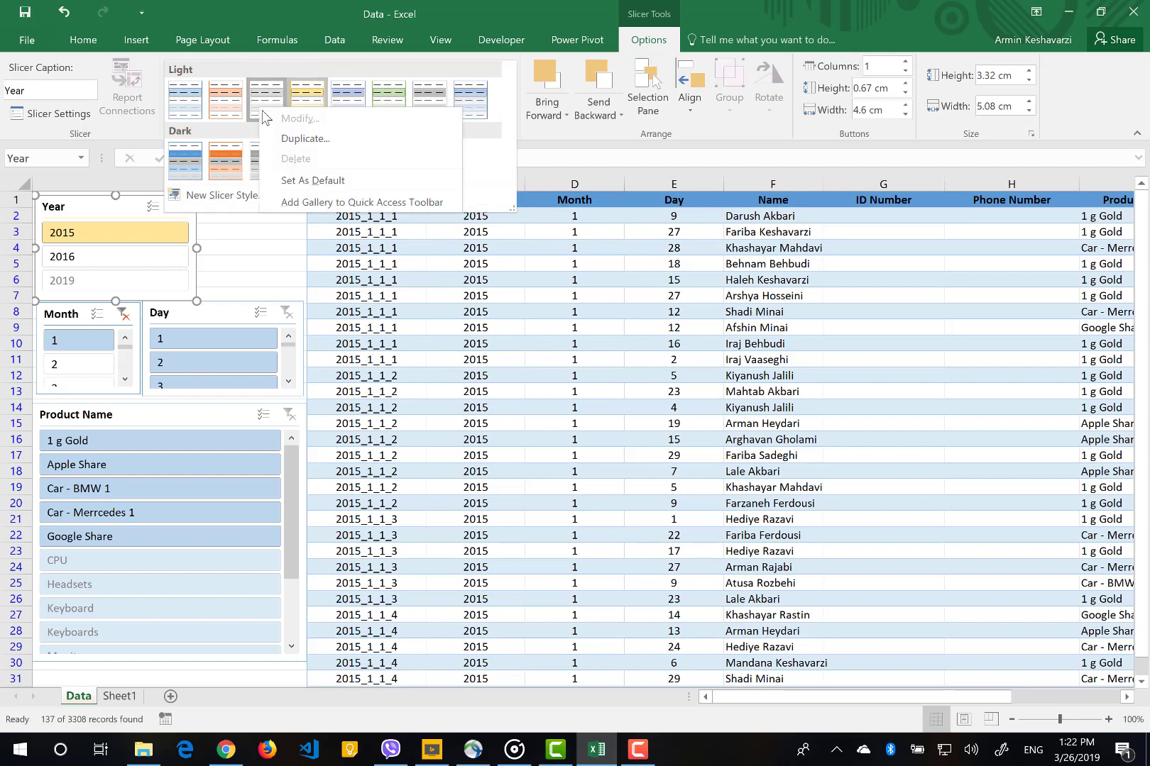
click(296, 139)
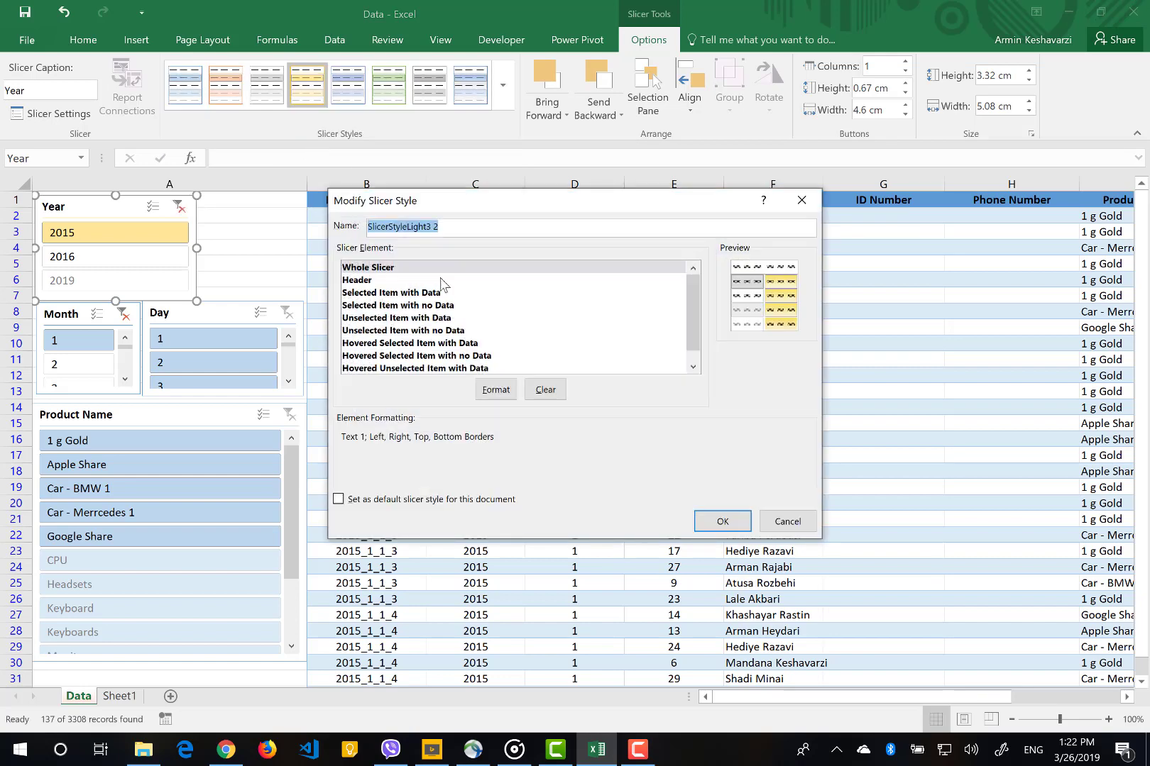
click(724, 523)
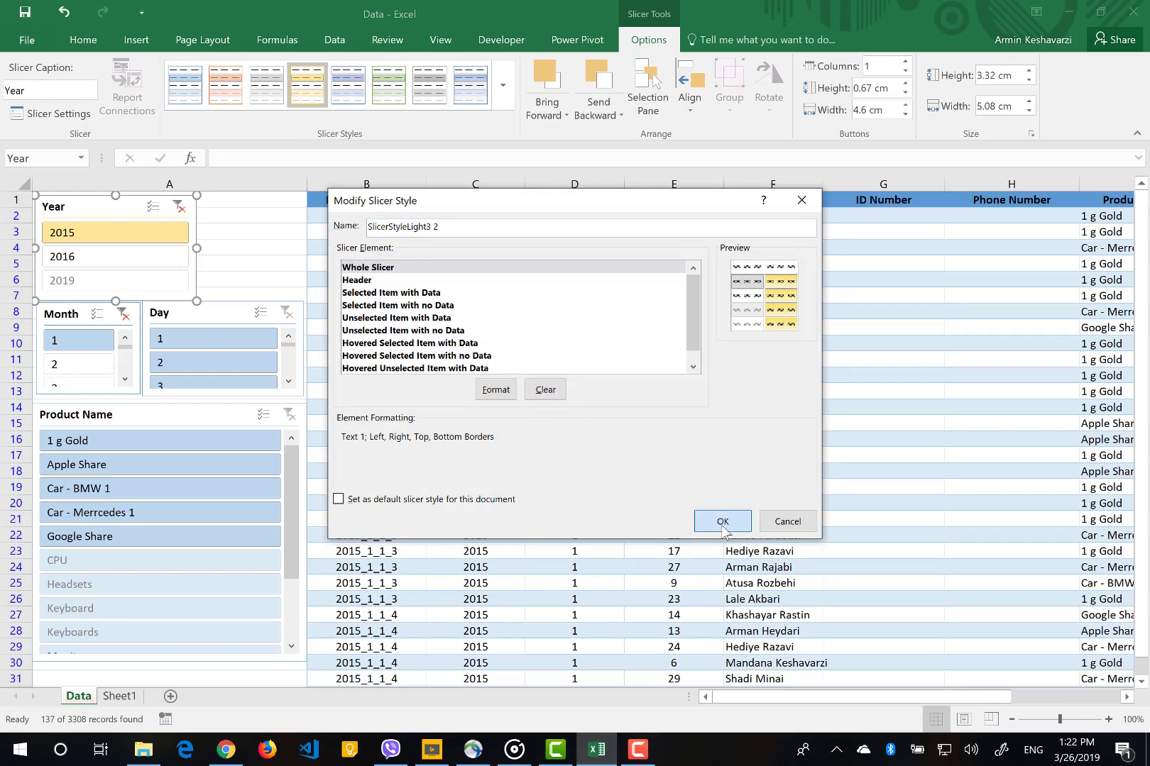
click(506, 105)
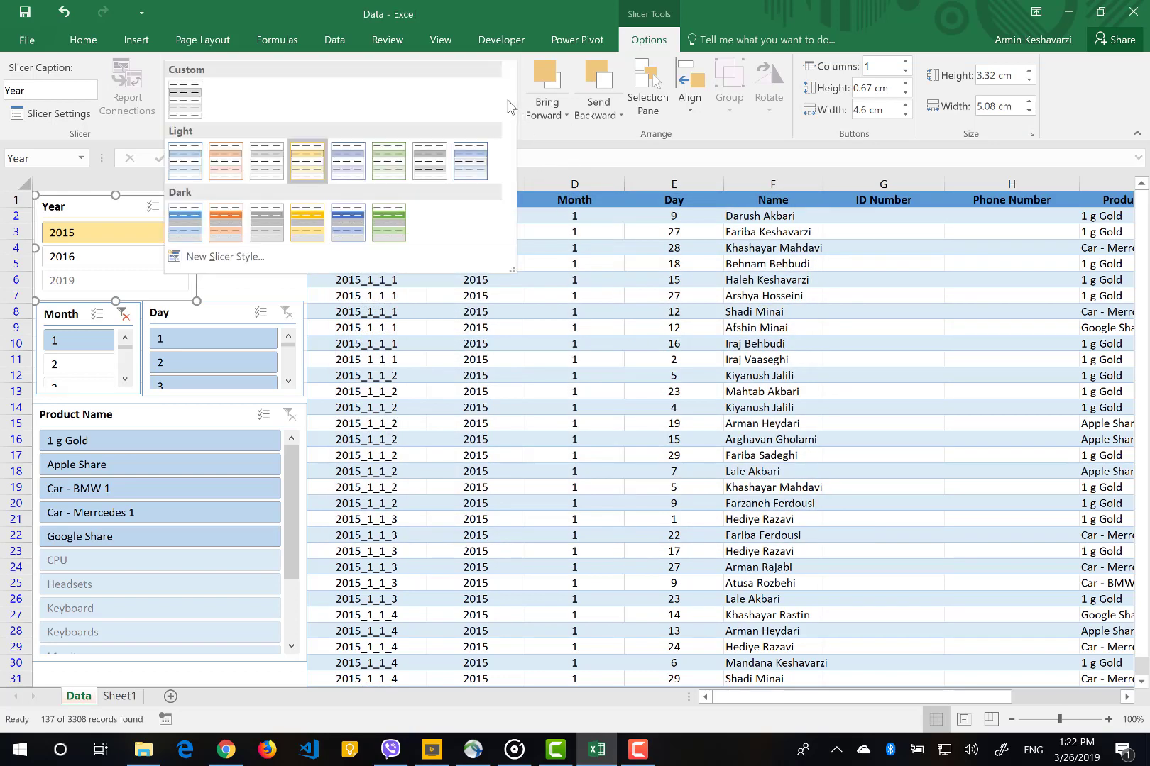
click(186, 98)
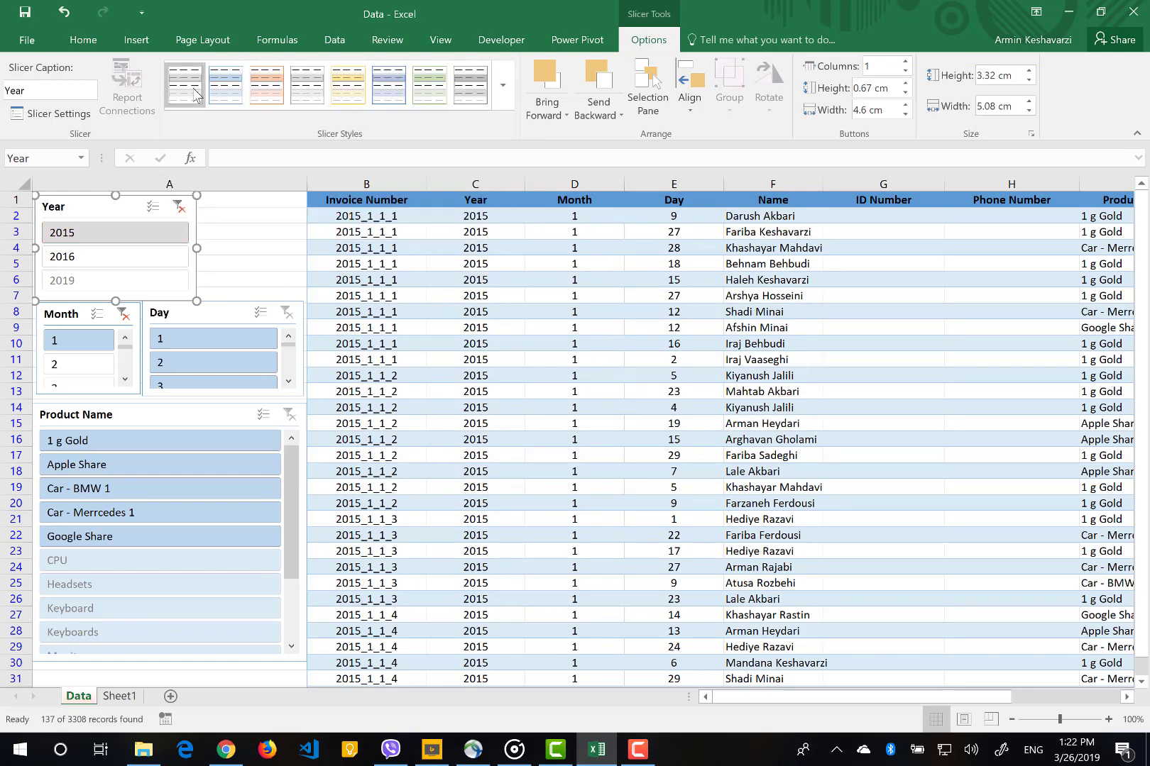
right_click(195, 92)
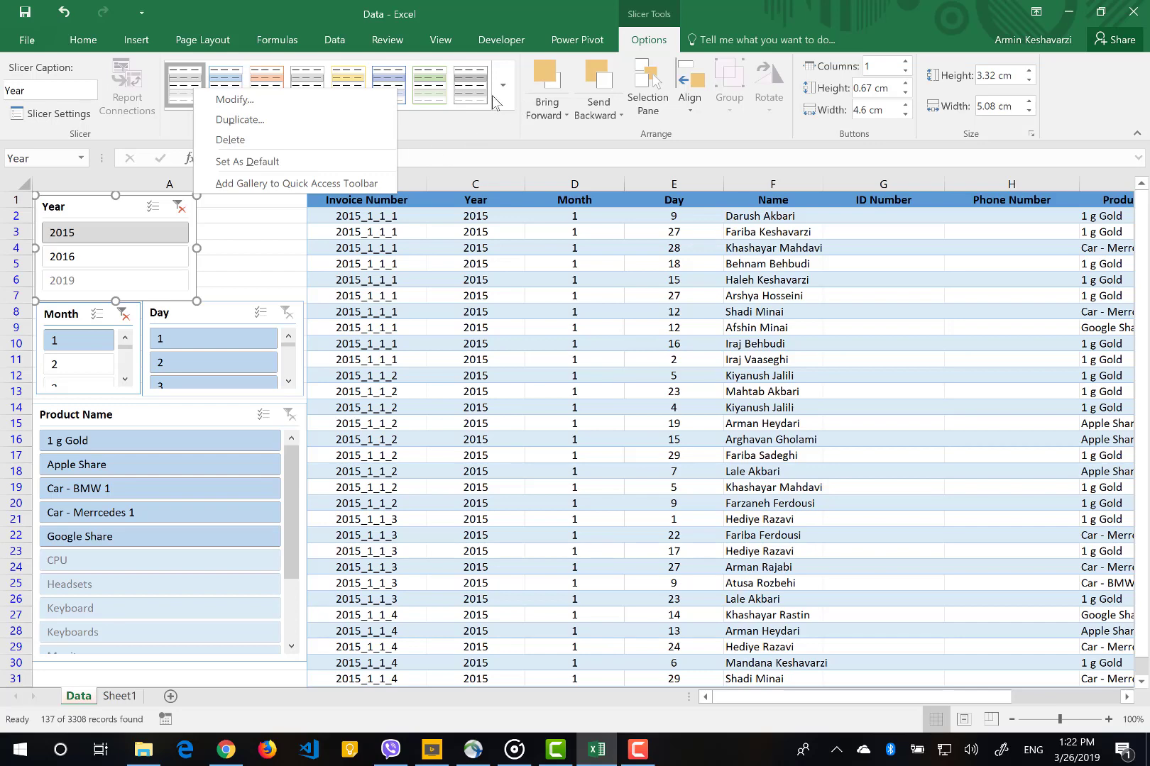
click(488, 140)
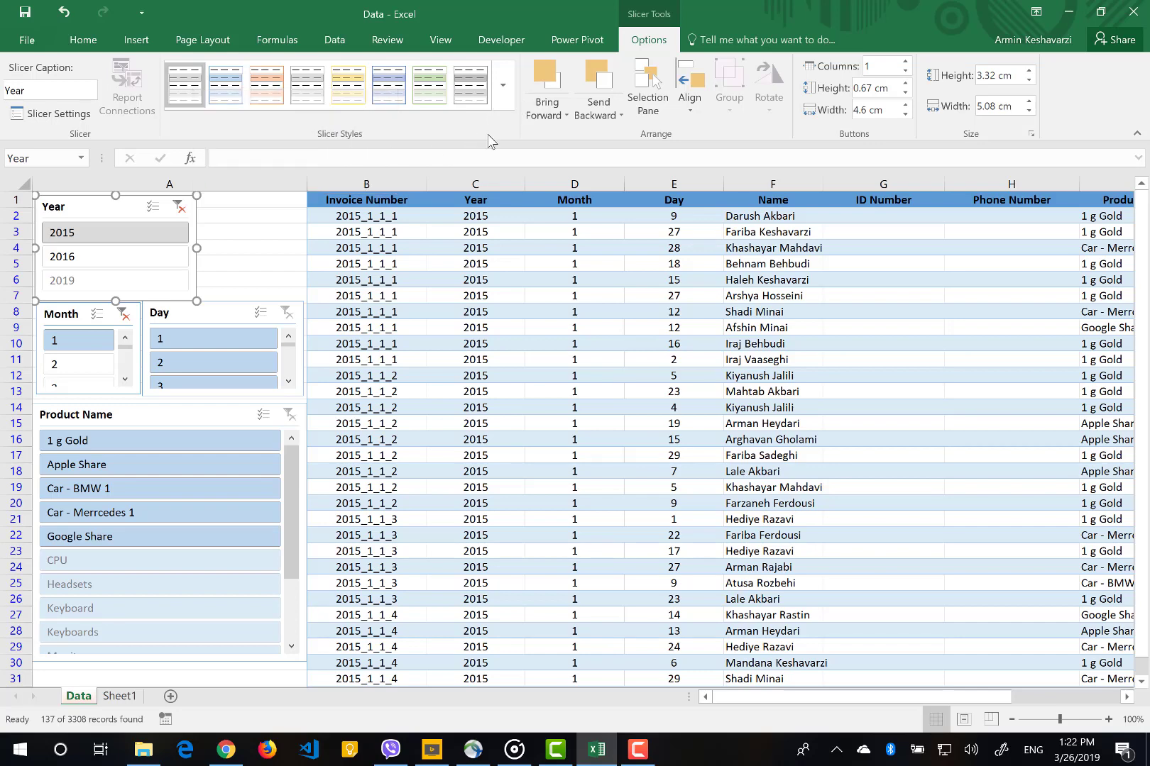
- Apply the light yellow slicer style to the Month, Year and Day slicers
click(137, 315)
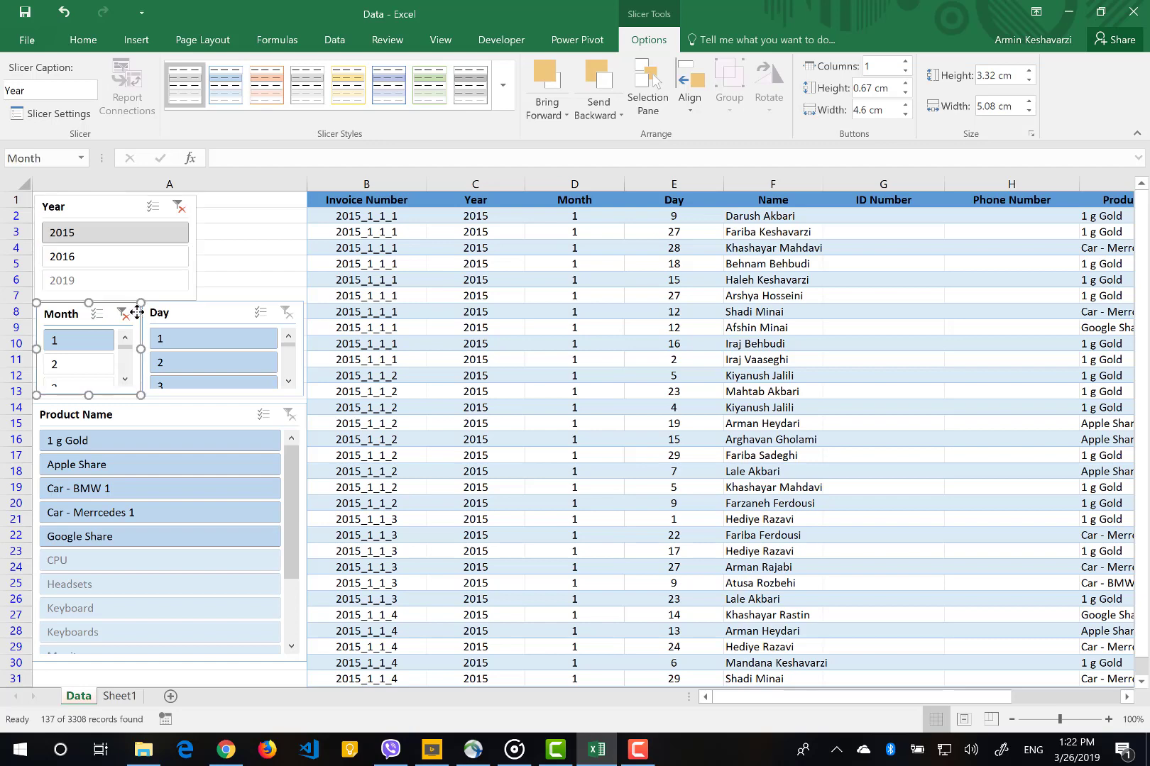
click(336, 78)
click(194, 234)
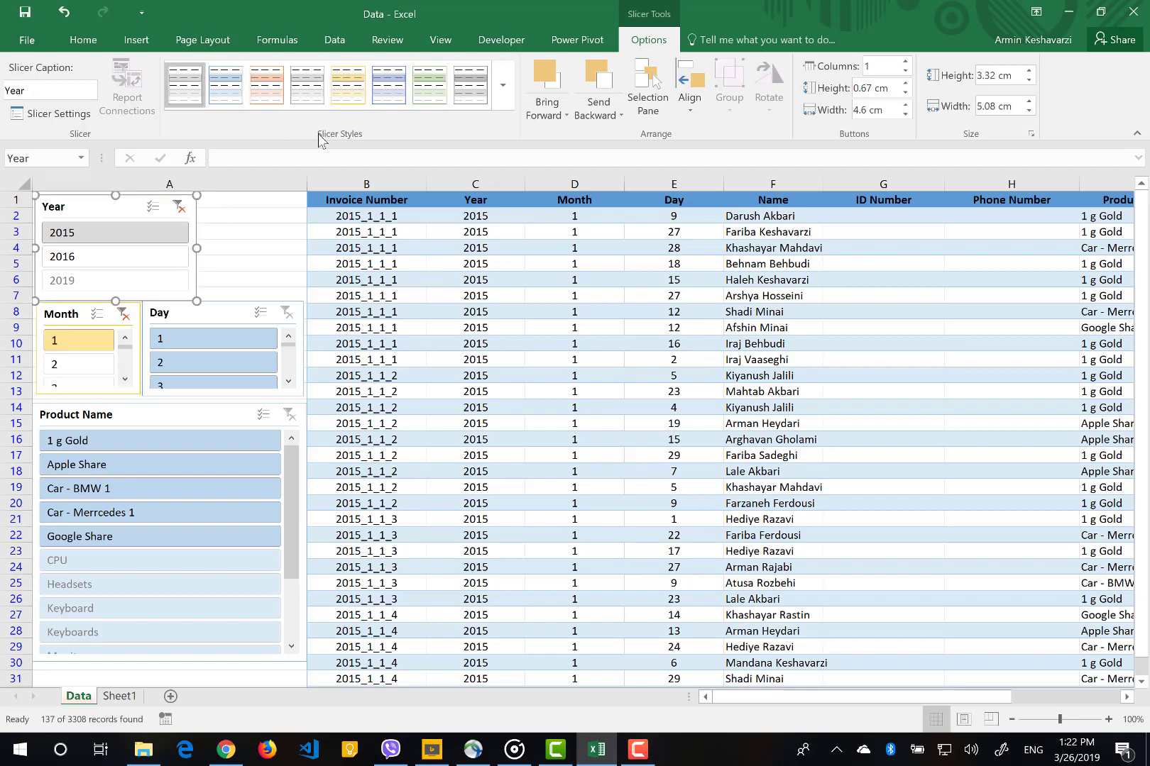
click(362, 83)
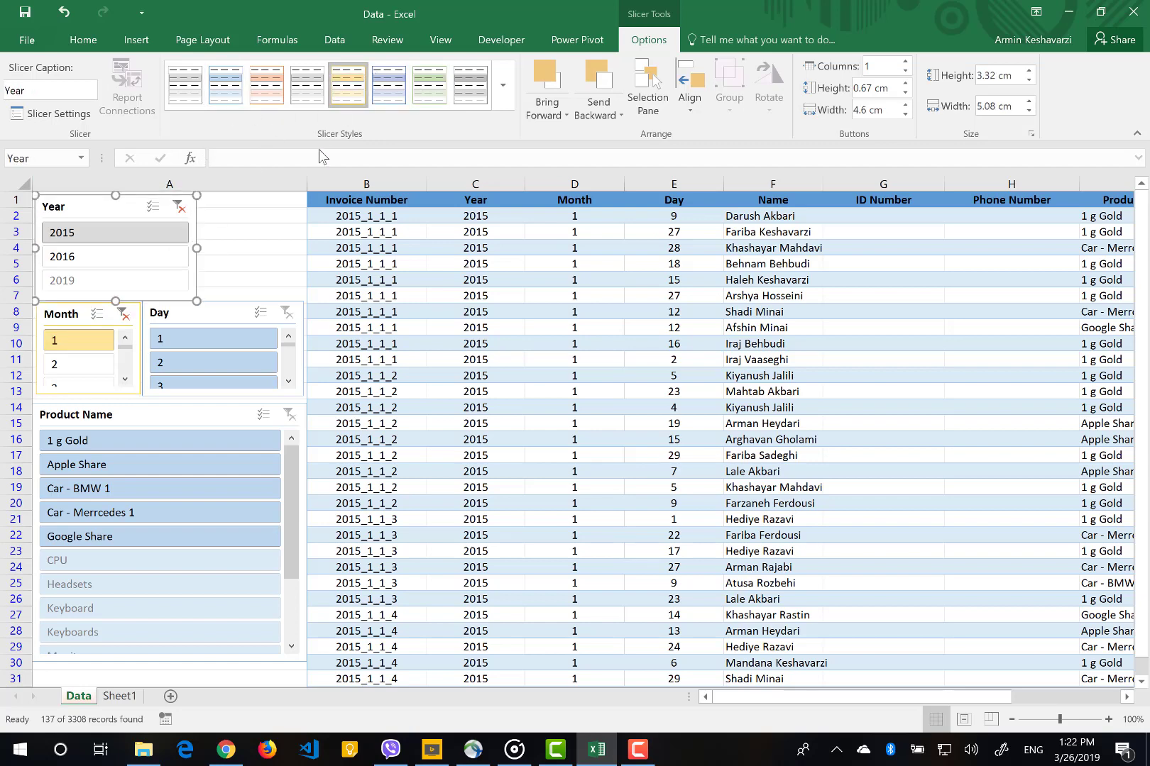
click(207, 313)
click(348, 84)
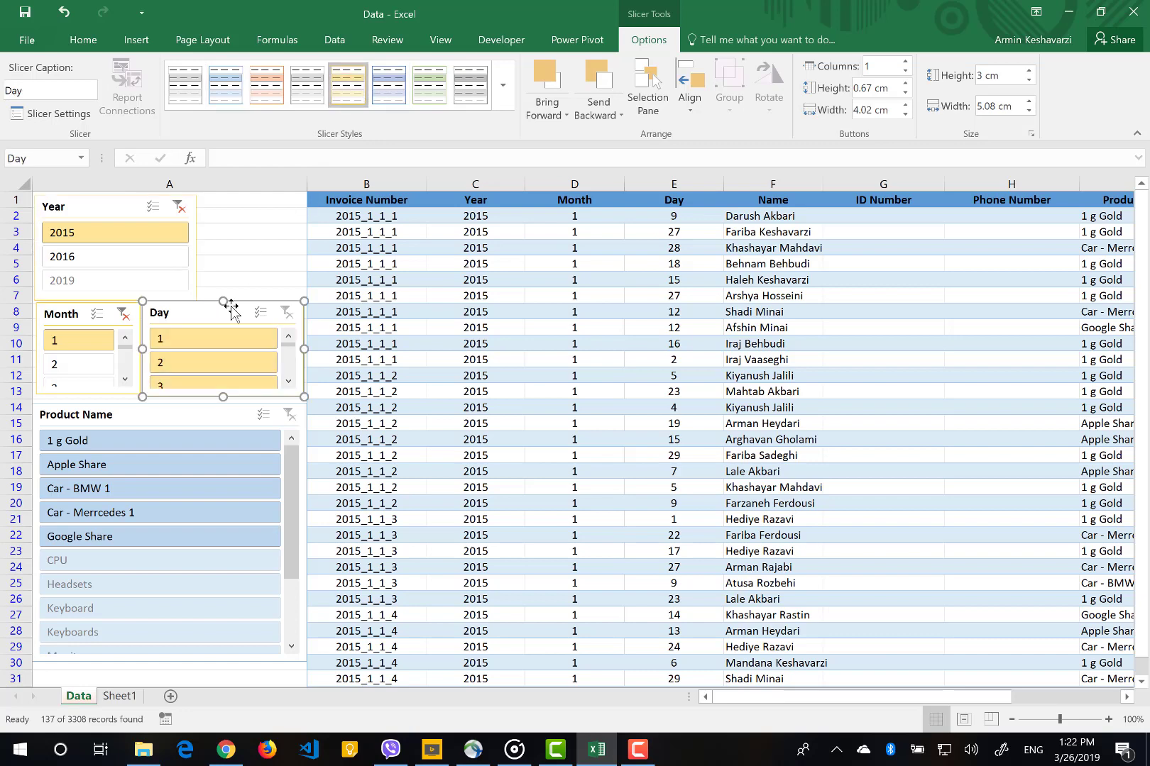
- Apply the light green style to the Product Name slicer and extend its upper edge to a height of about 8.37 cm
click(161, 408)
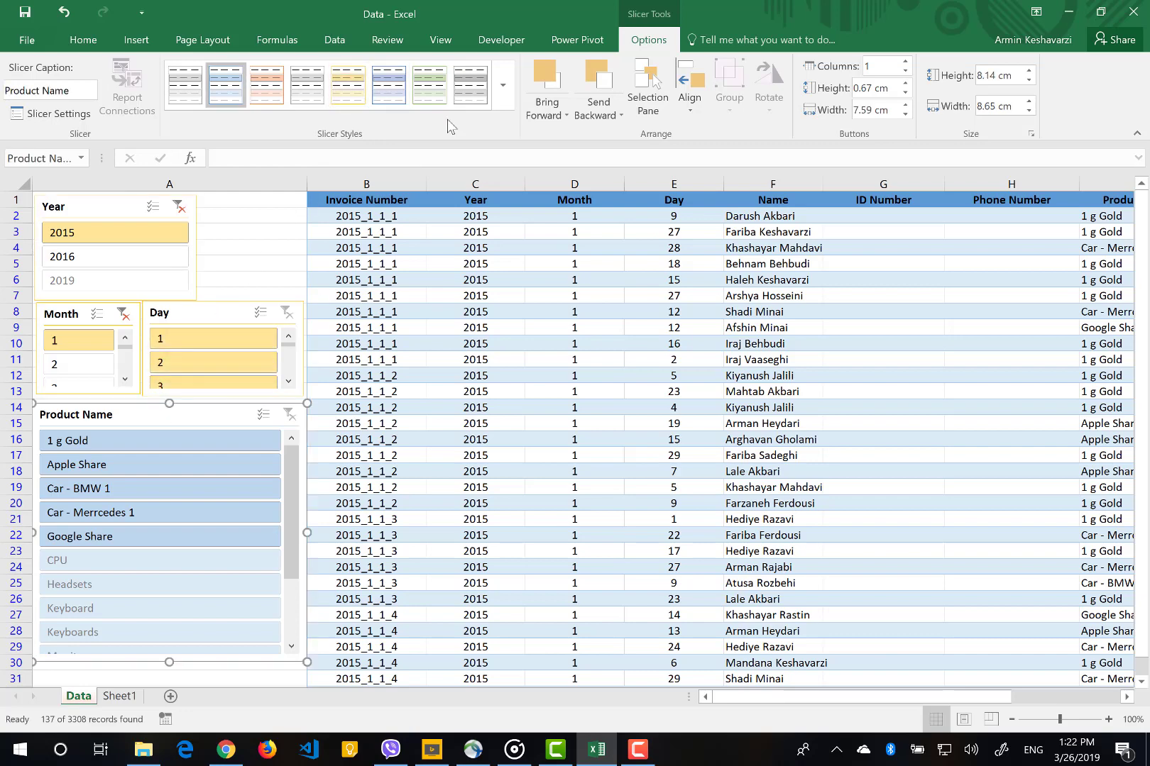
click(430, 86)
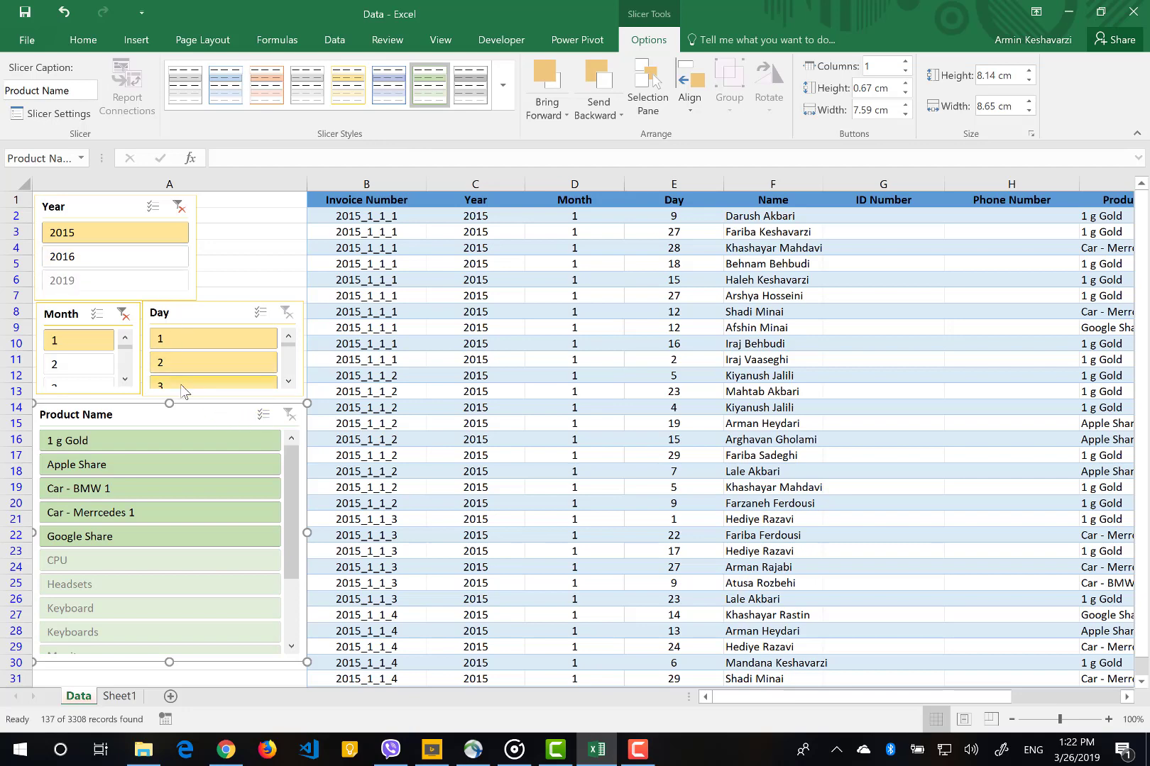
drag(169, 403, 168, 395)
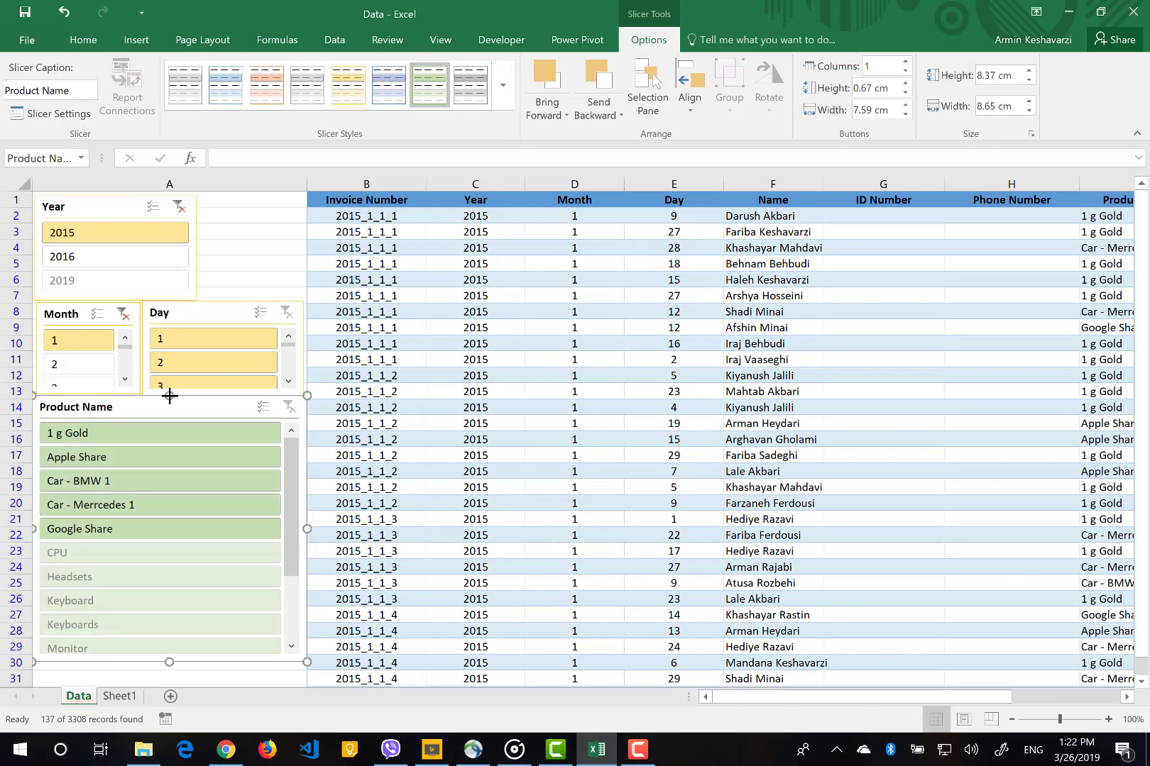
- Resize the Month slicer to about 3.39 cm wide and 2.91 cm high, closing the gap to the Day slicer
click(140, 318)
drag(141, 347, 144, 347)
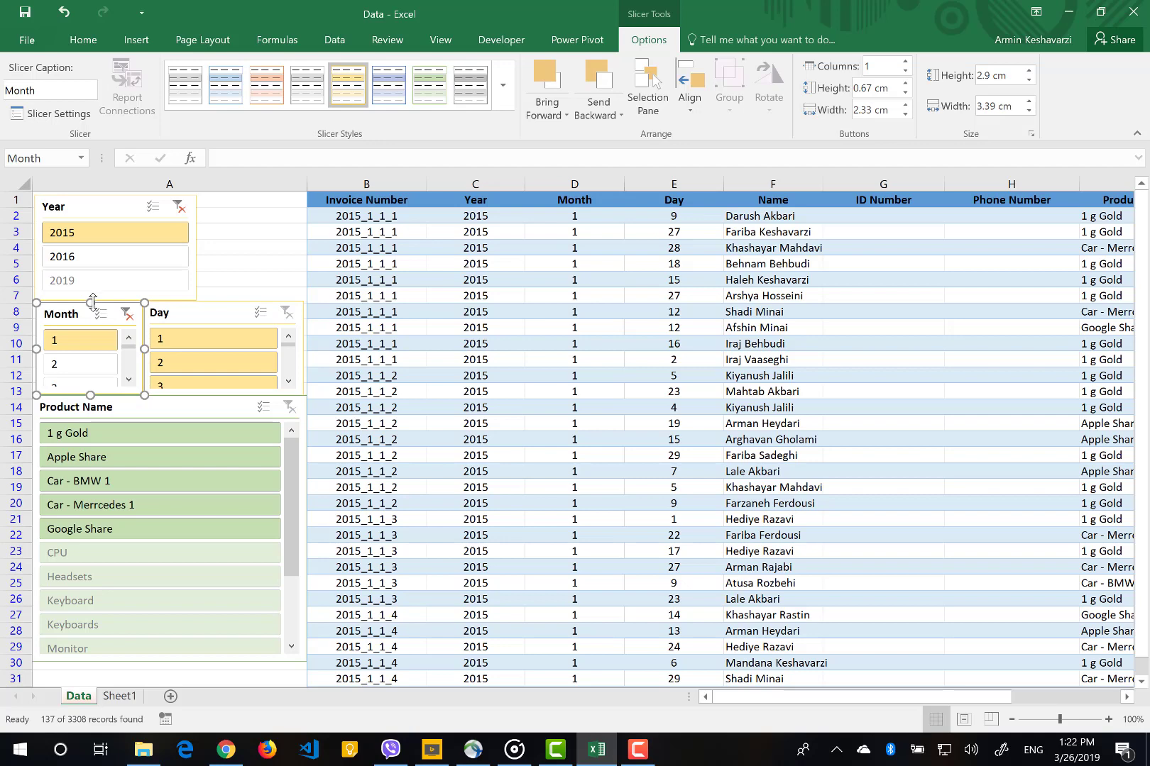
mouse_move(92, 301)
mouse_down()
mouse_move(95, 257)
mouse_move(97, 302)
mouse_up()
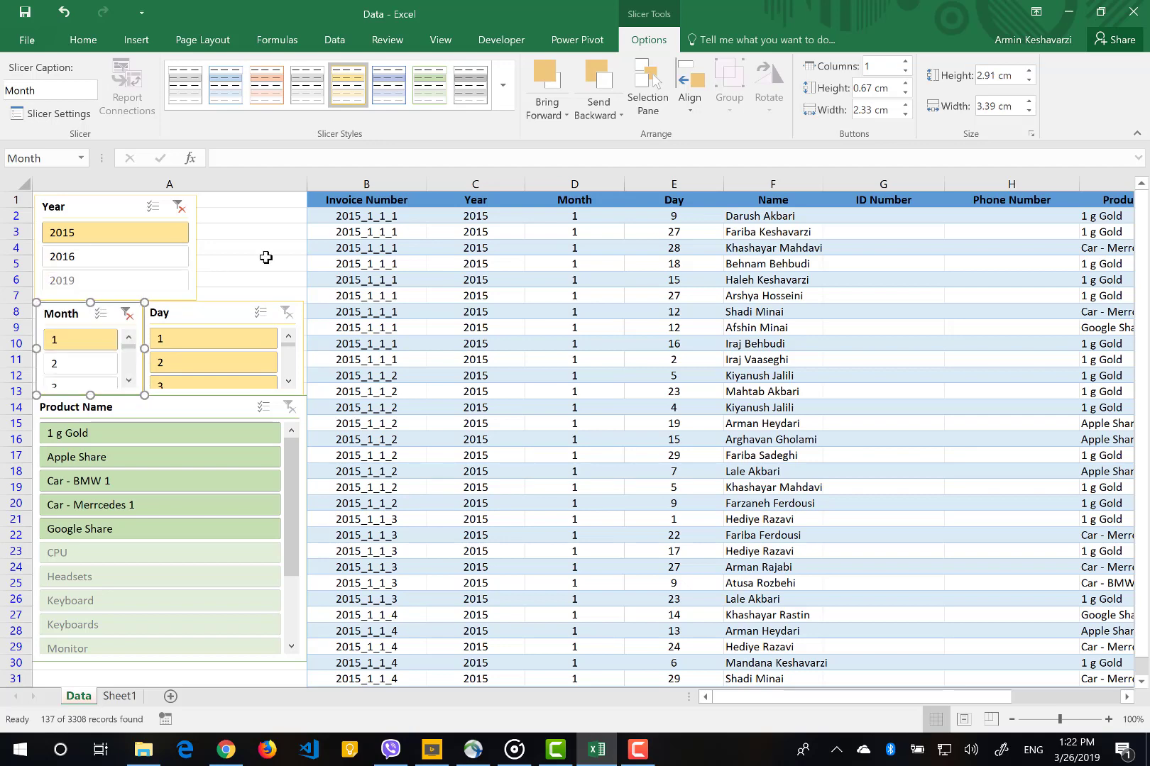
- Change the Year slicer's caption to "Year to select" in its slicer settings
click(198, 248)
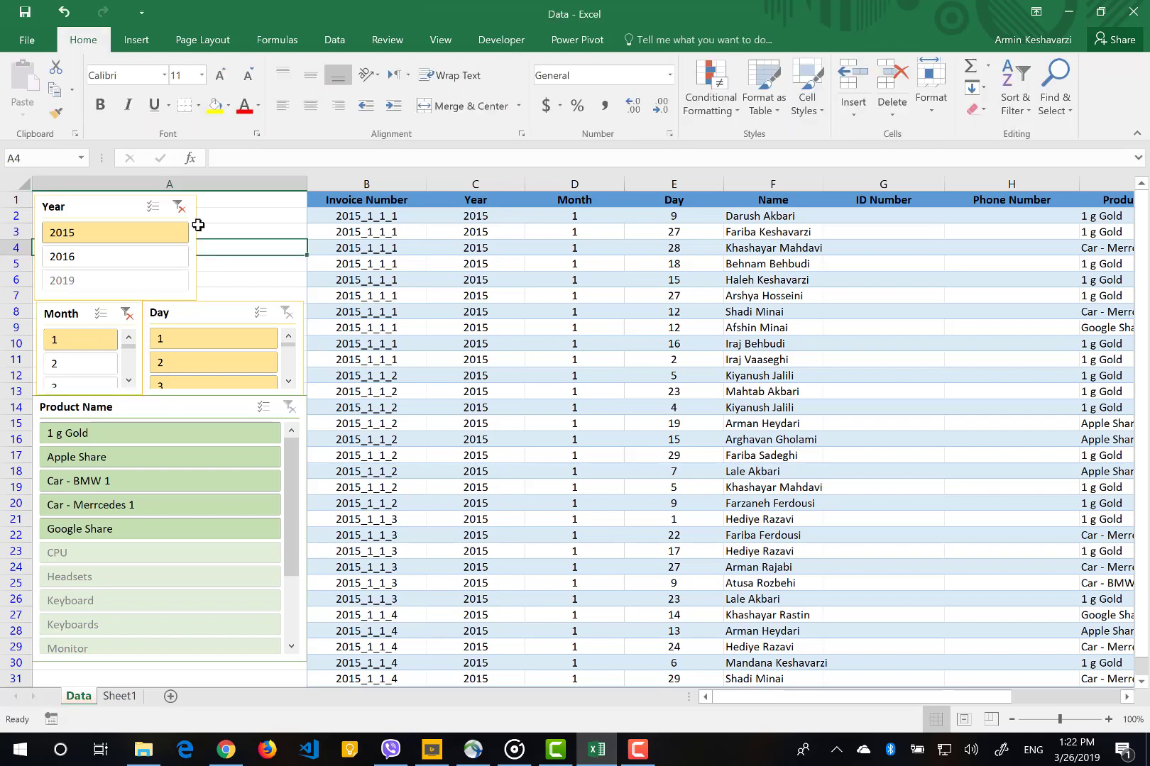
click(197, 224)
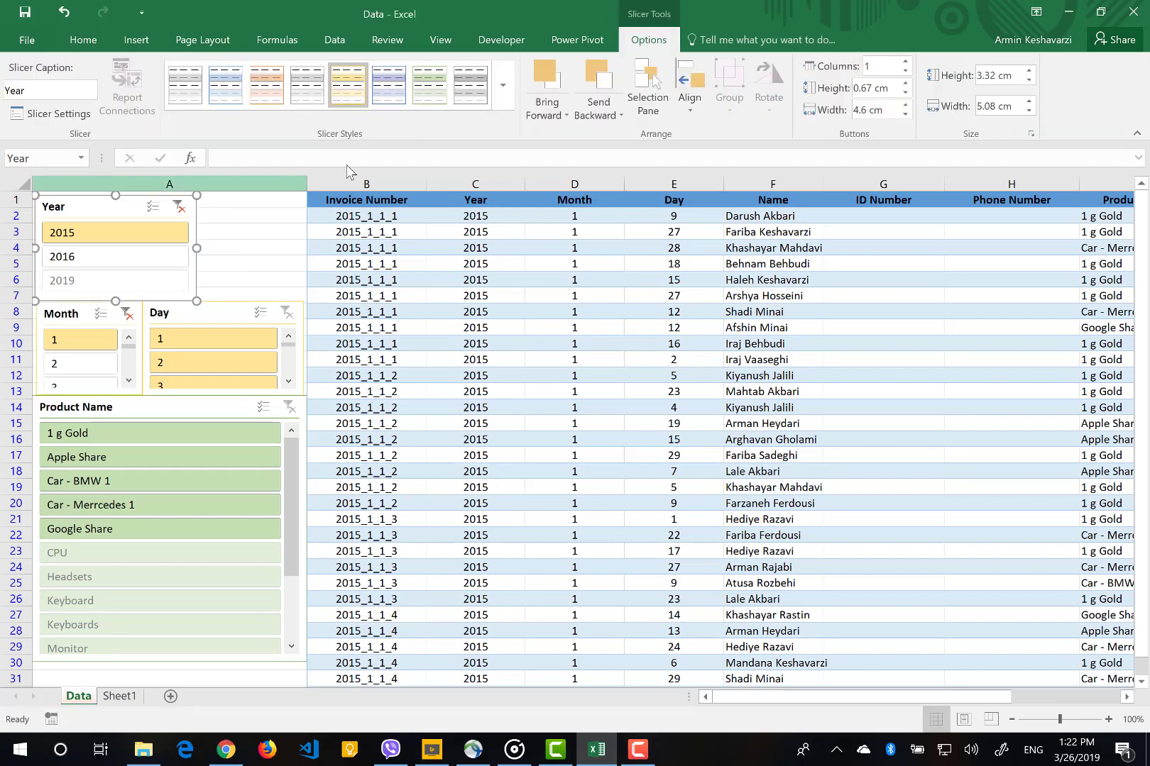
click(72, 116)
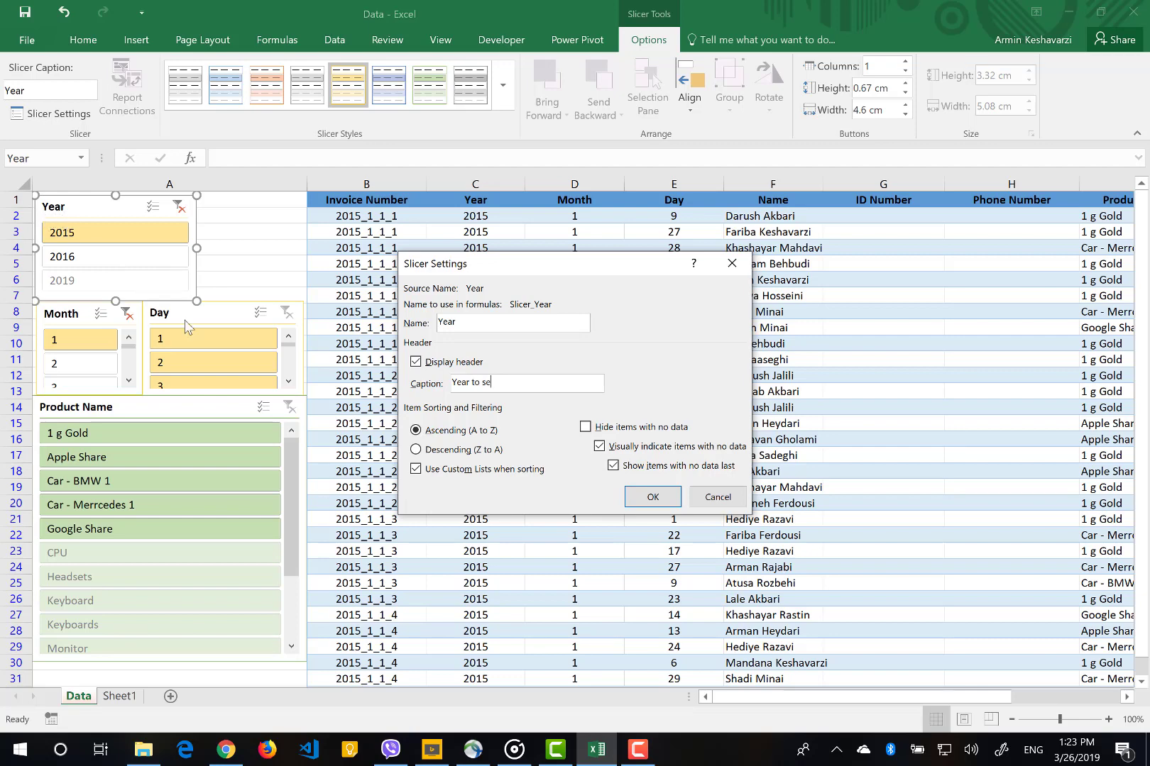
click(646, 497)
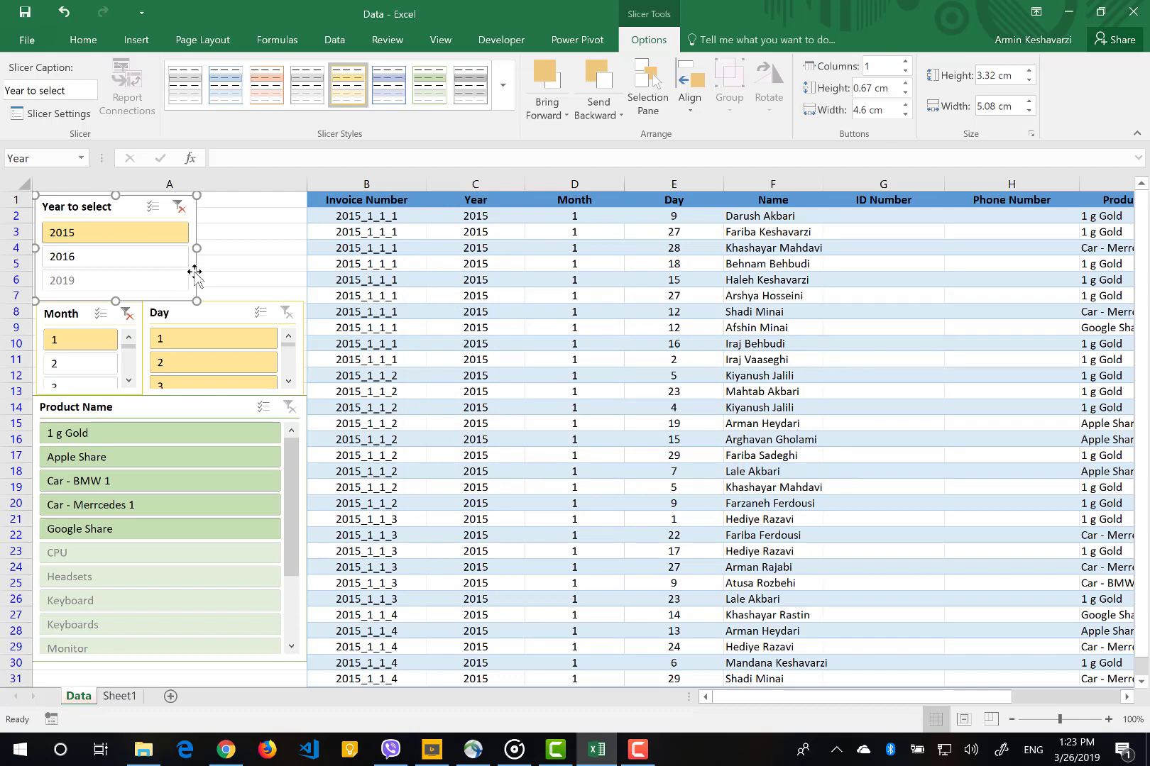
- Set the Year slicer's caption back to "Year"
click(74, 89)
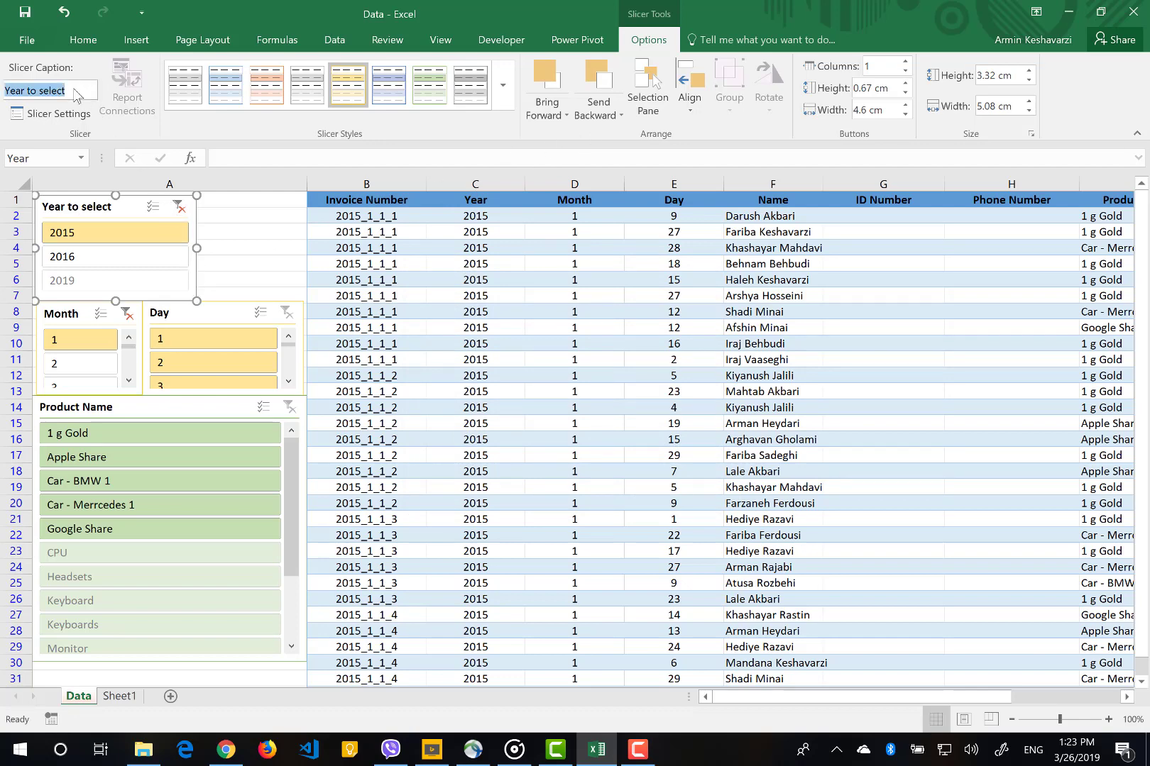
text(Year)
key(Return)
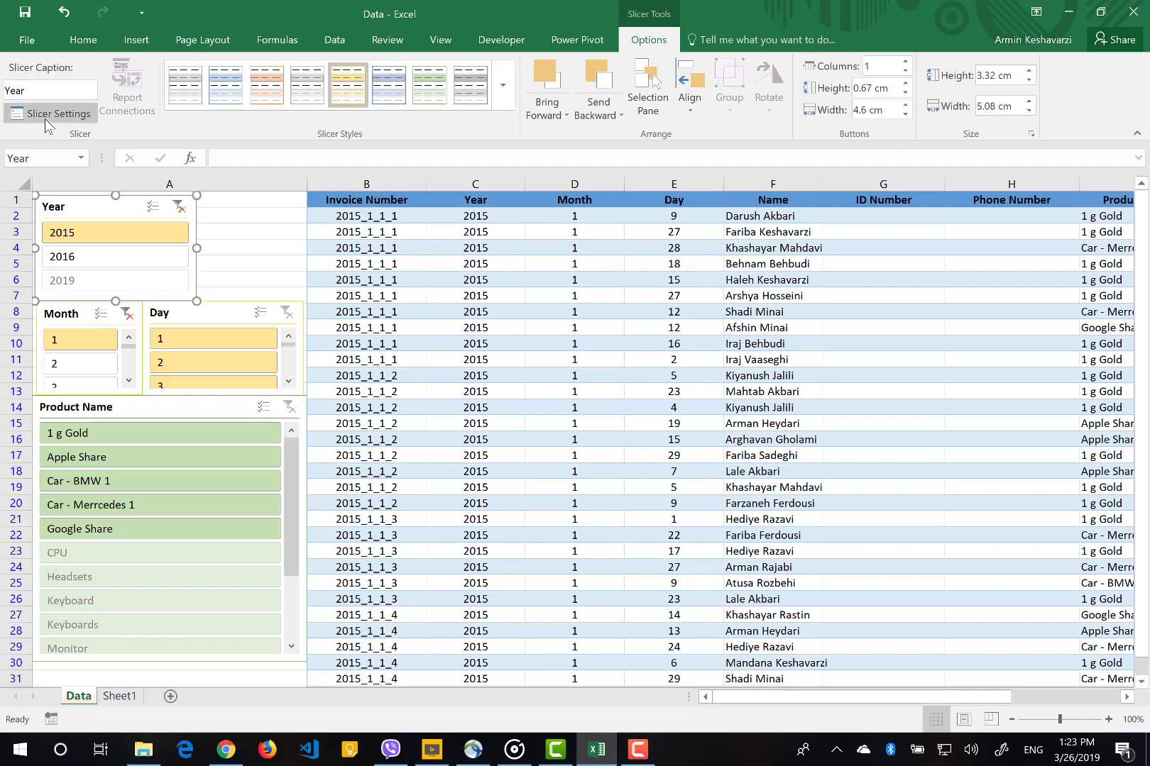
- Turn off the header display for the Year slicer
click(44, 108)
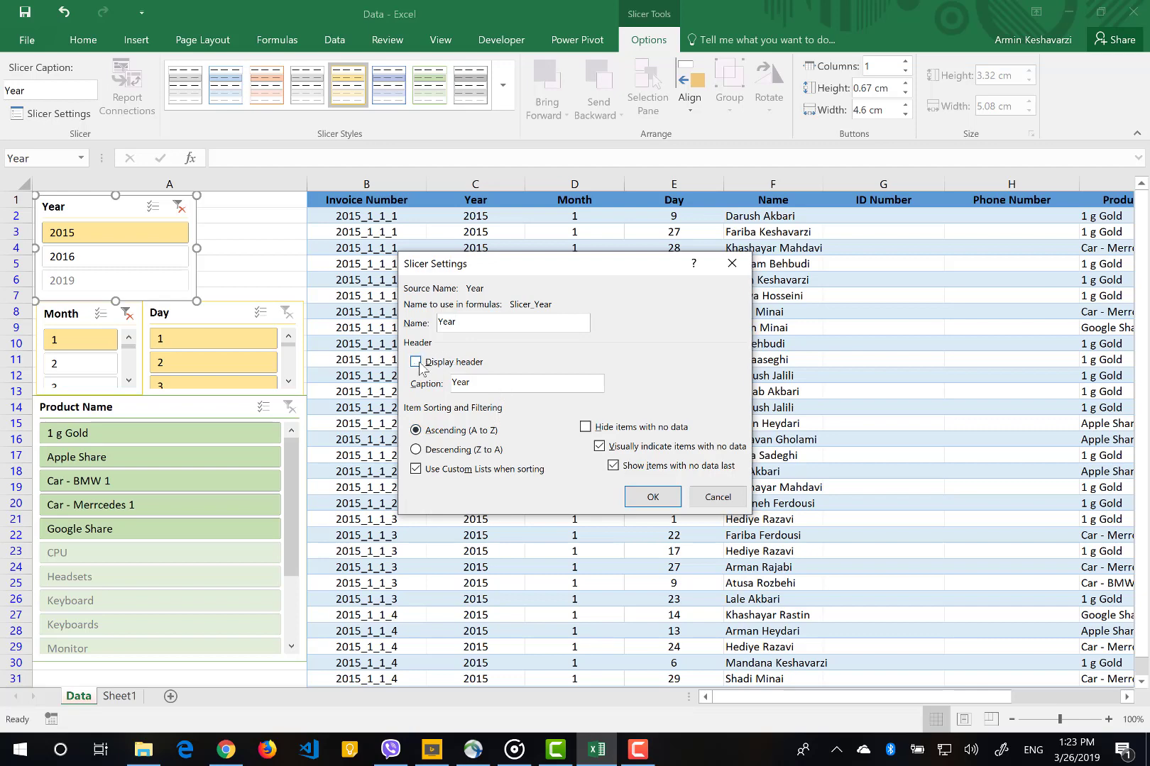
click(652, 496)
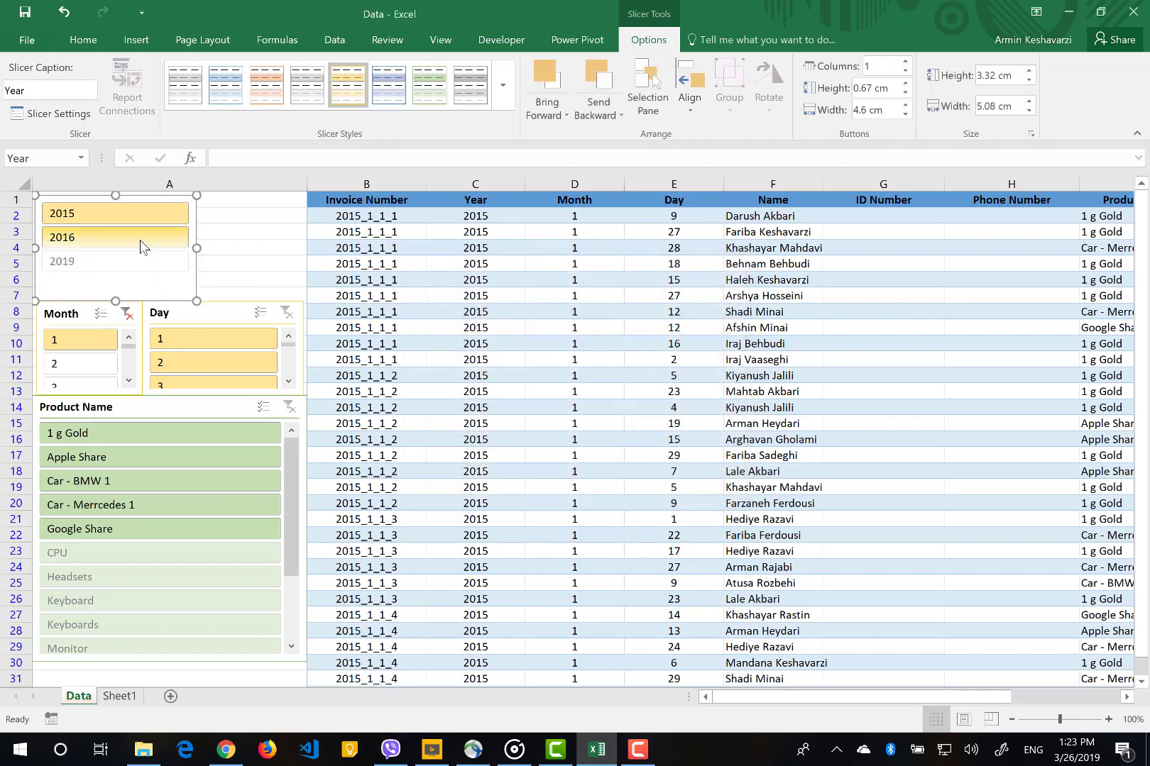
ctrl+click(139, 242)
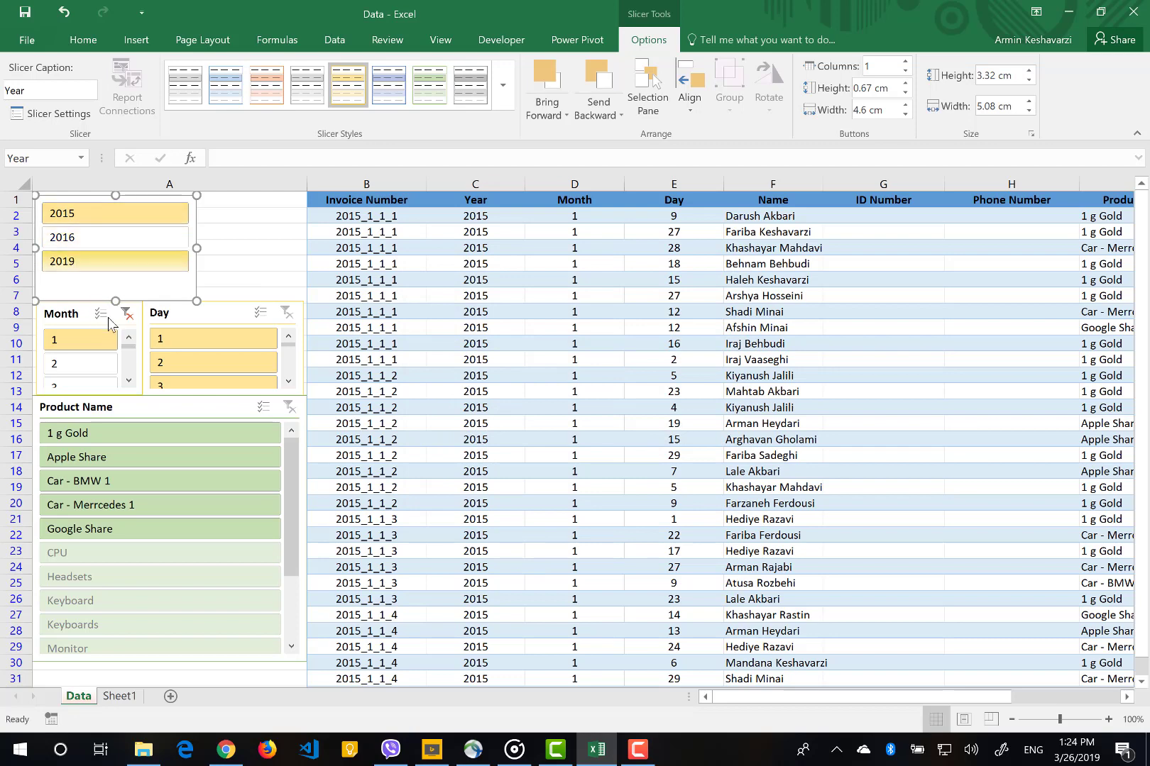
- Turn on the Year slicer's header display and set the slicer to hide items with no data
click(75, 118)
click(416, 362)
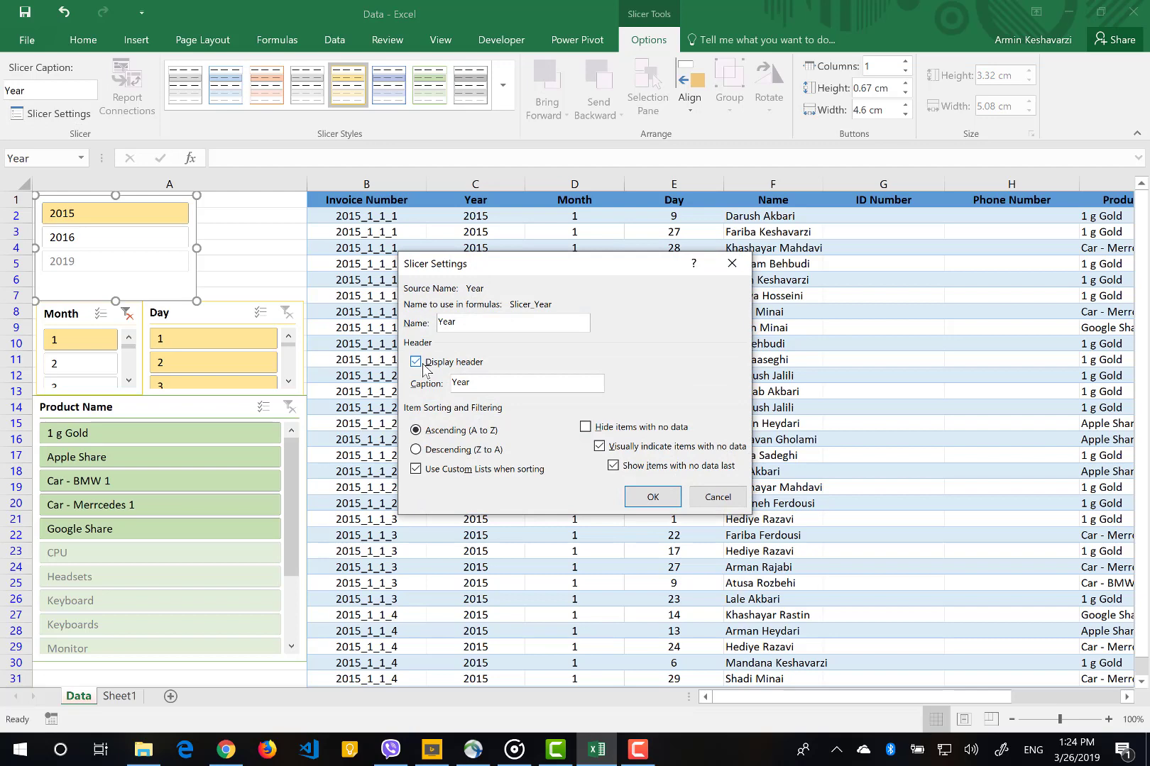
click(644, 430)
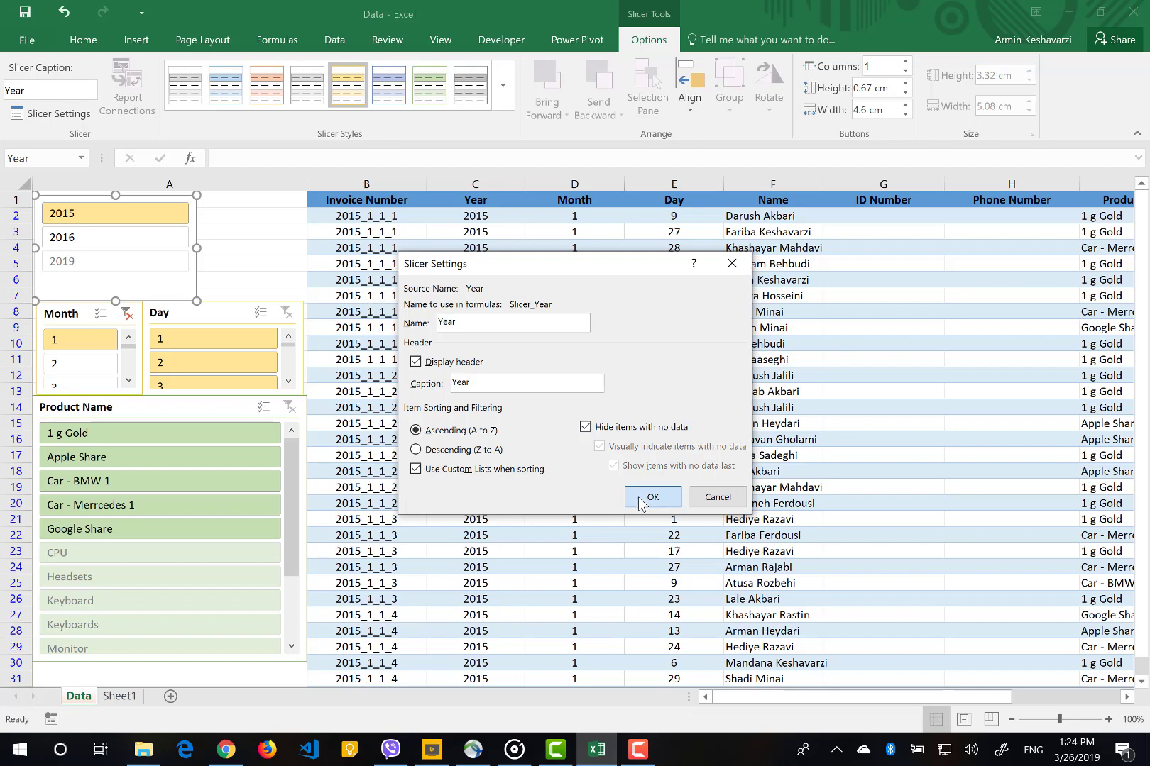
click(642, 498)
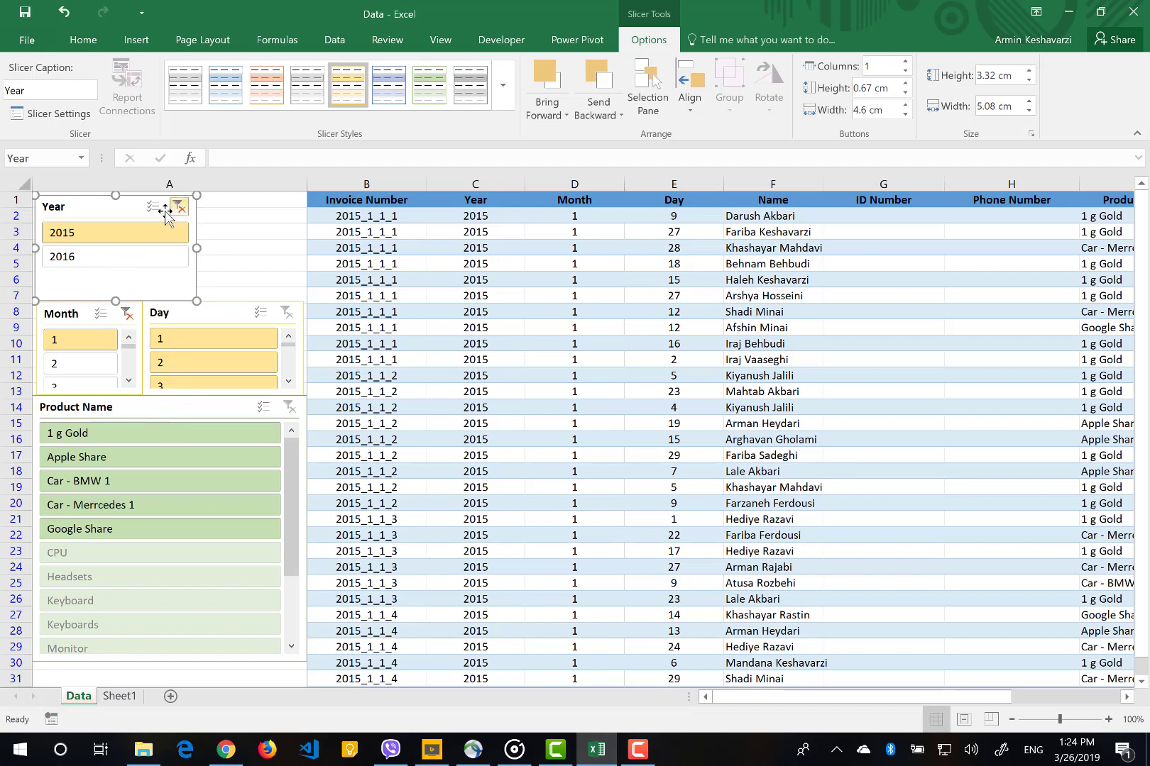
- Set the Product Name slicer to hide items with no data
click(162, 403)
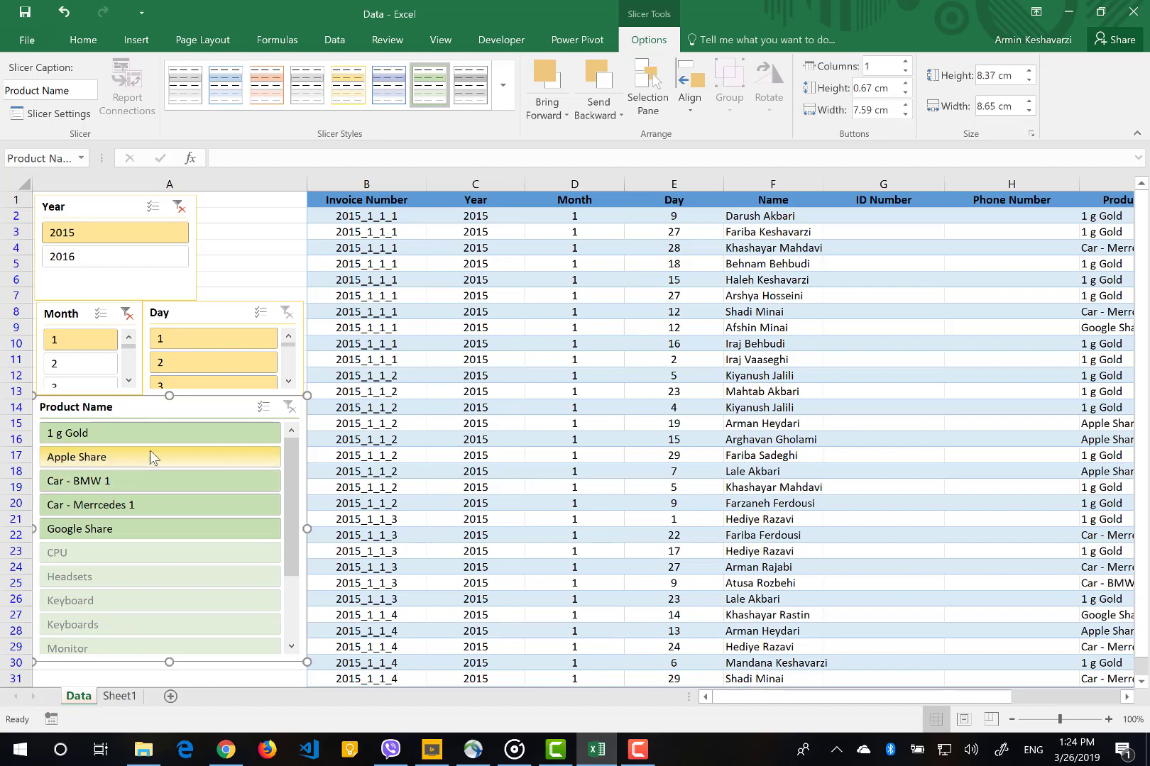
click(57, 117)
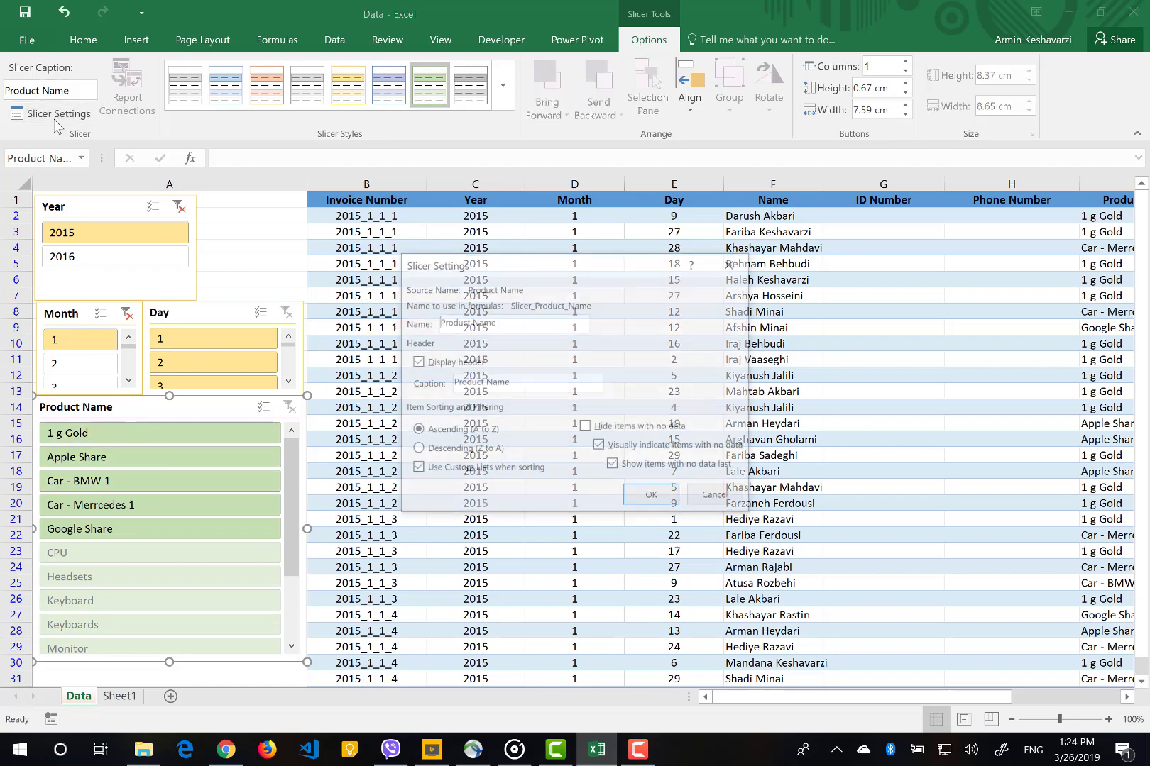
click(620, 429)
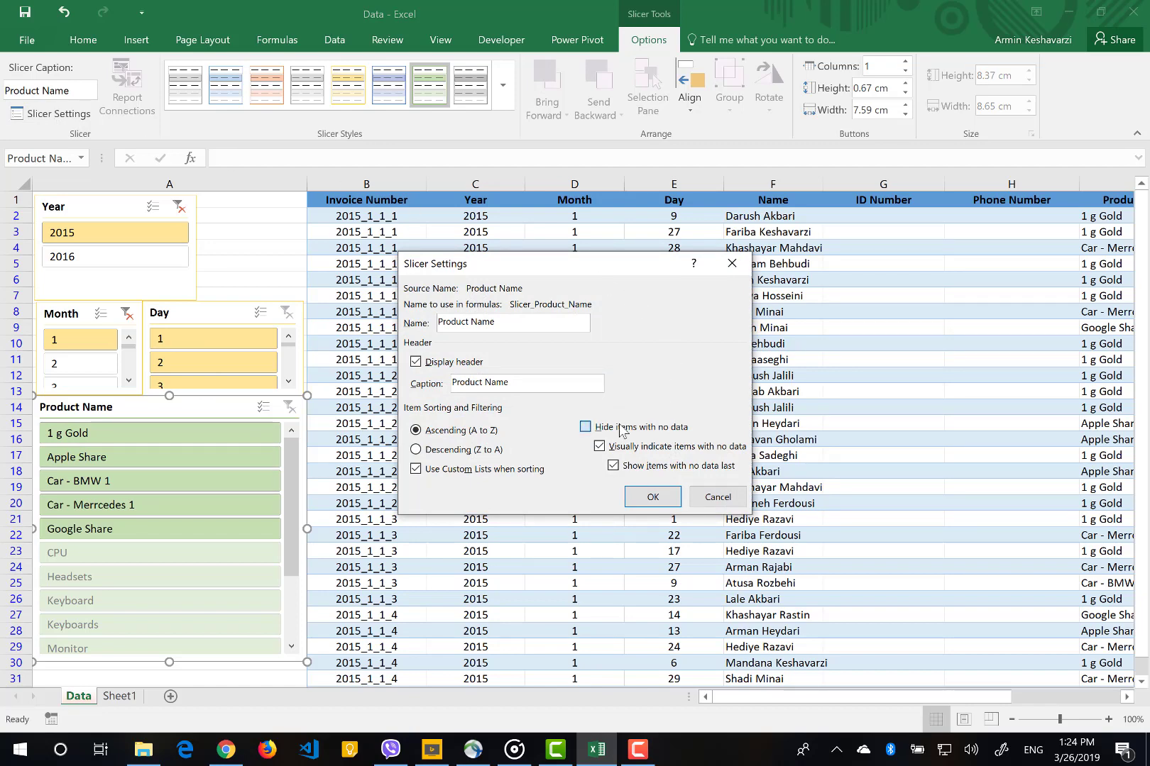
click(653, 496)
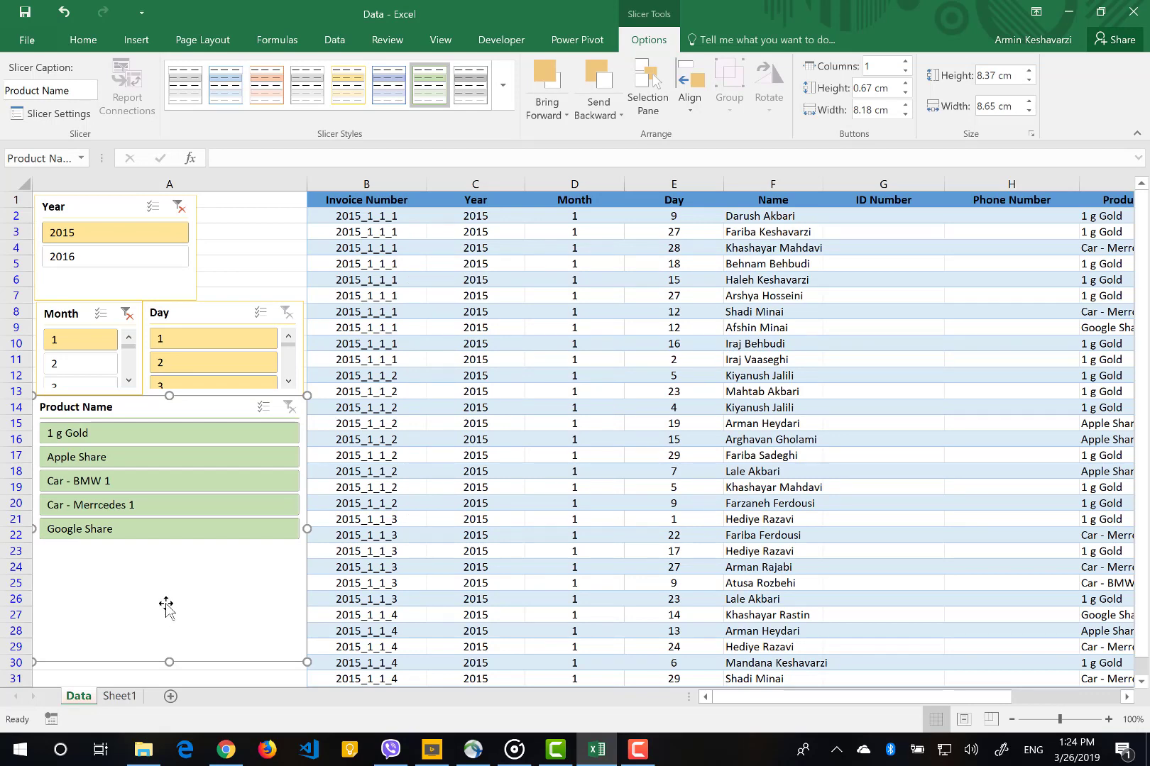
- Disable hiding items with no data for the Product Name slicer
click(67, 117)
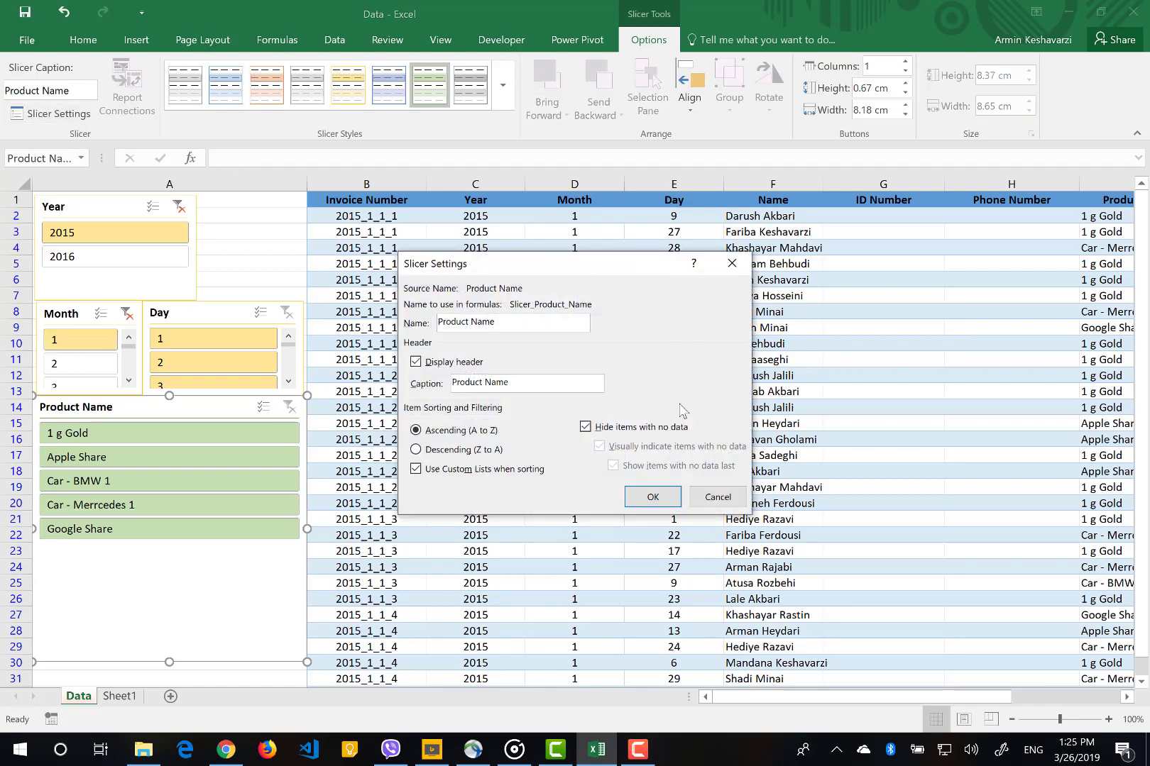
click(631, 428)
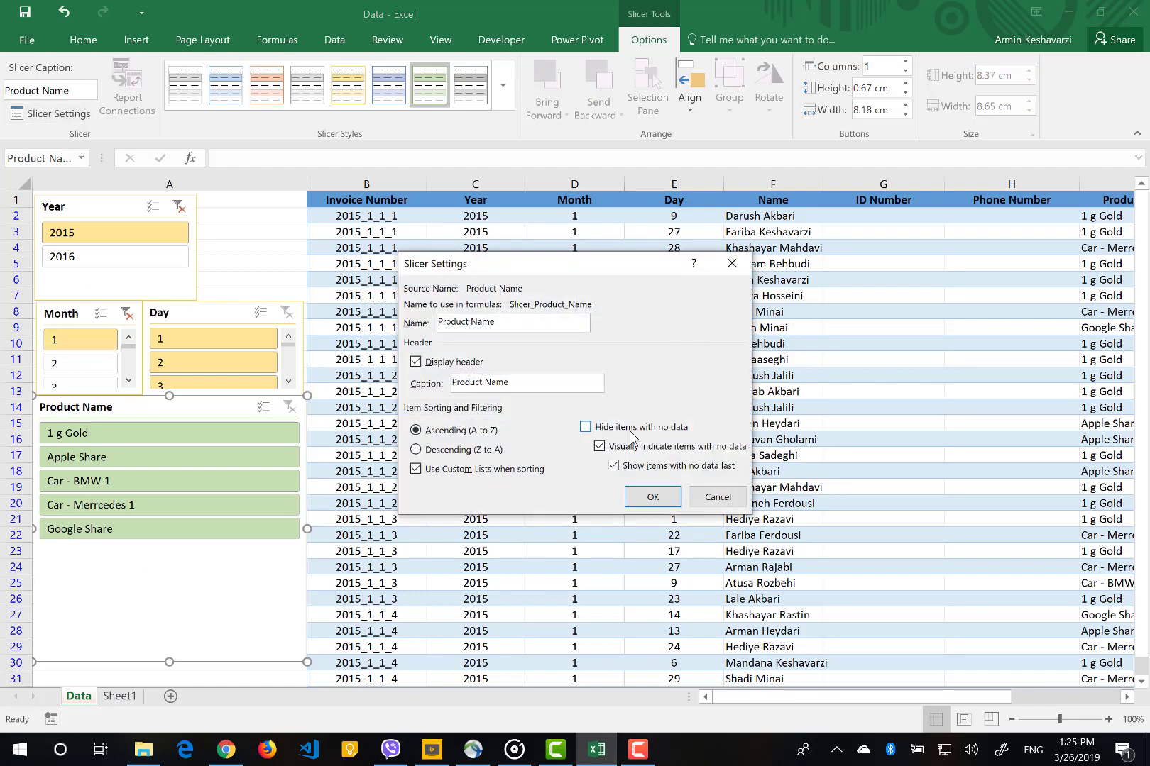
key(Return)
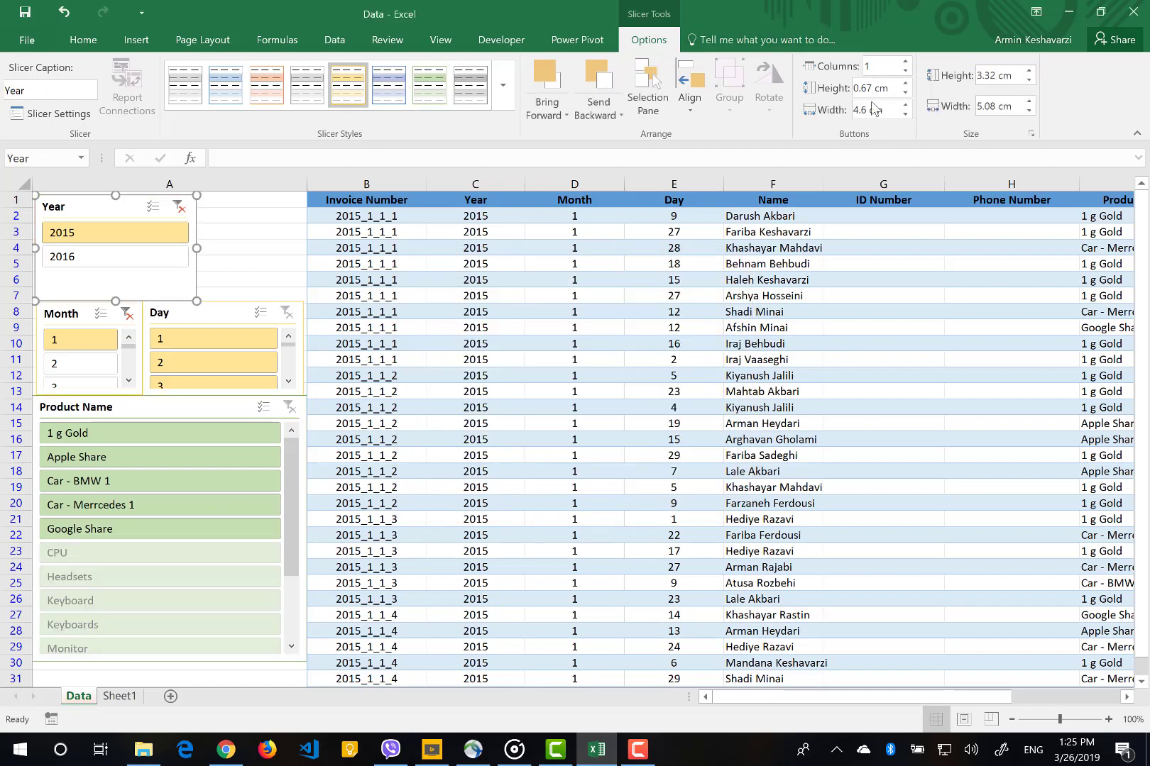
ctrl+click(105, 255)
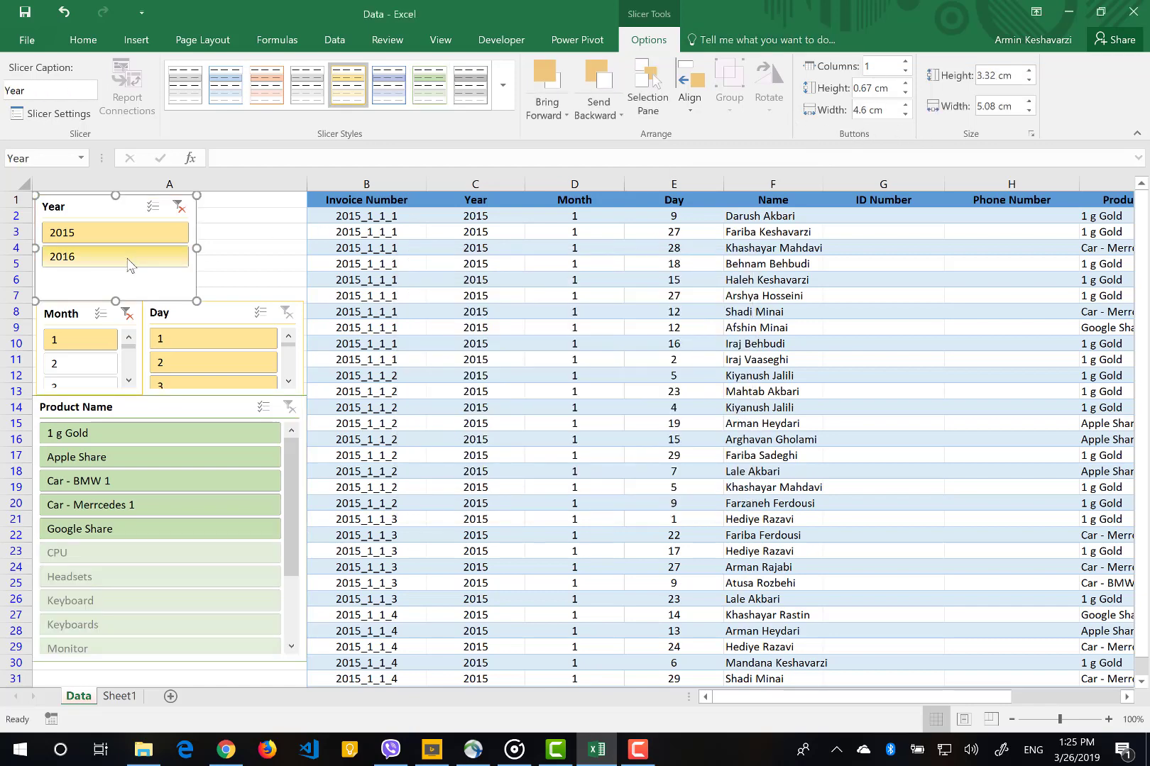
ctrl+click(101, 250)
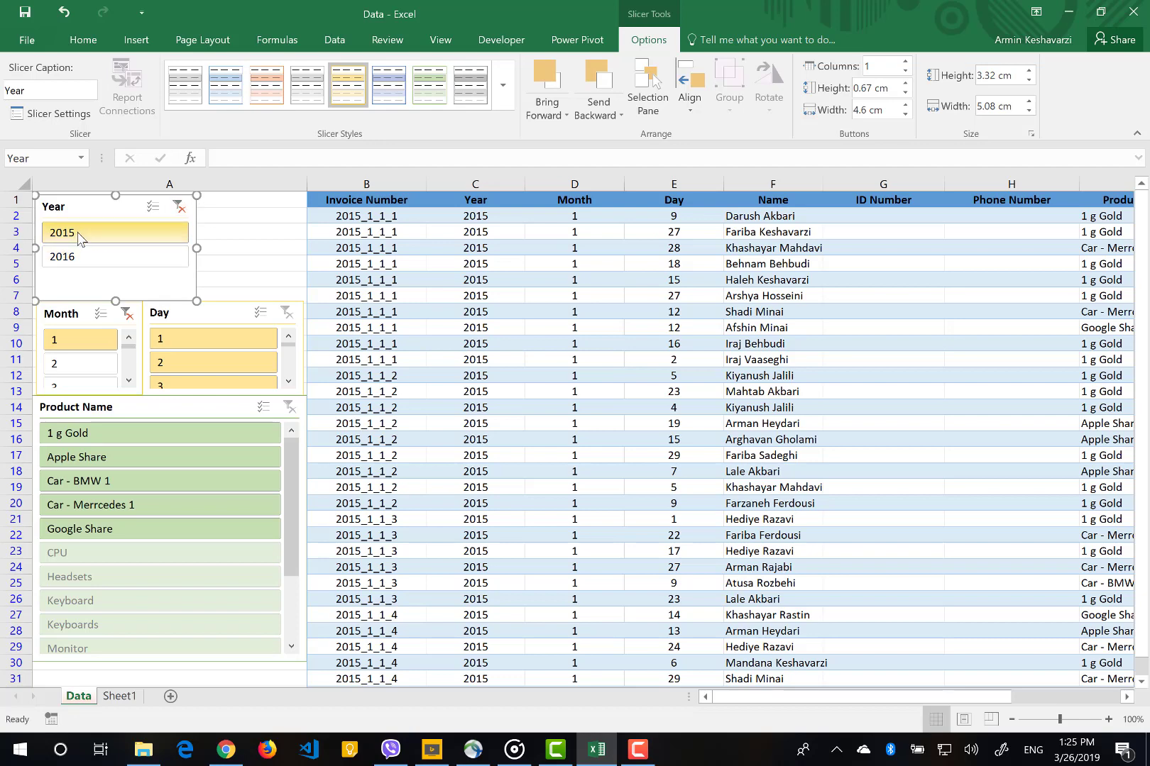
ctrl+click(87, 263)
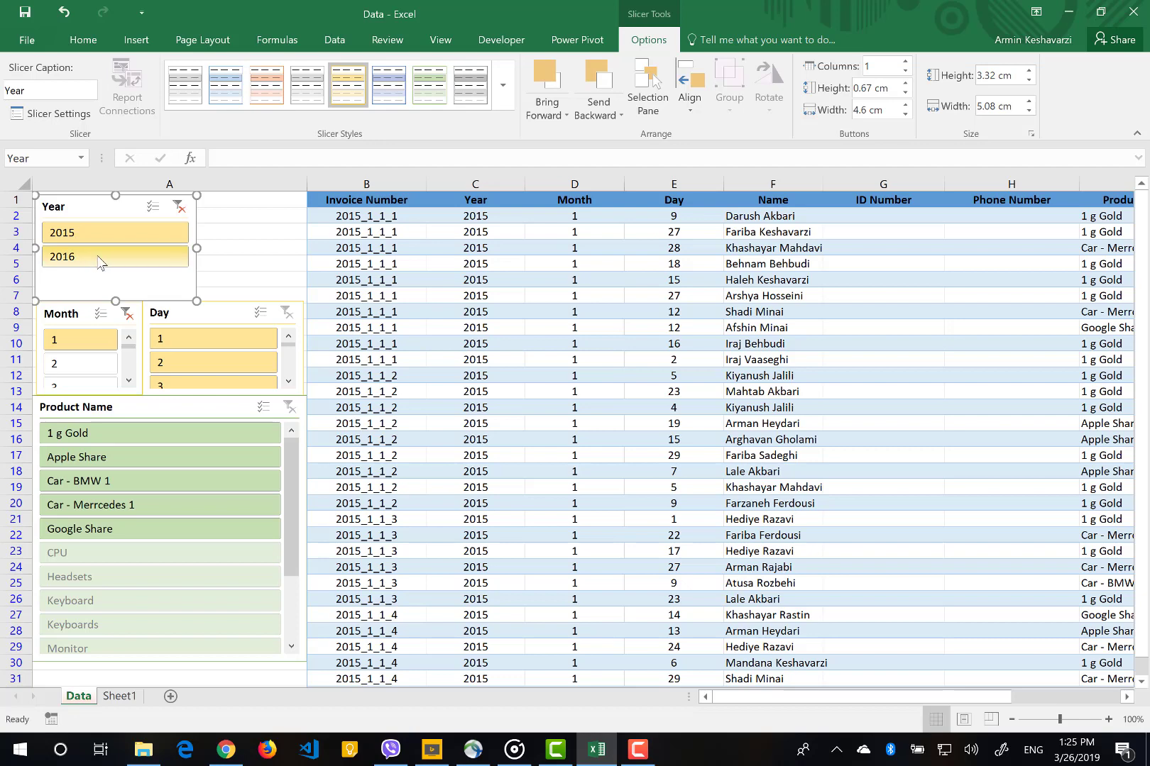
ctrl+click(139, 257)
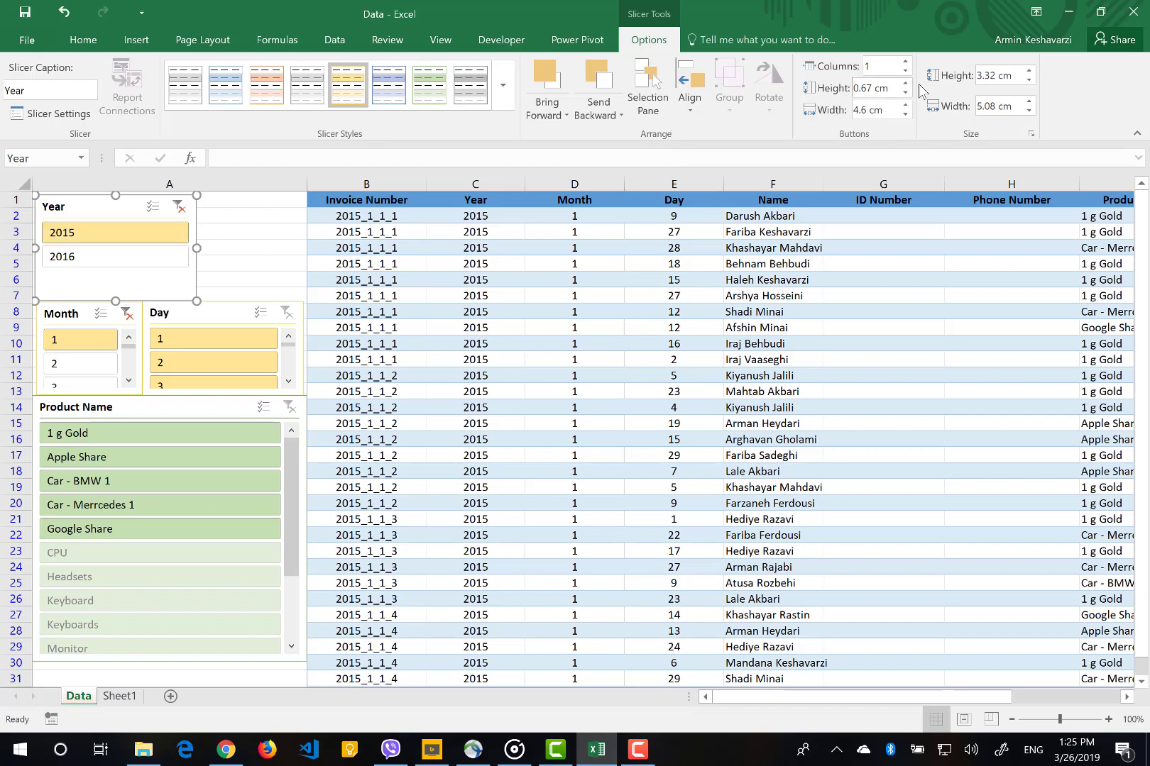
- Arrange the buttons of the Year slicer and the Month slicer in 2 columns each
click(905, 62)
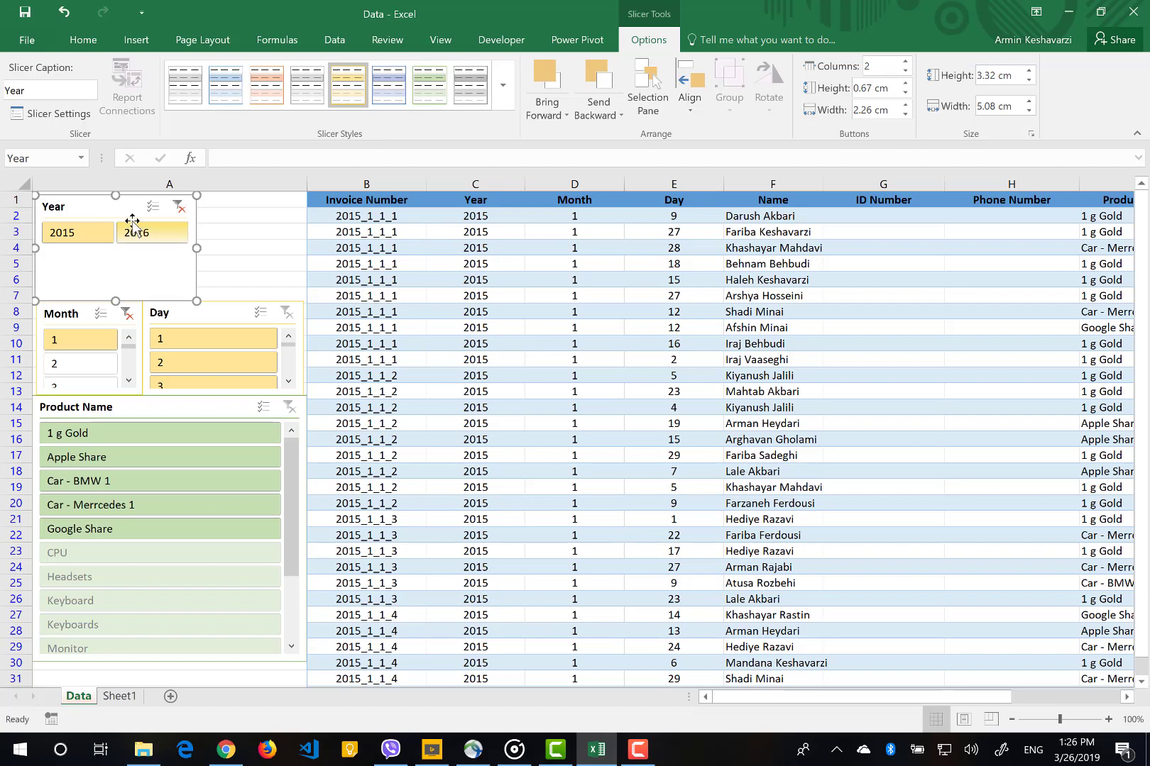
click(74, 306)
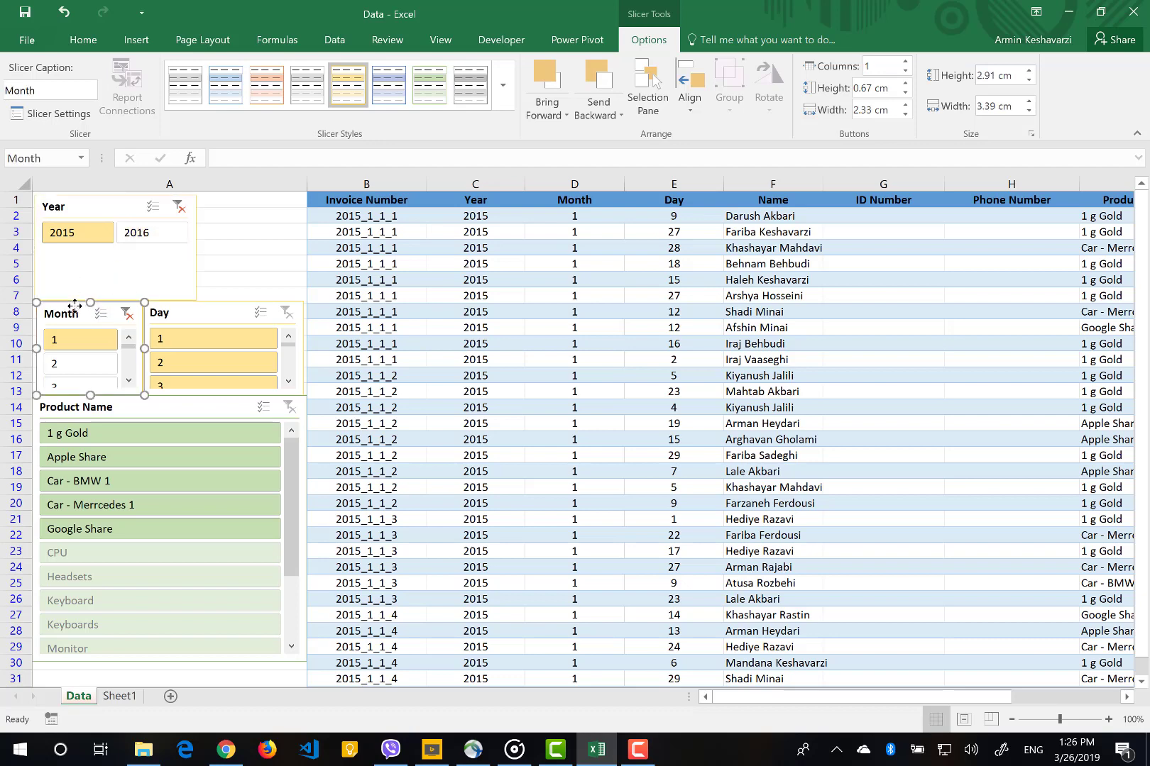
click(906, 62)
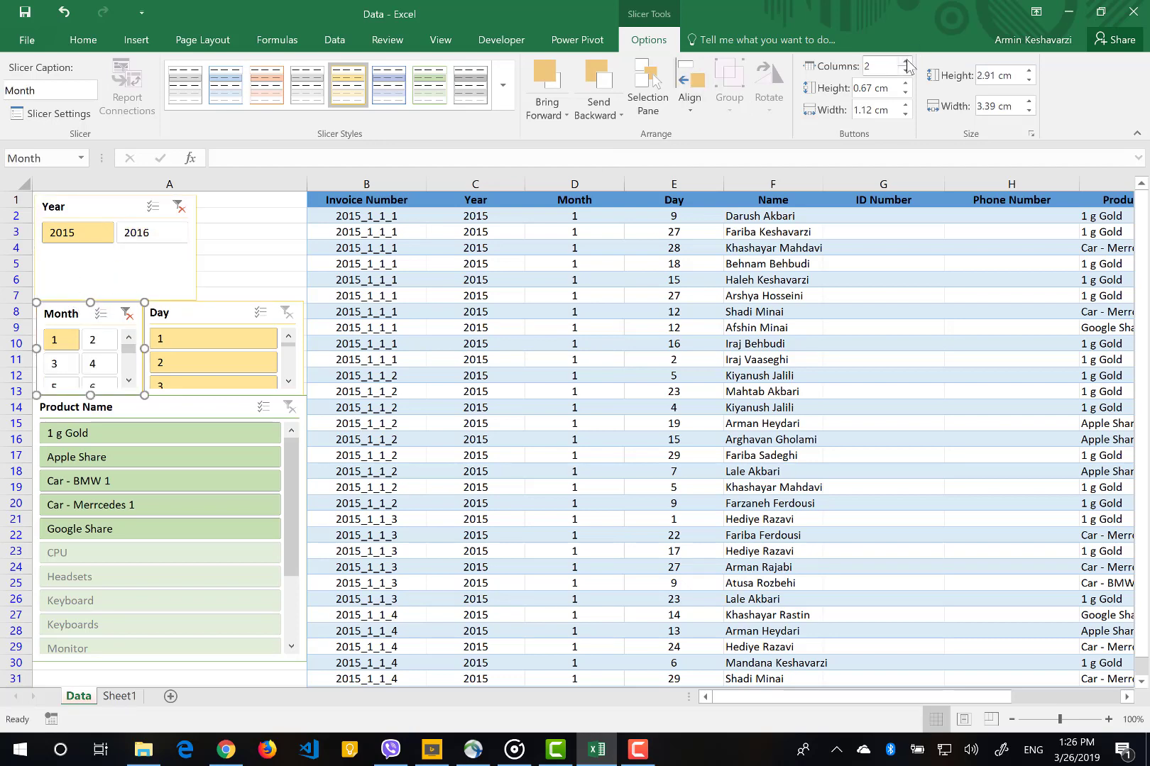
click(128, 384)
click(127, 384)
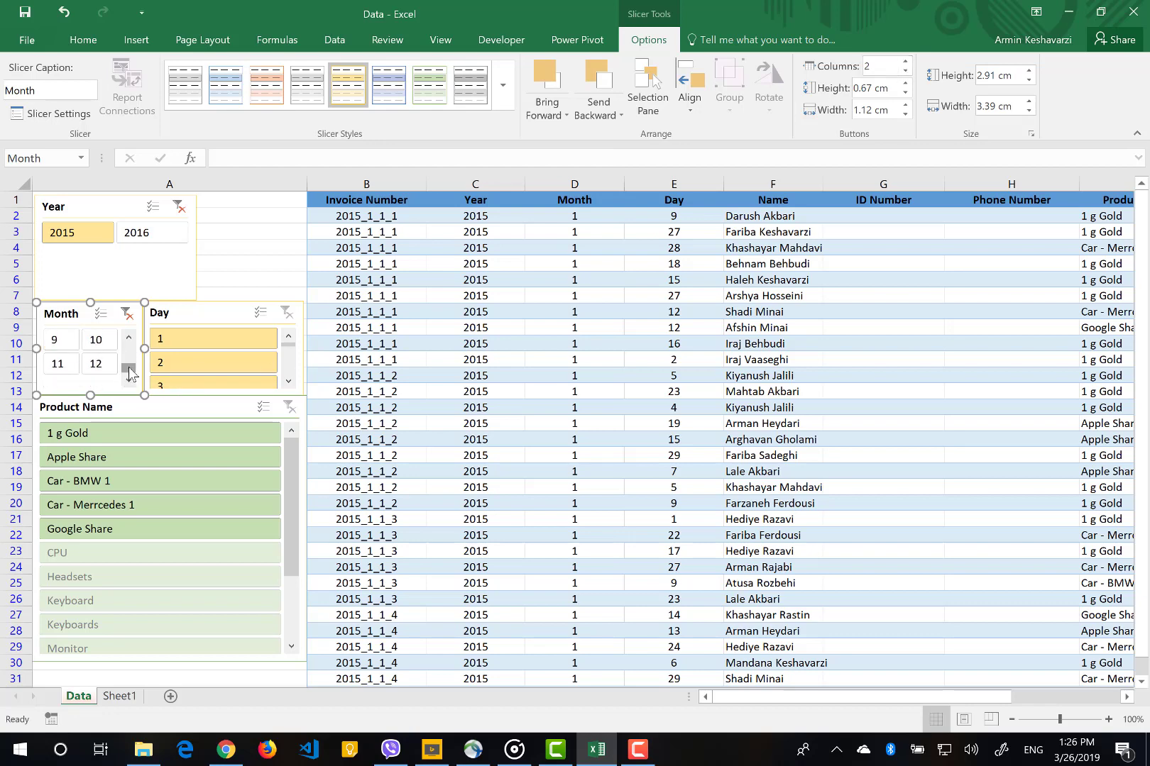
drag(130, 378, 128, 339)
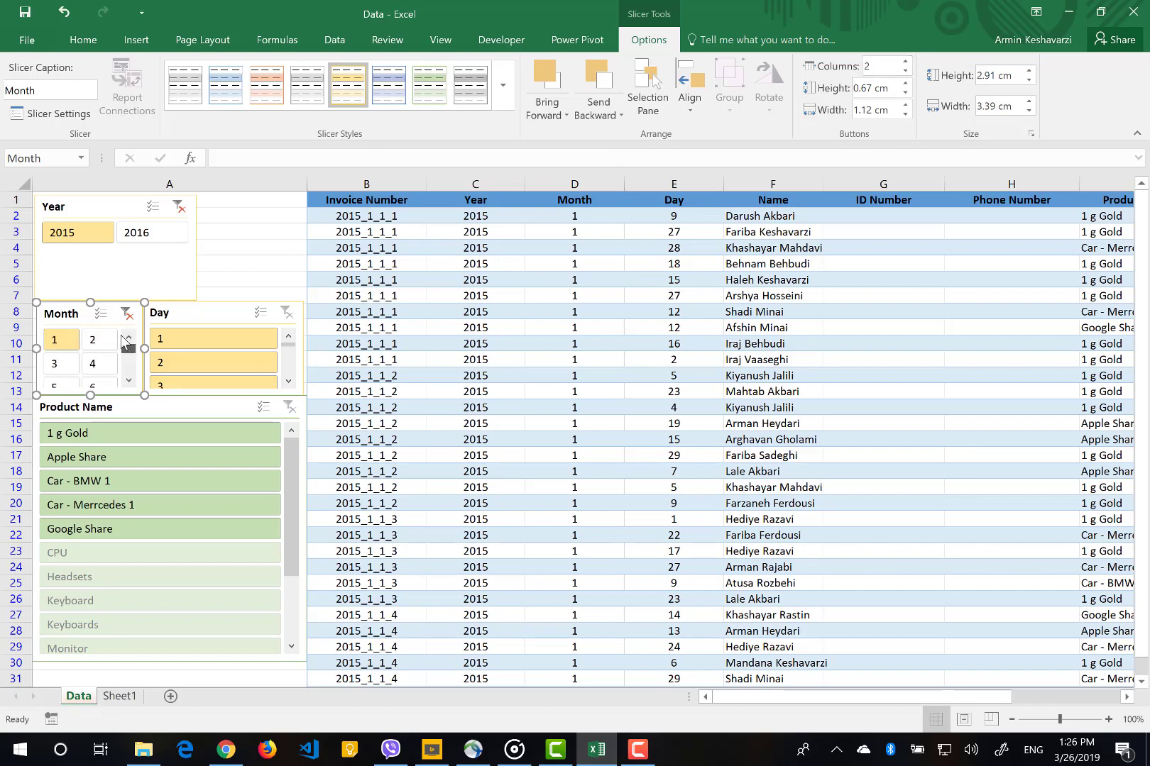
- Arrange the Day slicer's buttons in 4 columns
click(217, 313)
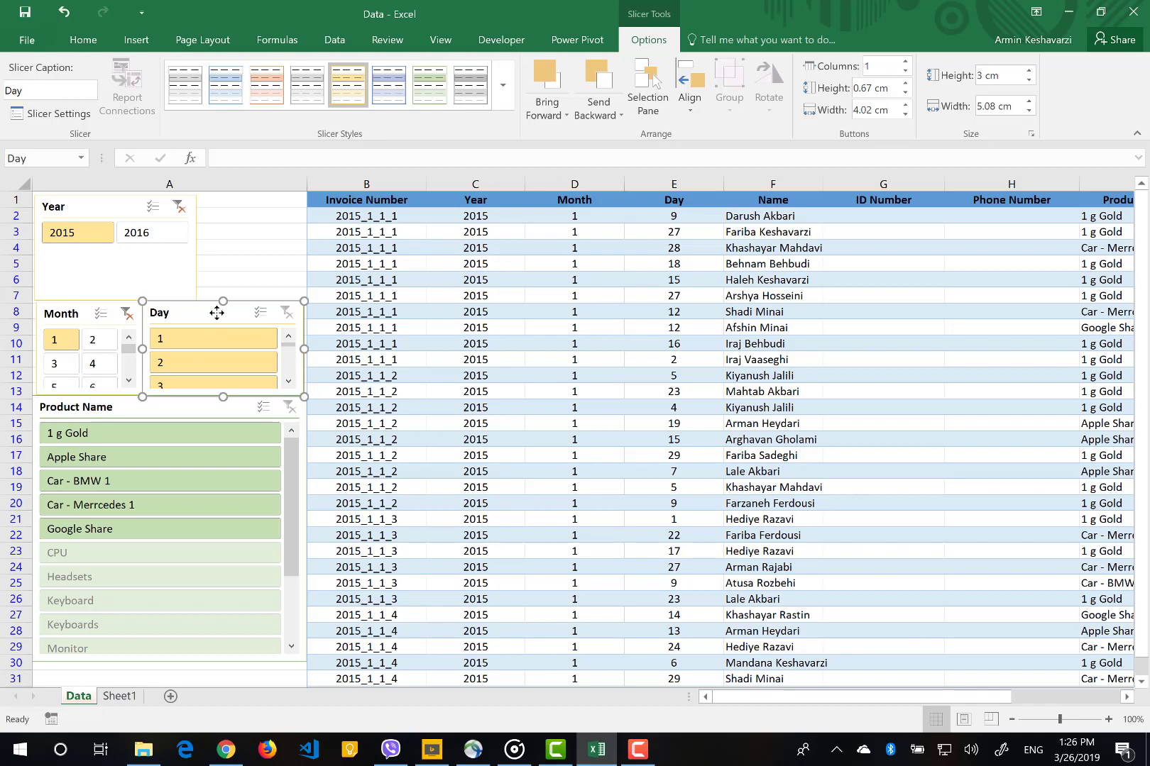
click(906, 61)
click(906, 62)
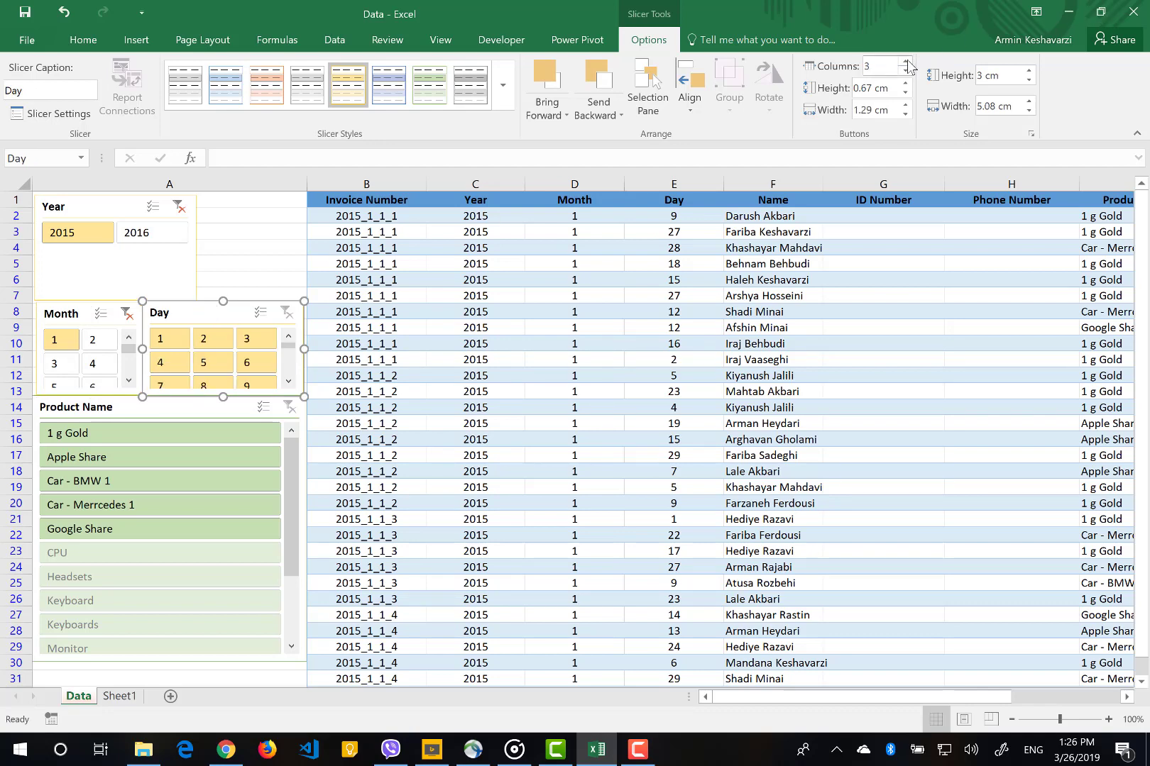
click(906, 63)
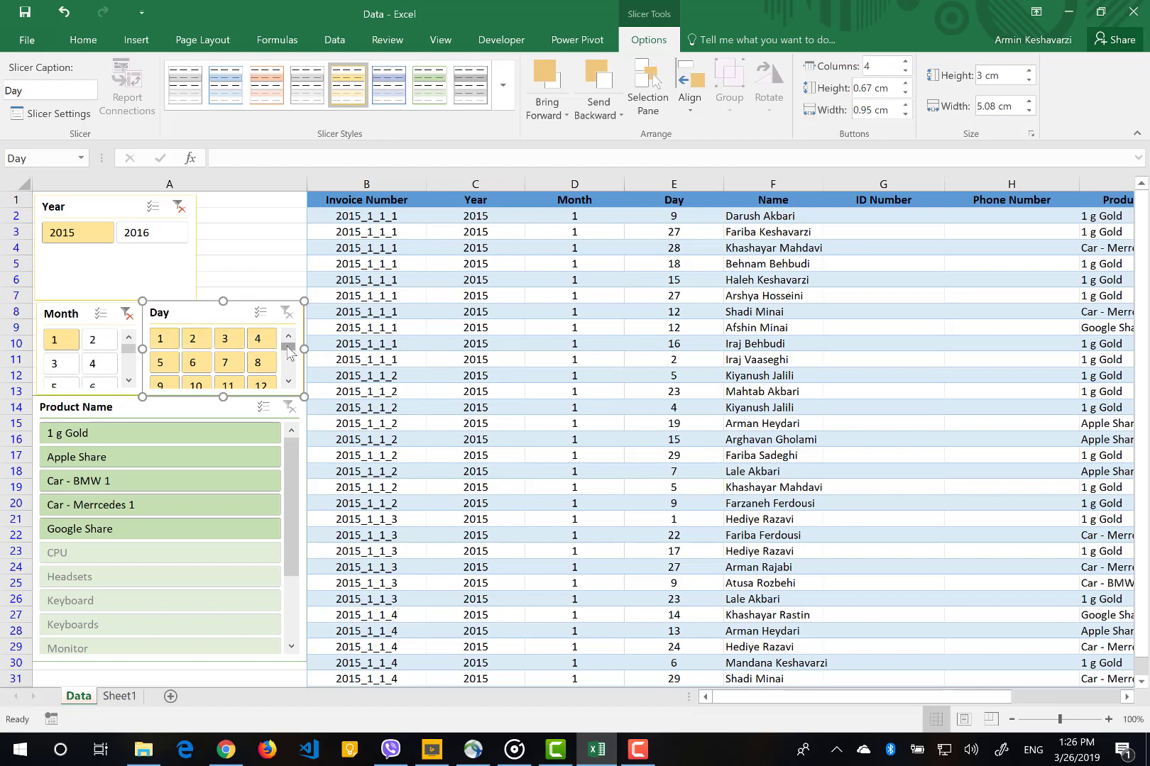
mouse_move(287, 347)
mouse_down()
mouse_move(288, 383)
mouse_move(288, 321)
mouse_up()
- Set the Year slicer's height to 3.3 cm and its width to 5.1 cm
click(150, 409)
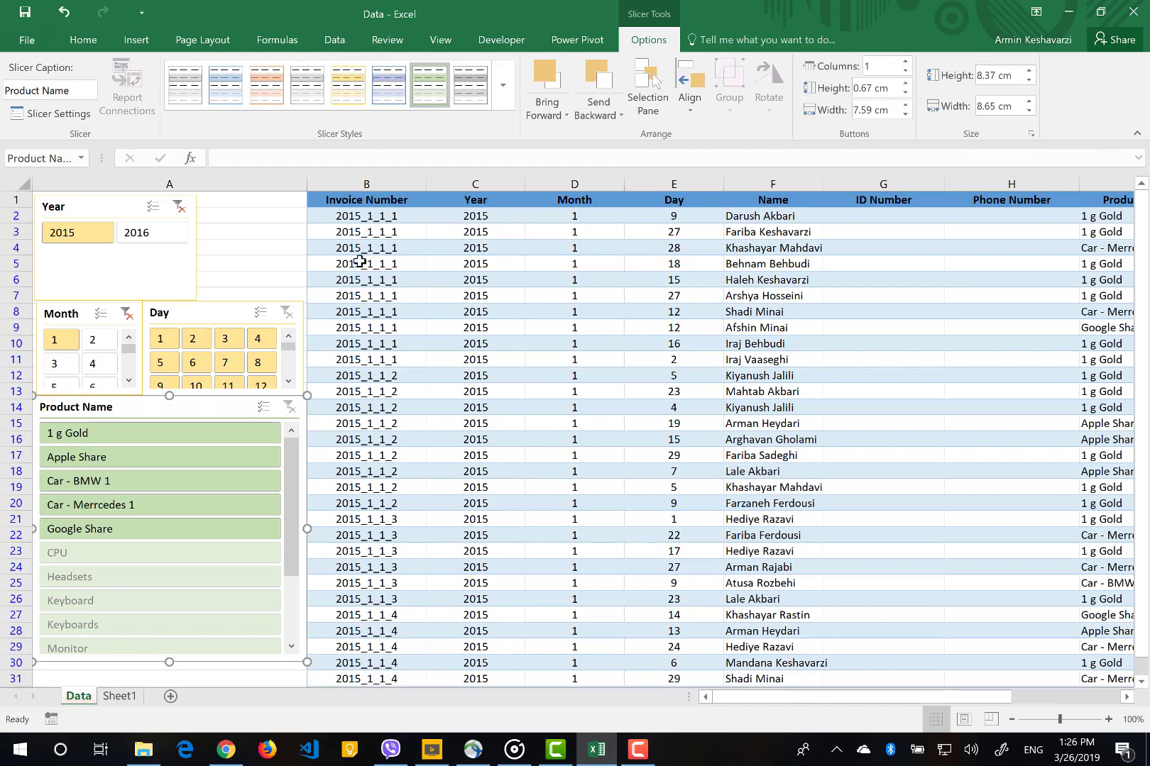
click(193, 272)
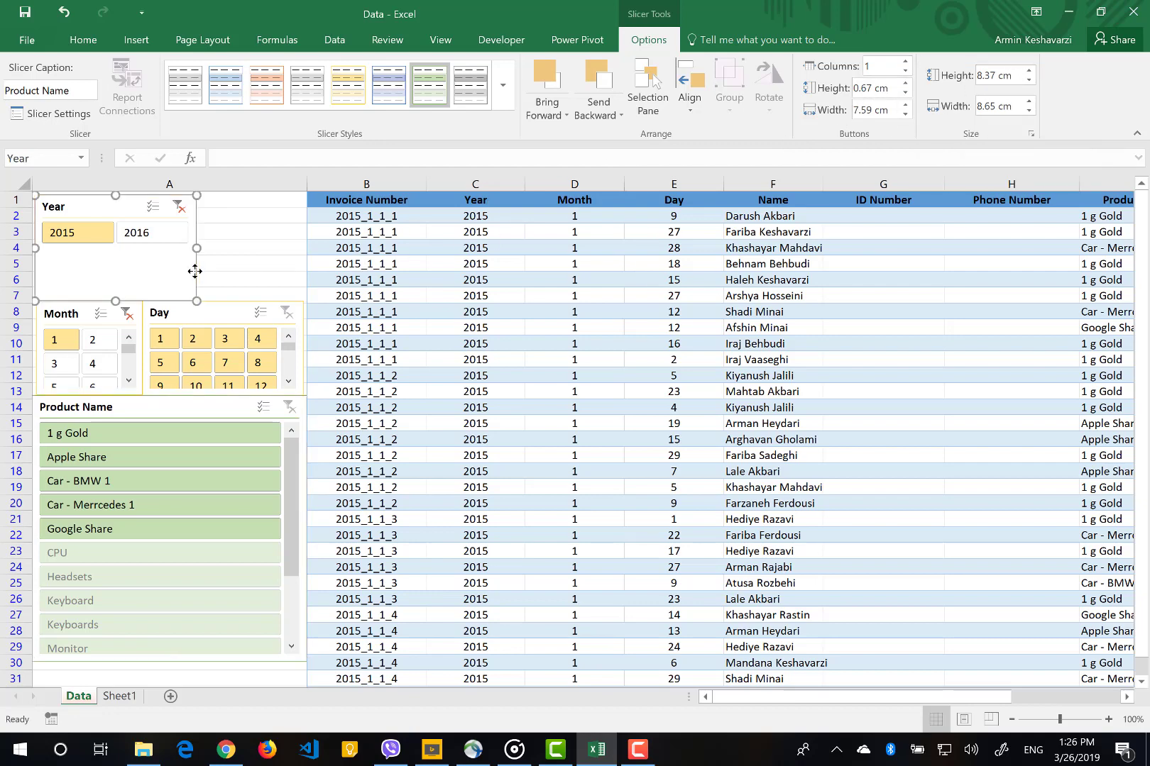
click(1028, 71)
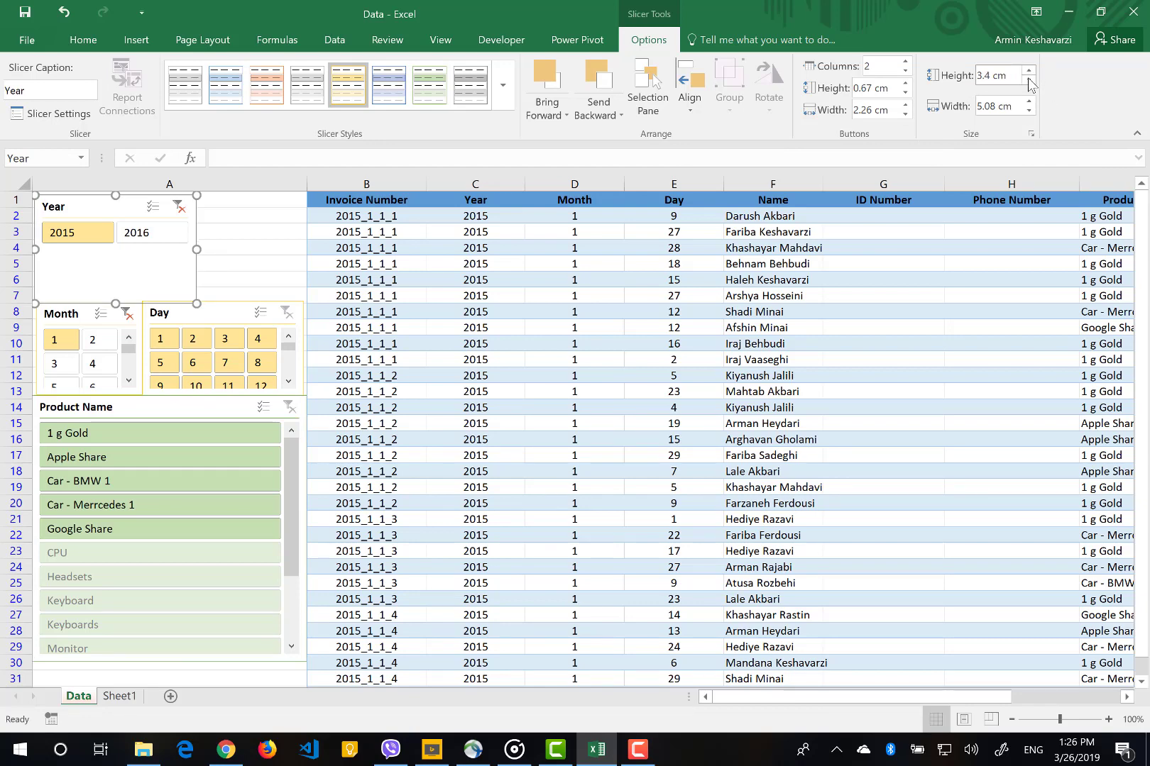
click(1028, 79)
click(1028, 101)
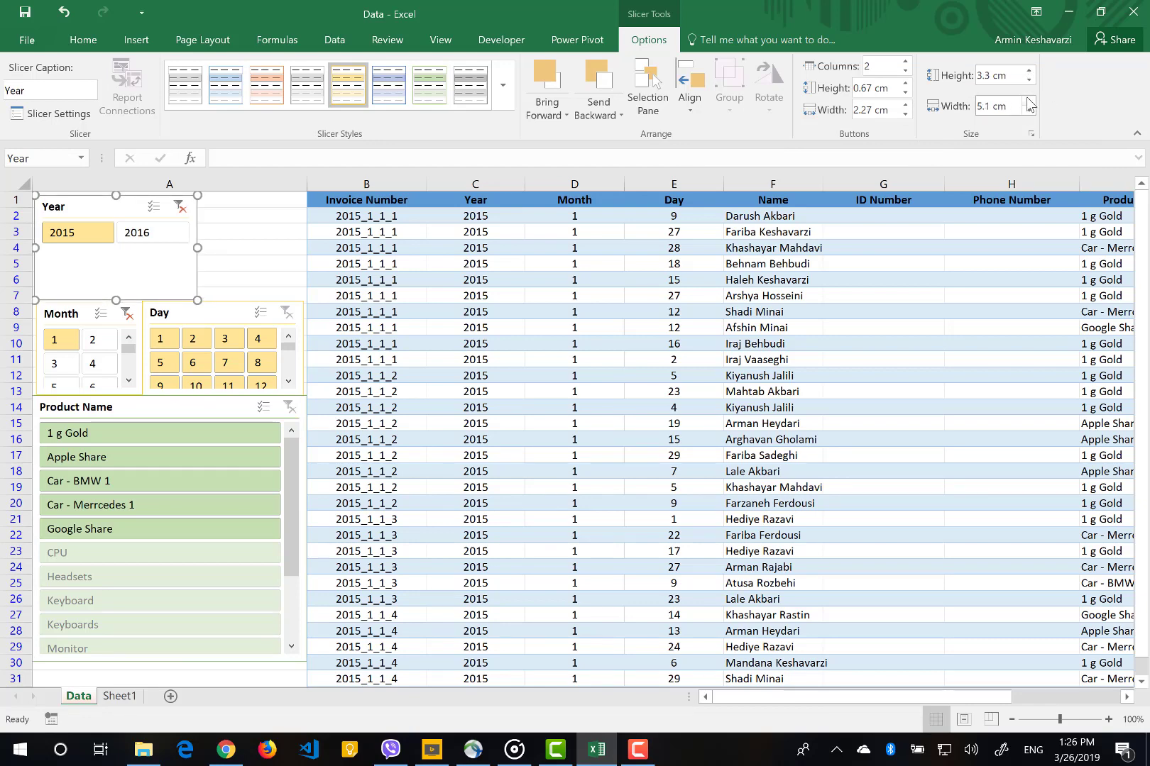
- Widen the Year slicer to 8.5 cm and select cell E10 in the table's Day column
click(1029, 101)
click(1028, 102)
click(1028, 102)
click(1028, 101)
click(1029, 102)
click(1029, 101)
click(1028, 102)
click(1028, 101)
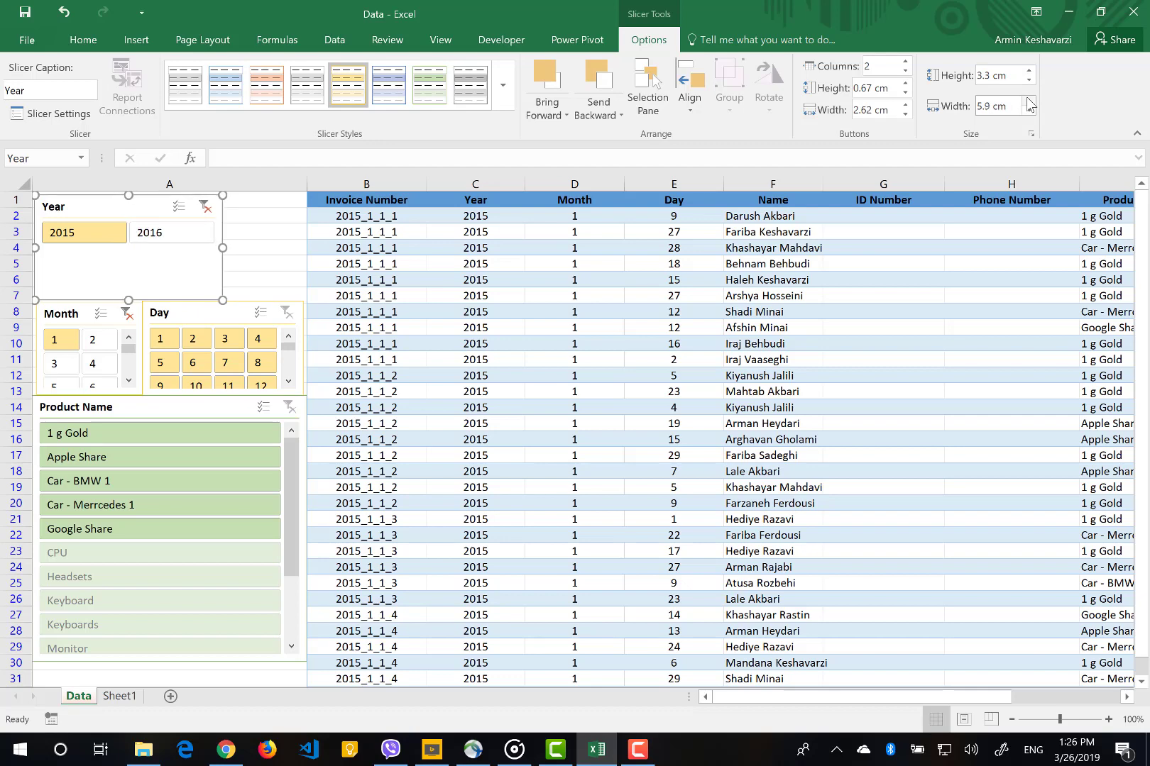
click(1028, 102)
click(1028, 102)
click(1029, 101)
click(1028, 102)
click(1029, 102)
click(1028, 101)
click(1029, 101)
click(1029, 101)
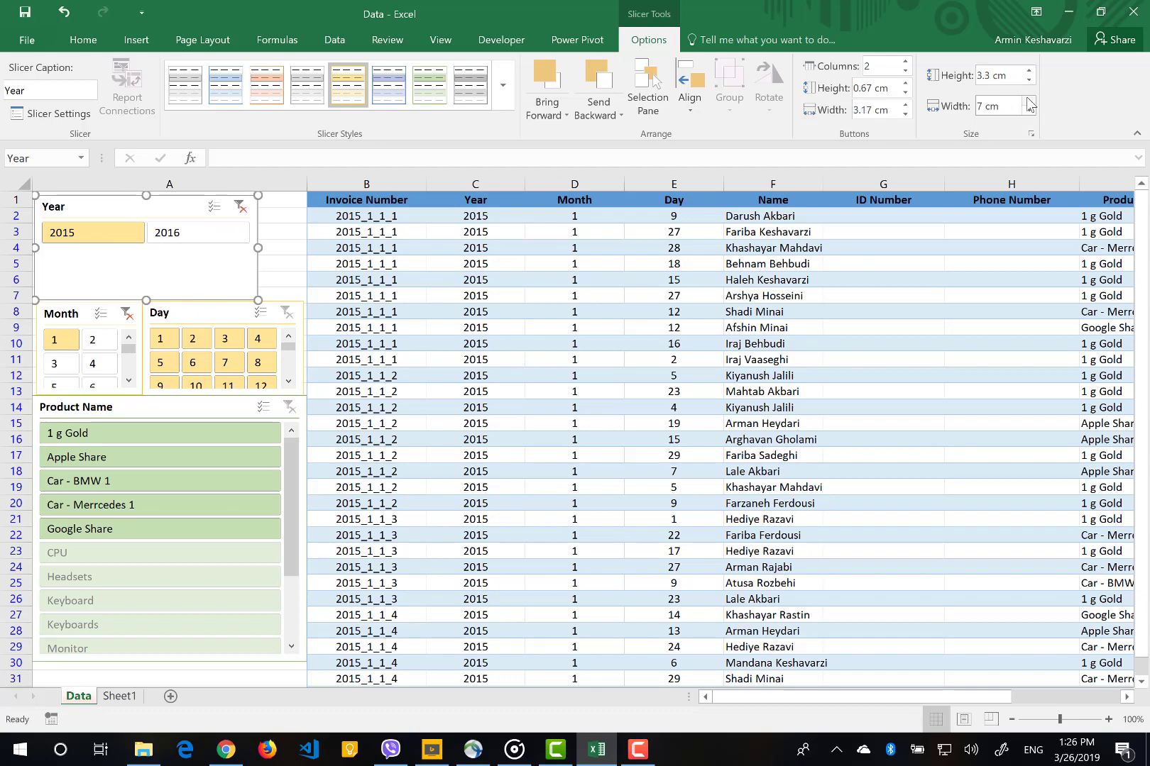
click(1028, 101)
click(1028, 101)
click(1028, 102)
click(1028, 101)
click(1028, 101)
click(1029, 102)
click(1028, 101)
click(1029, 102)
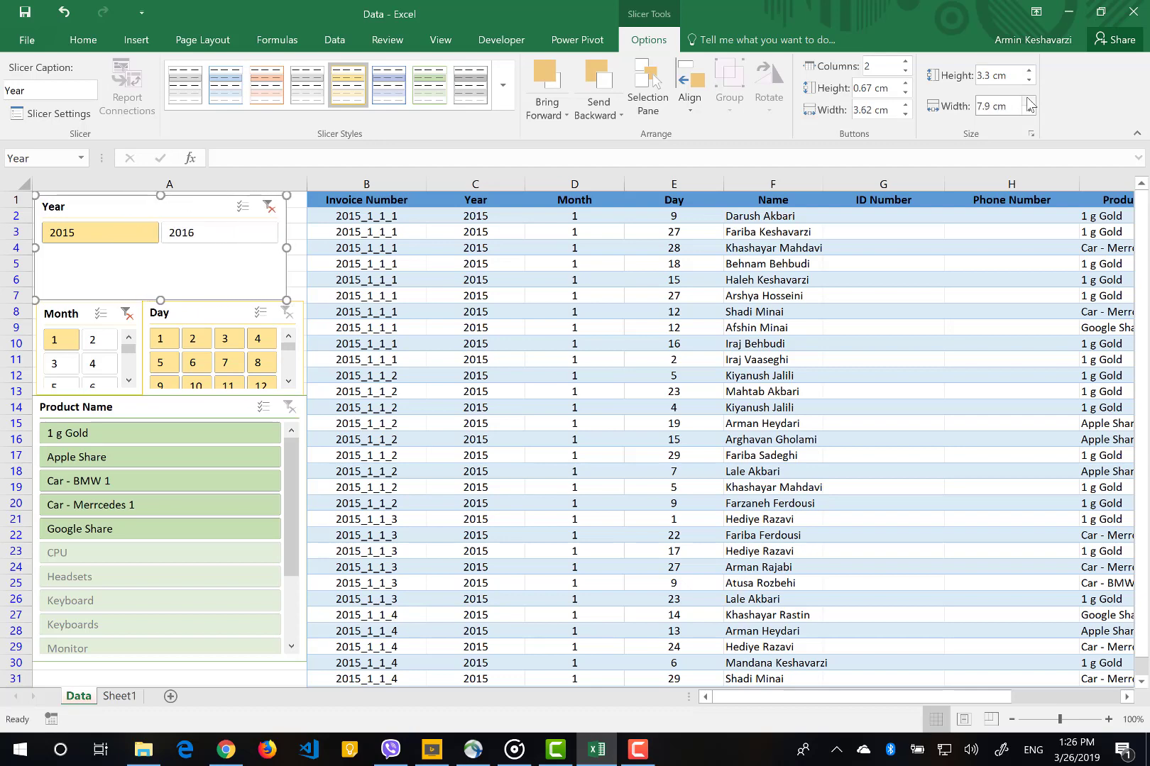
click(1029, 102)
click(1028, 102)
click(1028, 102)
click(1028, 102)
click(1028, 101)
click(1028, 102)
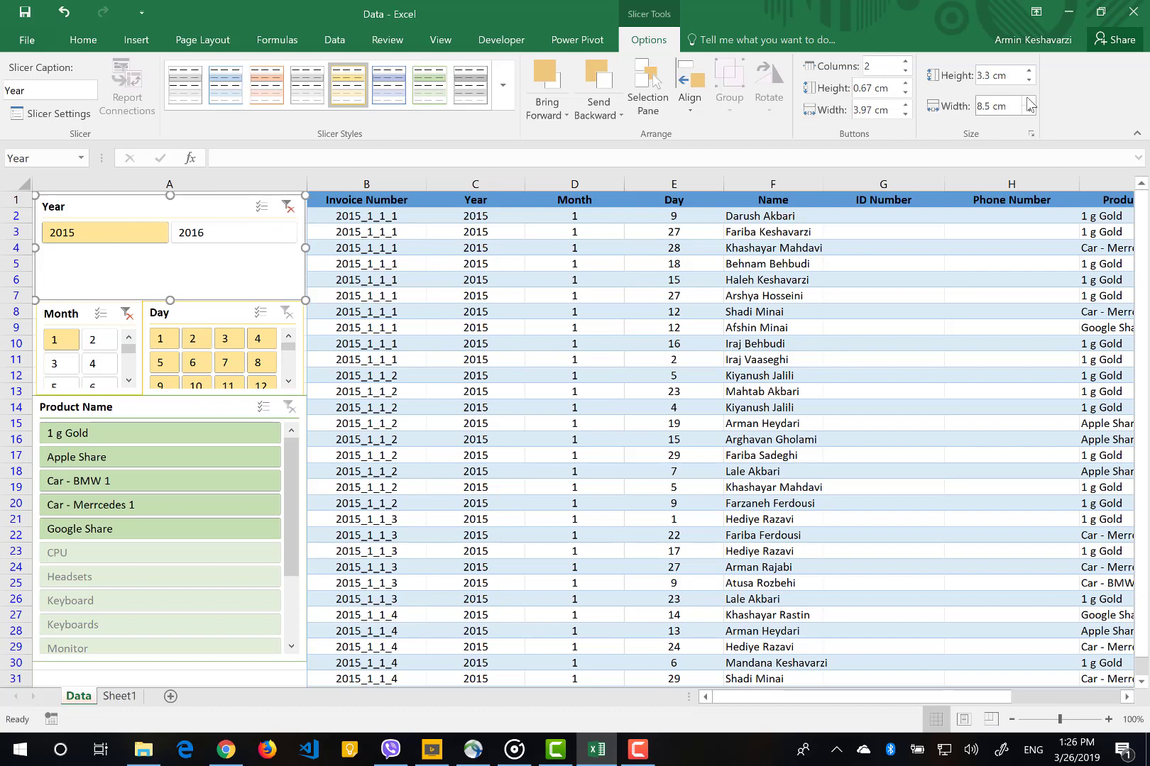
click(680, 342)
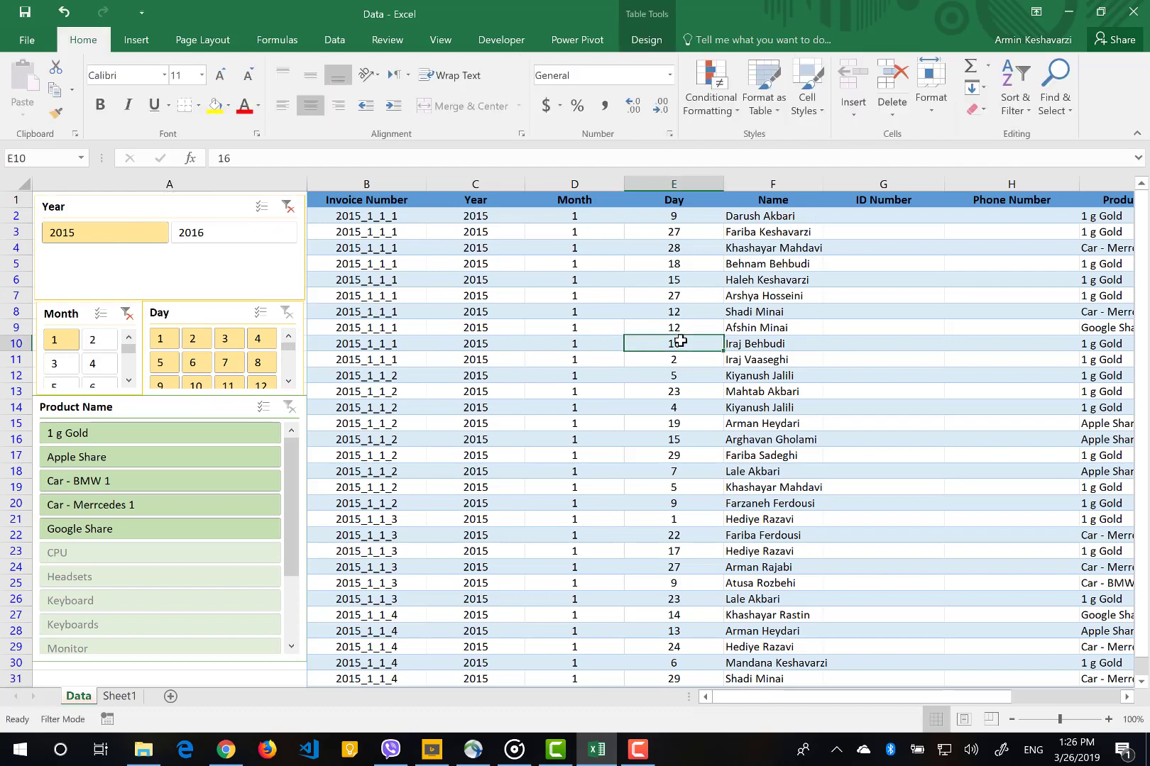
click(166, 284)
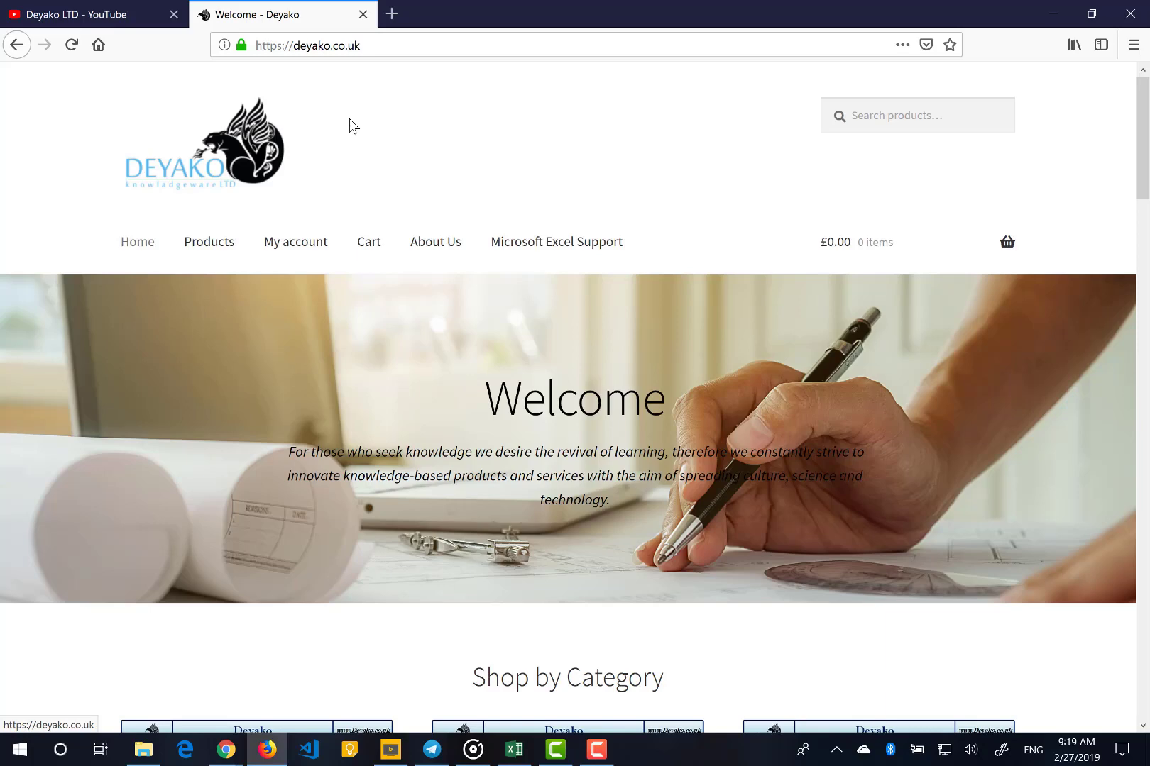
scroll(350, 122, down, 15)
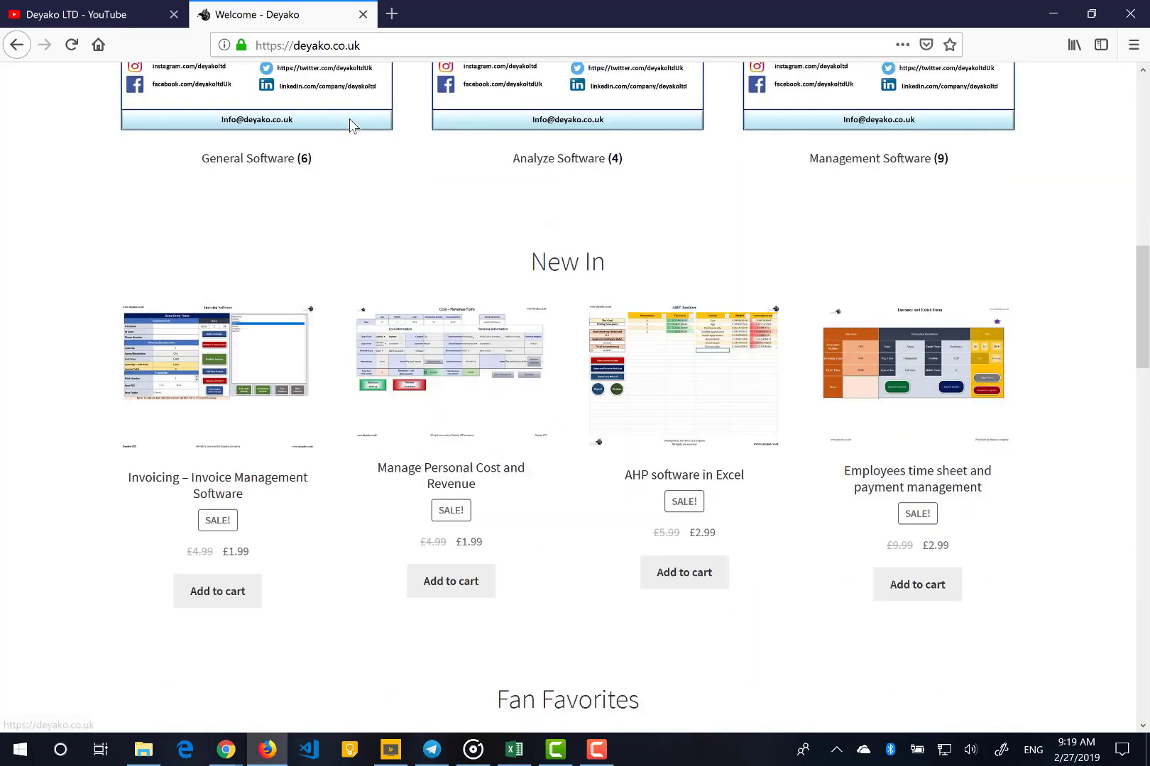